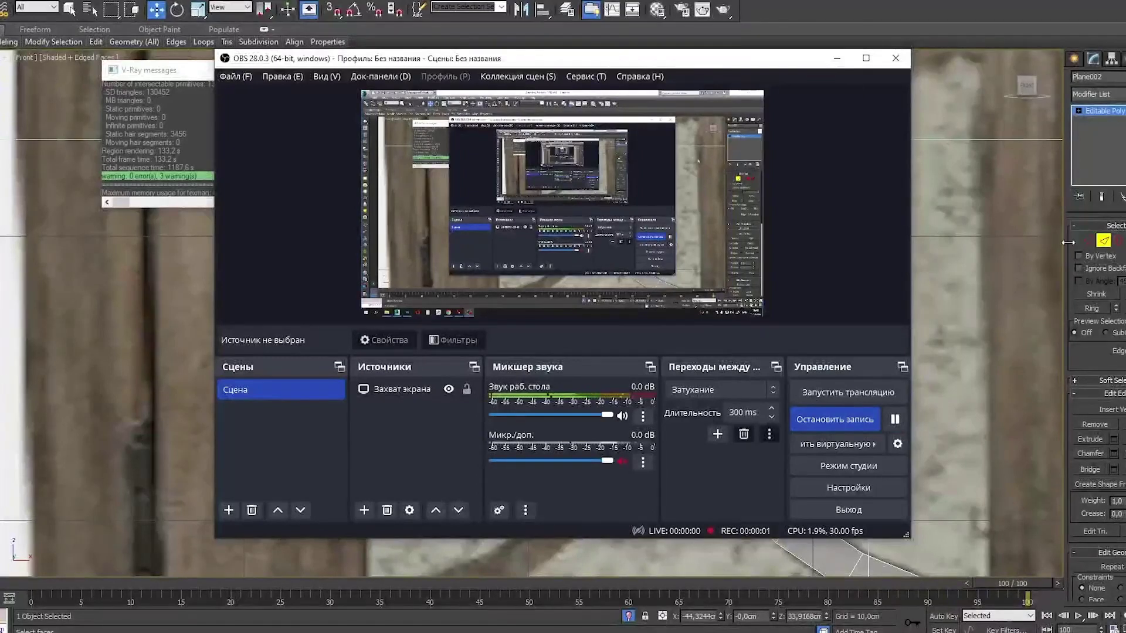
Step: Extend the strip's end edge with a new polygon running up-right along the lattice
{"action": "key", "text": "1"}
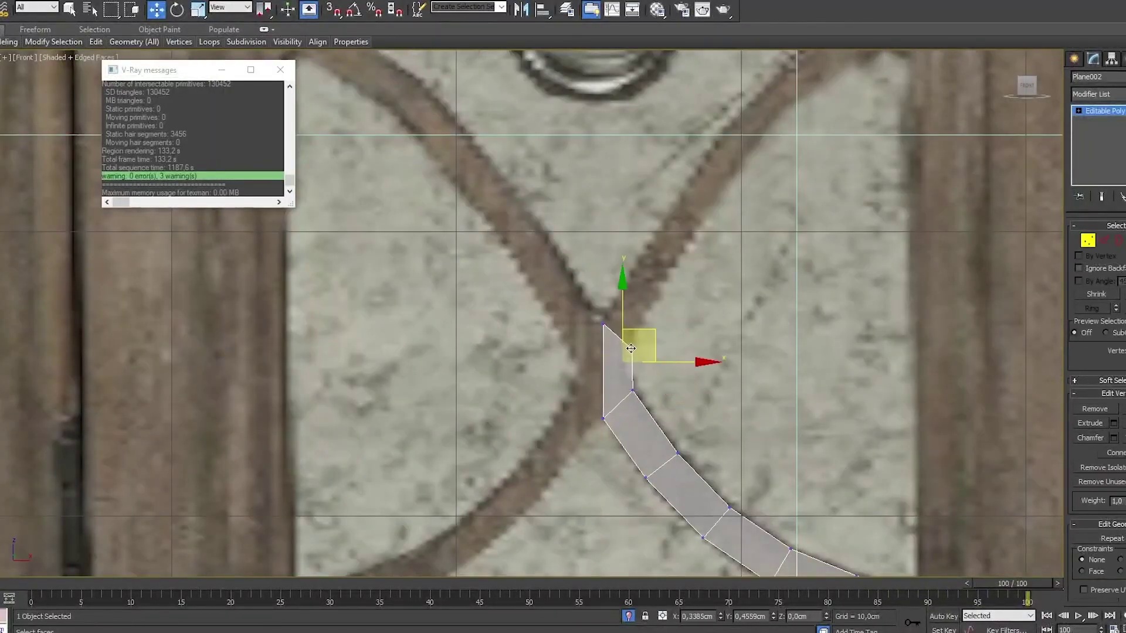
{"action": "key", "text": "2"}
{"action": "scroll", "coordinate": [631, 348], "scroll_direction": "down", "scroll_amount": 3}
{"action": "scroll", "coordinate": [616, 404], "scroll_direction": "up", "scroll_amount": 1}
{"action": "left_click", "coordinate": [607, 408]}
{"action": "left_click_drag", "start_coordinate": [613, 404], "coordinate": [786, 196], "text": "shift"}
{"action": "scroll", "coordinate": [779, 205], "scroll_direction": "up", "scroll_amount": 2}
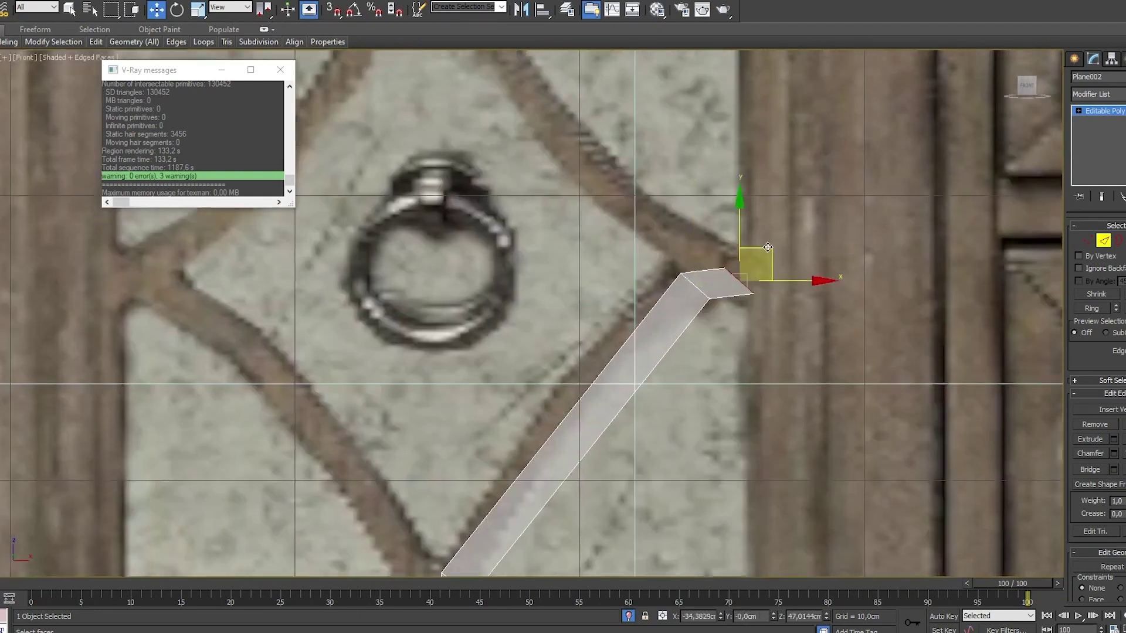
{"action": "scroll", "coordinate": [868, 193], "scroll_direction": "down", "scroll_amount": 2}
{"action": "left_click", "coordinate": [657, 339]}
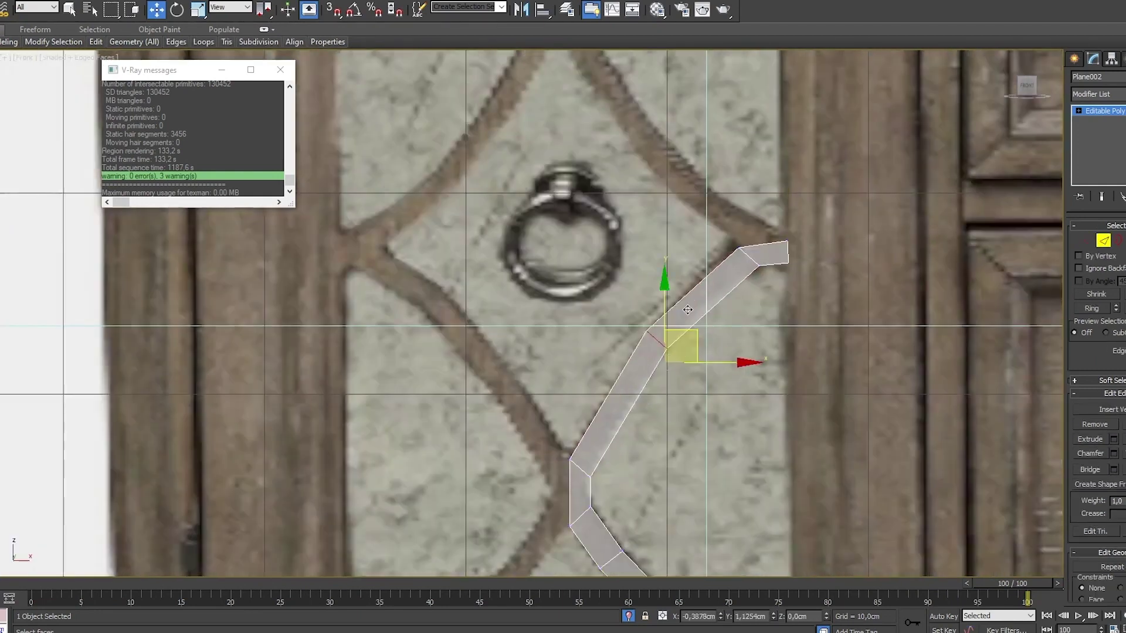
{"action": "scroll", "coordinate": [645, 364], "scroll_direction": "up", "scroll_amount": 2}
{"action": "scroll", "coordinate": [674, 411], "scroll_direction": "down", "scroll_amount": 2}
Step: Nudge the strip's vertices onto the lattice reference curve
{"action": "key", "text": "1"}
{"action": "scroll", "coordinate": [586, 381], "scroll_direction": "up", "scroll_amount": 2}
{"action": "left_click_drag", "start_coordinate": [548, 378], "coordinate": [549, 383]}
{"action": "left_click_drag", "start_coordinate": [630, 256], "coordinate": [634, 260]}
{"action": "left_click_drag", "start_coordinate": [672, 293], "coordinate": [672, 287]}
{"action": "left_click_drag", "start_coordinate": [759, 194], "coordinate": [721, 157]}
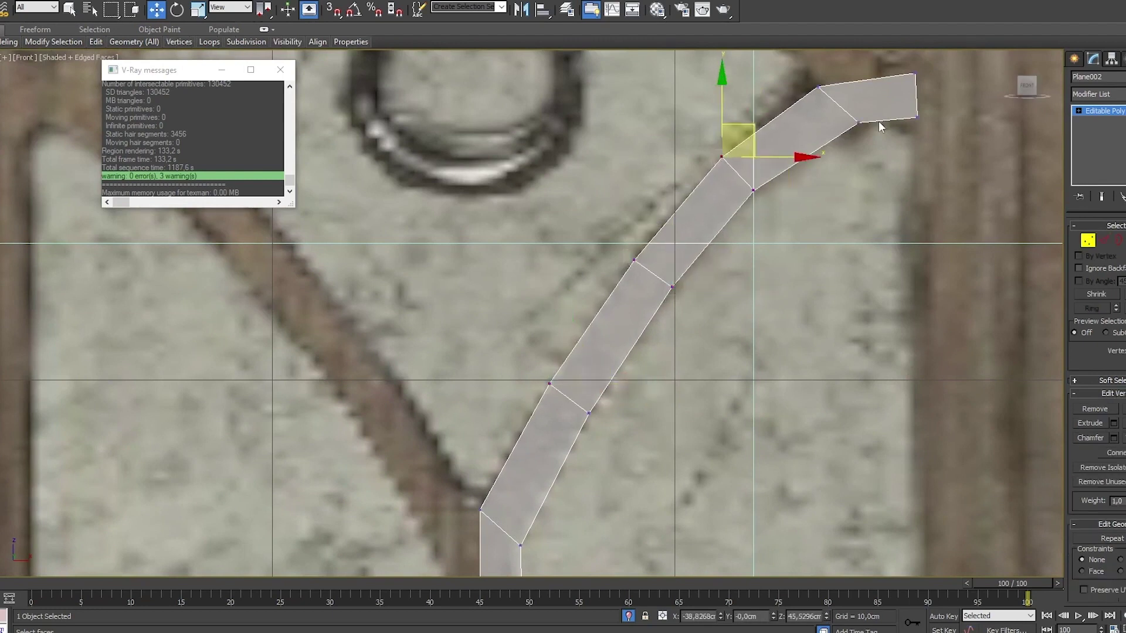
{"action": "scroll", "coordinate": [880, 126], "scroll_direction": "down", "scroll_amount": 2}
{"action": "scroll", "coordinate": [670, 322], "scroll_direction": "down", "scroll_amount": 2}
{"action": "scroll", "coordinate": [874, 304], "scroll_direction": "down", "scroll_amount": 2}
{"action": "scroll", "coordinate": [764, 350], "scroll_direction": "up", "scroll_amount": 4}
Step: Add a Symmetry modifier on X to mirror the strip
{"action": "key", "text": "1"}
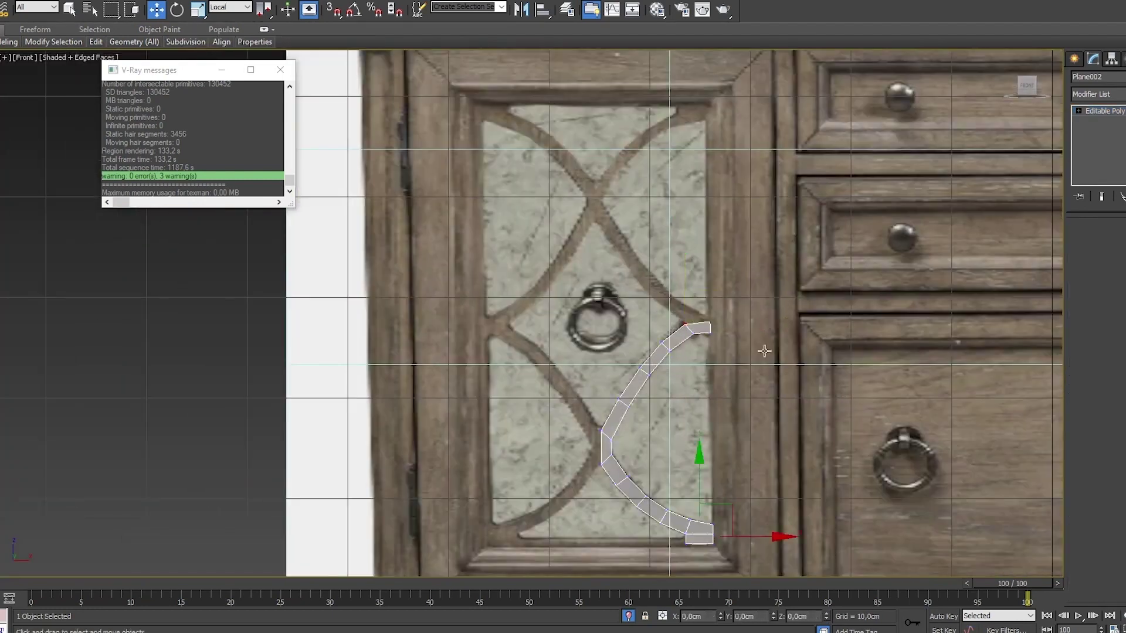
{"action": "scroll", "coordinate": [764, 350], "scroll_direction": "down", "scroll_amount": 2}
{"action": "left_click", "coordinate": [1097, 94]}
{"action": "left_click", "coordinate": [1102, 457]}
{"action": "scroll", "coordinate": [649, 477], "scroll_direction": "up", "scroll_amount": 3}
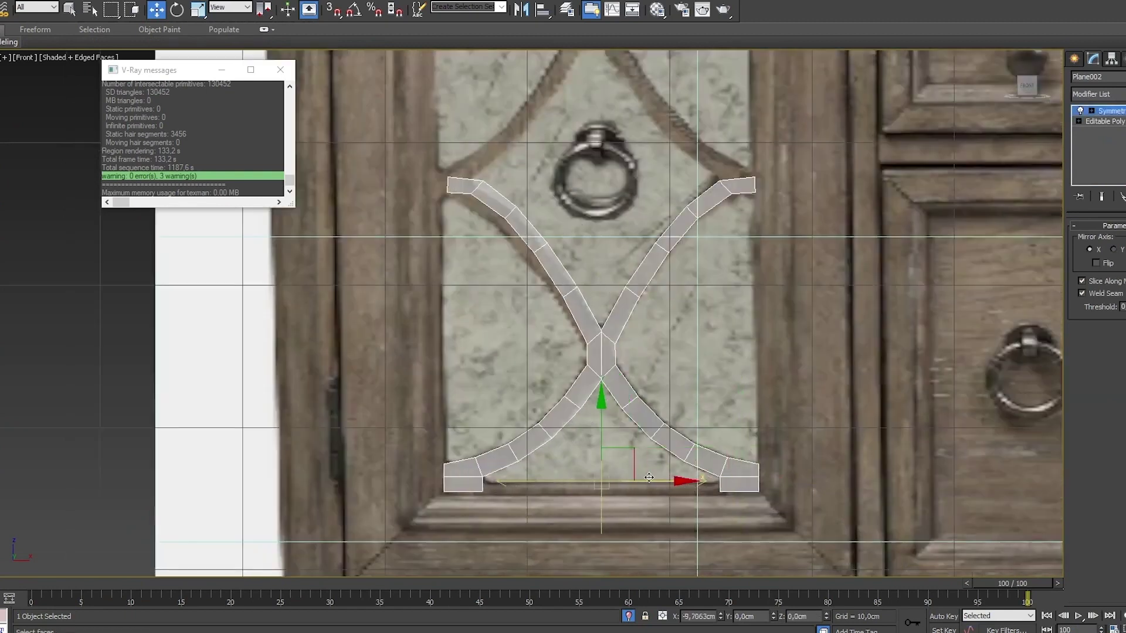
Step: Add a second Symmetry modifier mirroring across Y with Flip
{"action": "left_click", "coordinate": [1096, 93]}
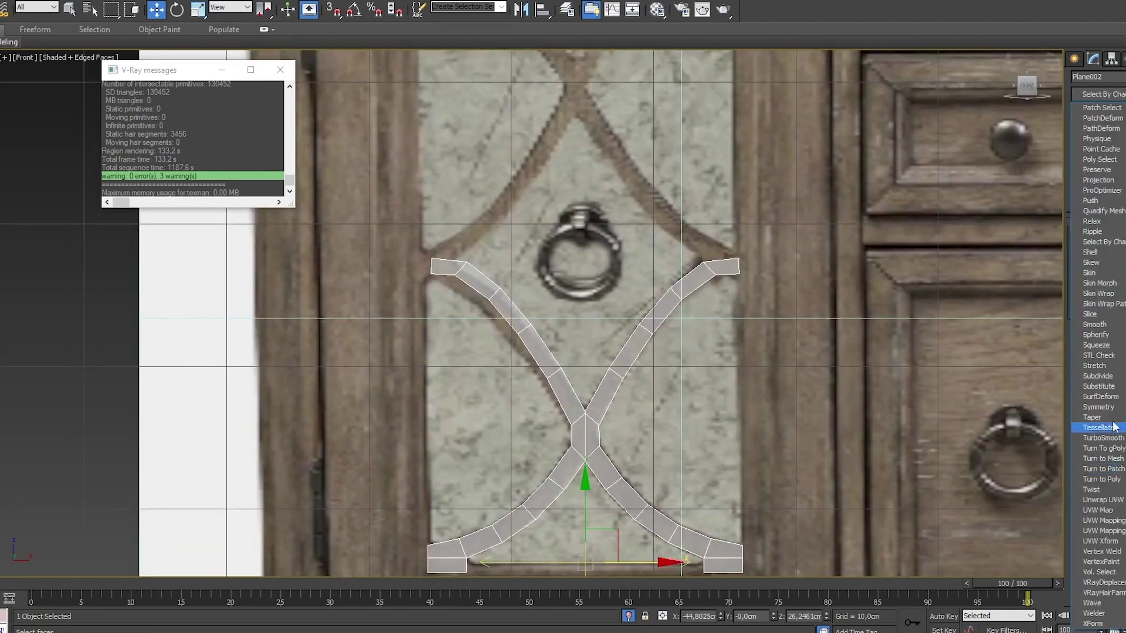
{"action": "left_click", "coordinate": [1099, 426]}
{"action": "left_click", "coordinate": [1113, 249]}
{"action": "scroll", "coordinate": [791, 335], "scroll_direction": "down", "scroll_amount": 1}
{"action": "scroll", "coordinate": [792, 334], "scroll_direction": "down", "scroll_amount": 1}
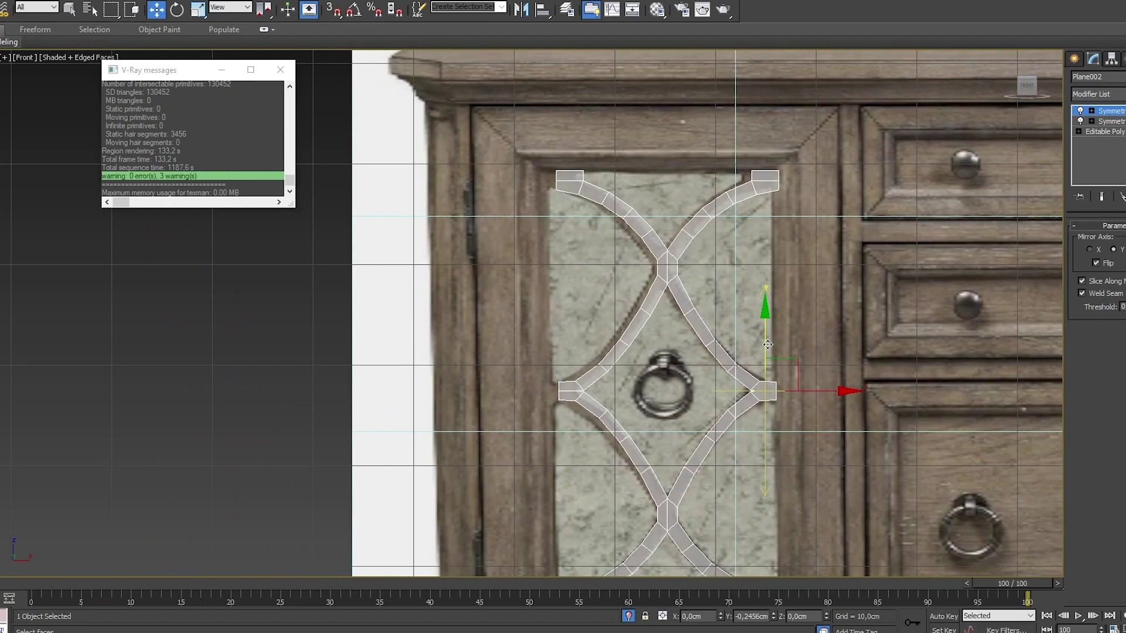
{"action": "scroll", "coordinate": [779, 422], "scroll_direction": "up", "scroll_amount": 3}
{"action": "scroll", "coordinate": [800, 393], "scroll_direction": "up", "scroll_amount": 3}
{"action": "scroll", "coordinate": [799, 393], "scroll_direction": "down", "scroll_amount": 5}
Step: Move the ornament's pivot onto the ring handle using Affect Pivot Only
{"action": "right_click", "coordinate": [768, 308]}
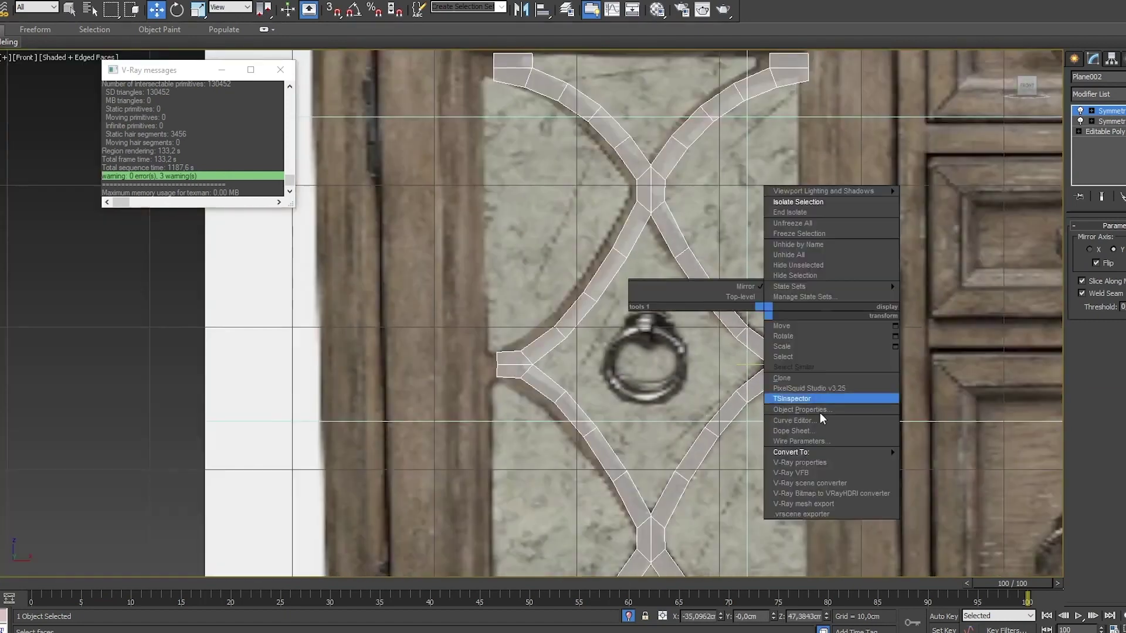
{"action": "left_click", "coordinate": [818, 422]}
{"action": "scroll", "coordinate": [819, 422], "scroll_direction": "down", "scroll_amount": 2}
{"action": "left_click", "coordinate": [1111, 58]}
{"action": "left_click", "coordinate": [1103, 140]}
{"action": "left_click", "coordinate": [1108, 207]}
{"action": "scroll", "coordinate": [715, 352], "scroll_direction": "down", "scroll_amount": 3}
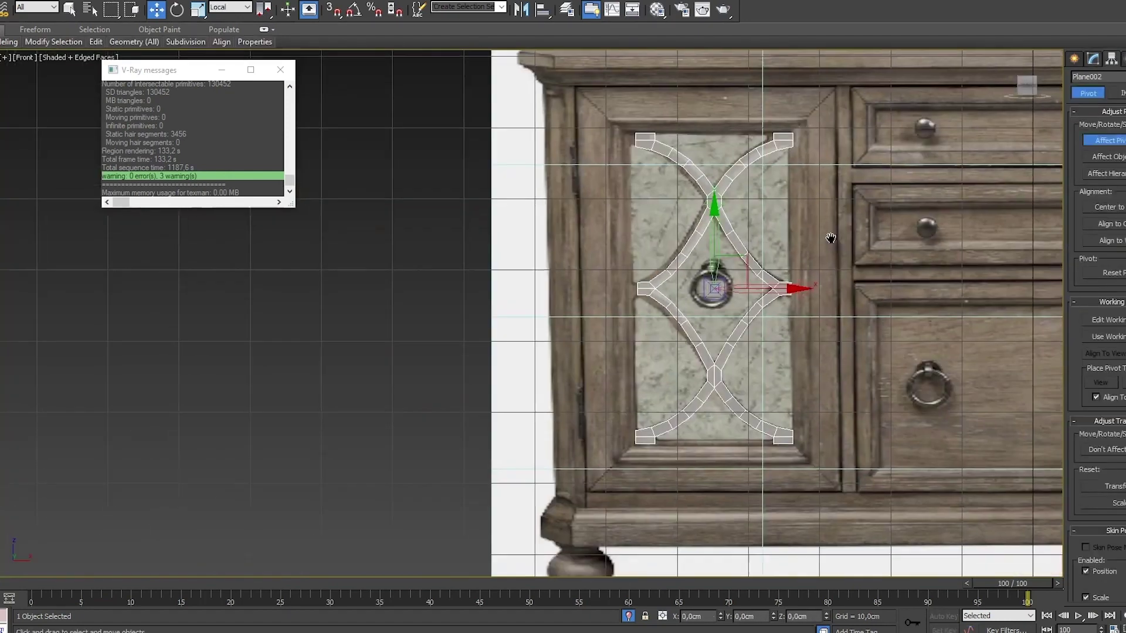
{"action": "scroll", "coordinate": [715, 352], "scroll_direction": "up", "scroll_amount": 3}
Step: Convert the ornament to Editable Poly and add TurboSmooth
{"action": "right_click", "coordinate": [762, 302]}
{"action": "left_click", "coordinate": [944, 448]}
{"action": "left_click", "coordinate": [1096, 94]}
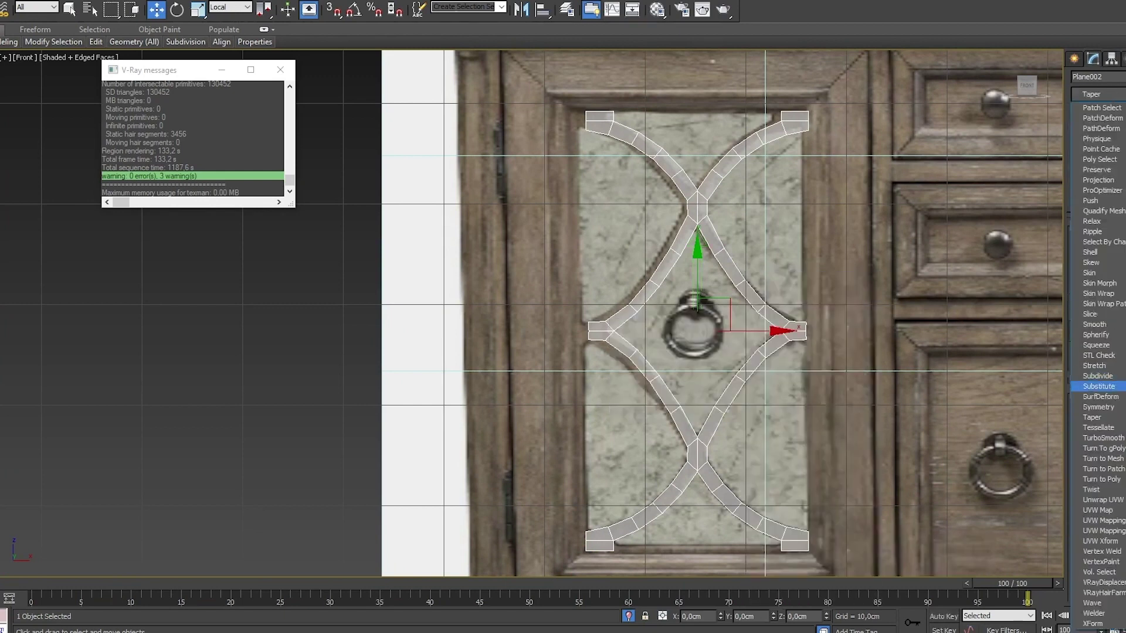
{"action": "left_click", "coordinate": [1096, 389]}
{"action": "scroll", "coordinate": [703, 352], "scroll_direction": "up", "scroll_amount": 3}
{"action": "scroll", "coordinate": [703, 352], "scroll_direction": "up", "scroll_amount": 2}
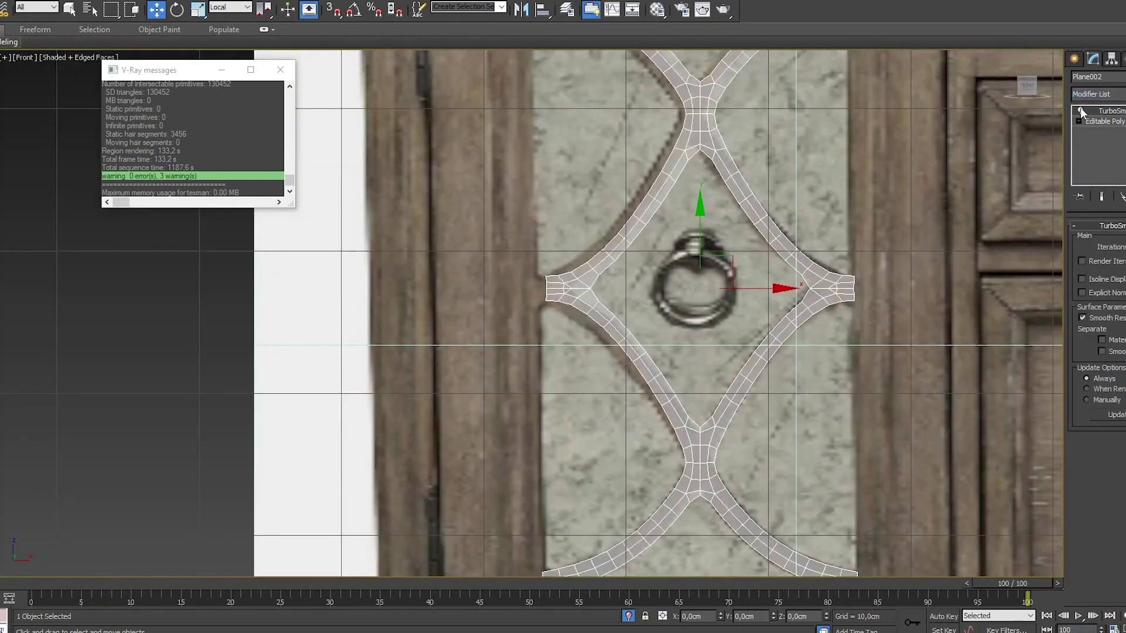
Step: Select the two overlapping vertices at the lattice crossing
{"action": "scroll", "coordinate": [711, 365], "scroll_direction": "down", "scroll_amount": 3}
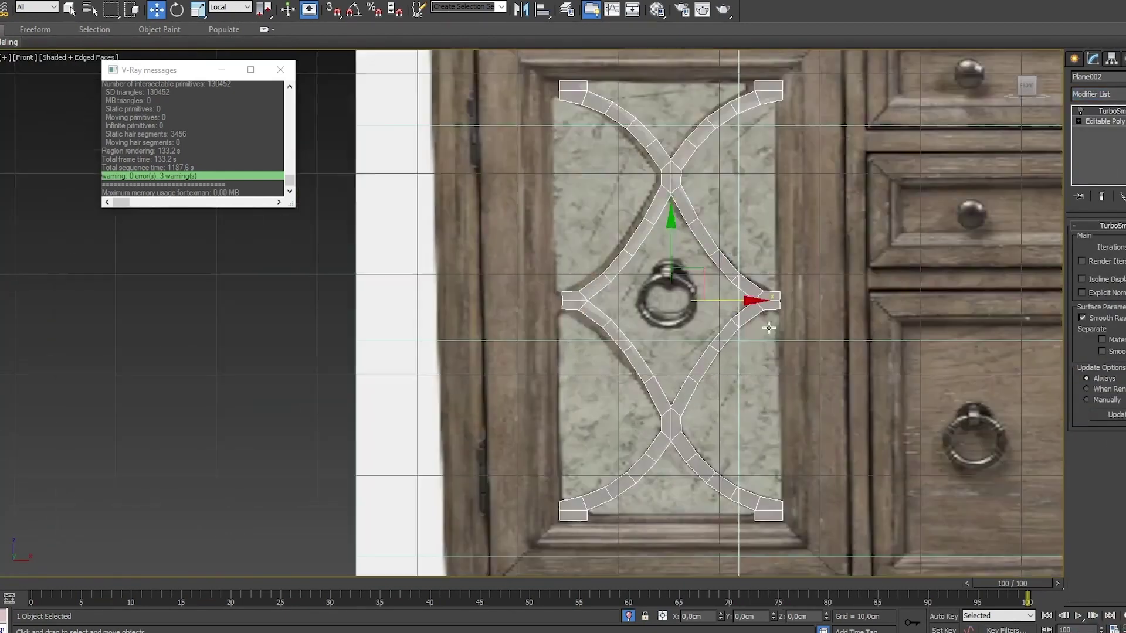
{"action": "scroll", "coordinate": [711, 364], "scroll_direction": "up", "scroll_amount": 3}
{"action": "scroll", "coordinate": [727, 367], "scroll_direction": "up", "scroll_amount": 3}
{"action": "scroll", "coordinate": [728, 368], "scroll_direction": "down", "scroll_amount": 2}
{"action": "key", "text": "1"}
{"action": "left_click", "coordinate": [671, 402]}
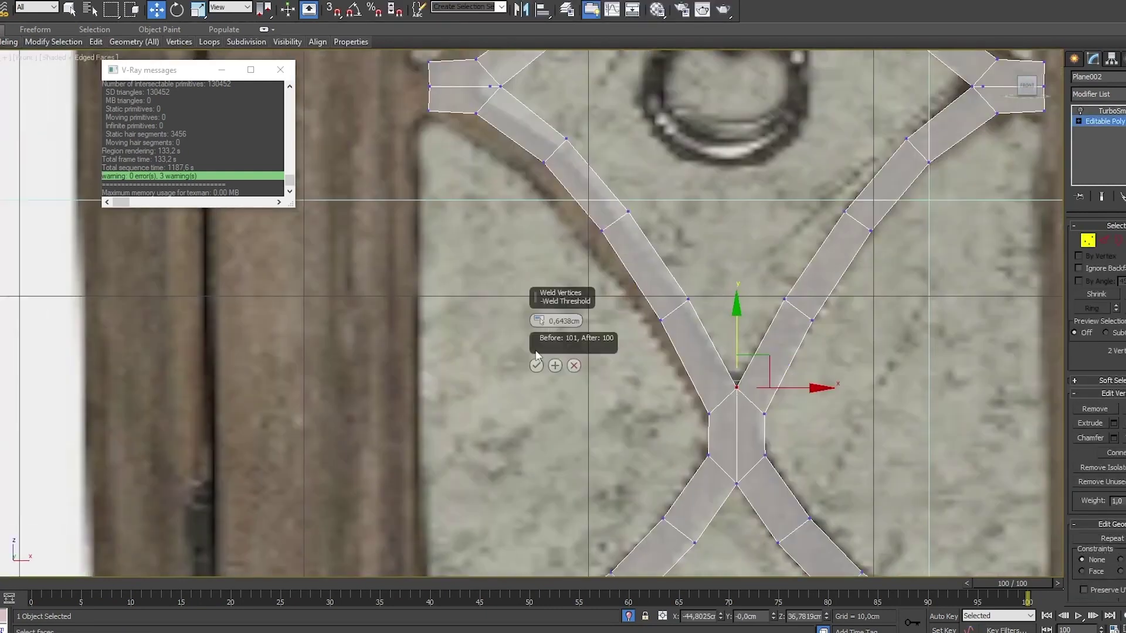
Step: Weld the overlapping crossing vertices
{"action": "left_click", "coordinate": [536, 365]}
{"action": "scroll", "coordinate": [586, 352], "scroll_direction": "down", "scroll_amount": 3}
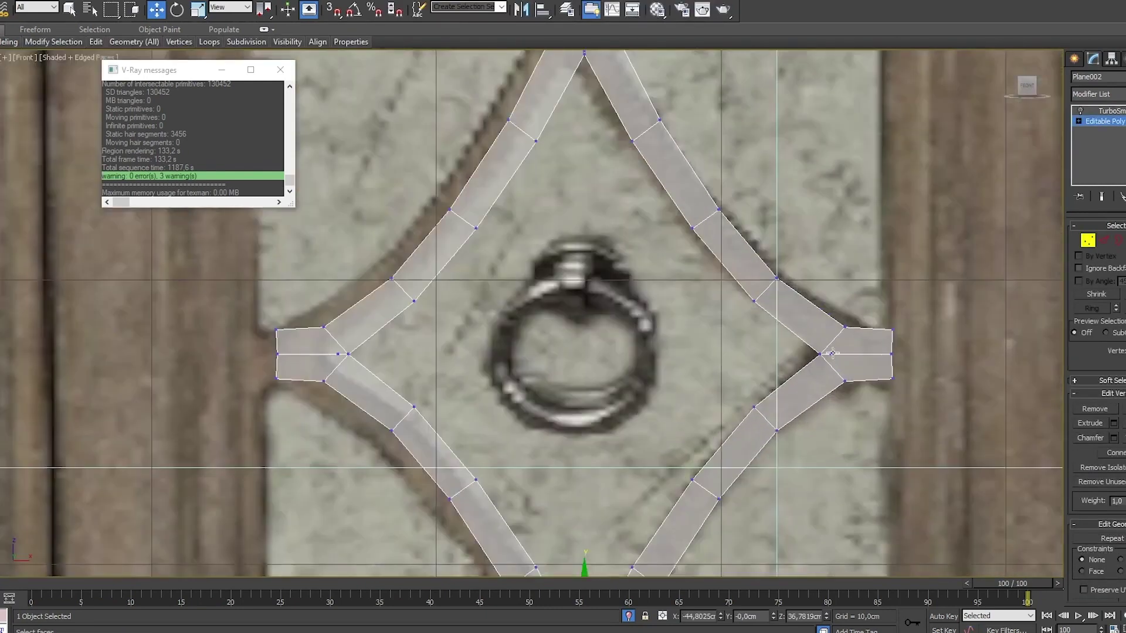
{"action": "scroll", "coordinate": [817, 337], "scroll_direction": "up", "scroll_amount": 2}
{"action": "scroll", "coordinate": [817, 337], "scroll_direction": "up", "scroll_amount": 2}
{"action": "scroll", "coordinate": [821, 352], "scroll_direction": "down", "scroll_amount": 3}
{"action": "middle_click_drag", "start_coordinate": [610, 352], "coordinate": [561, 338]}
{"action": "scroll", "coordinate": [561, 337], "scroll_direction": "up", "scroll_amount": 3}
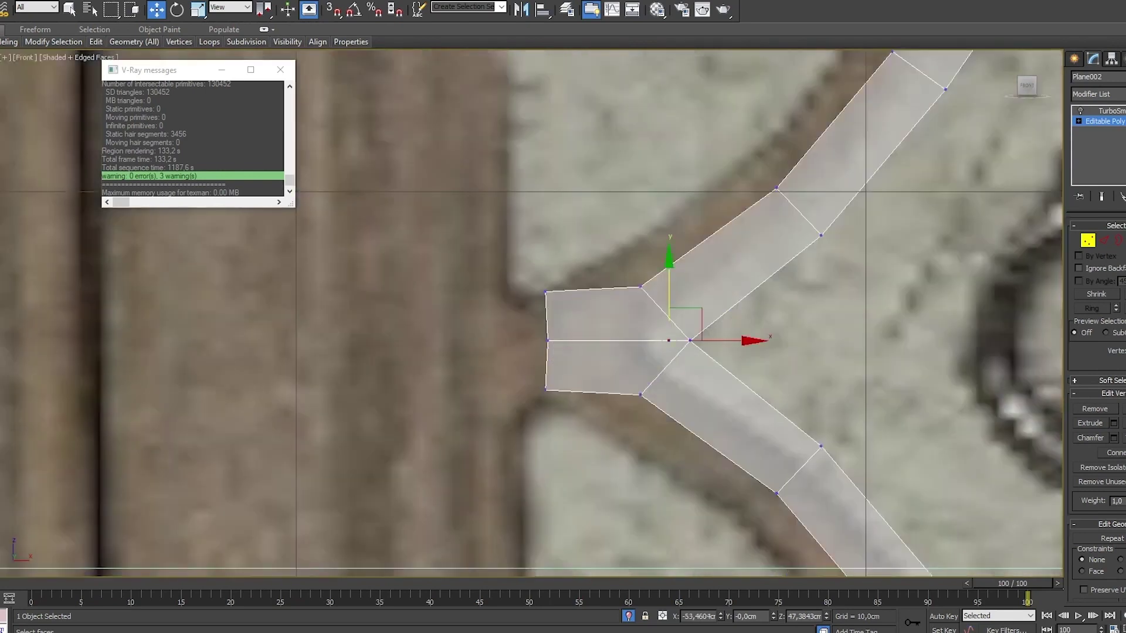
{"action": "scroll", "coordinate": [762, 328], "scroll_direction": "down", "scroll_amount": 2}
{"action": "scroll", "coordinate": [883, 293], "scroll_direction": "up", "scroll_amount": 5}
{"action": "scroll", "coordinate": [766, 397], "scroll_direction": "down", "scroll_amount": 1}
{"action": "scroll", "coordinate": [779, 442], "scroll_direction": "down", "scroll_amount": 4}
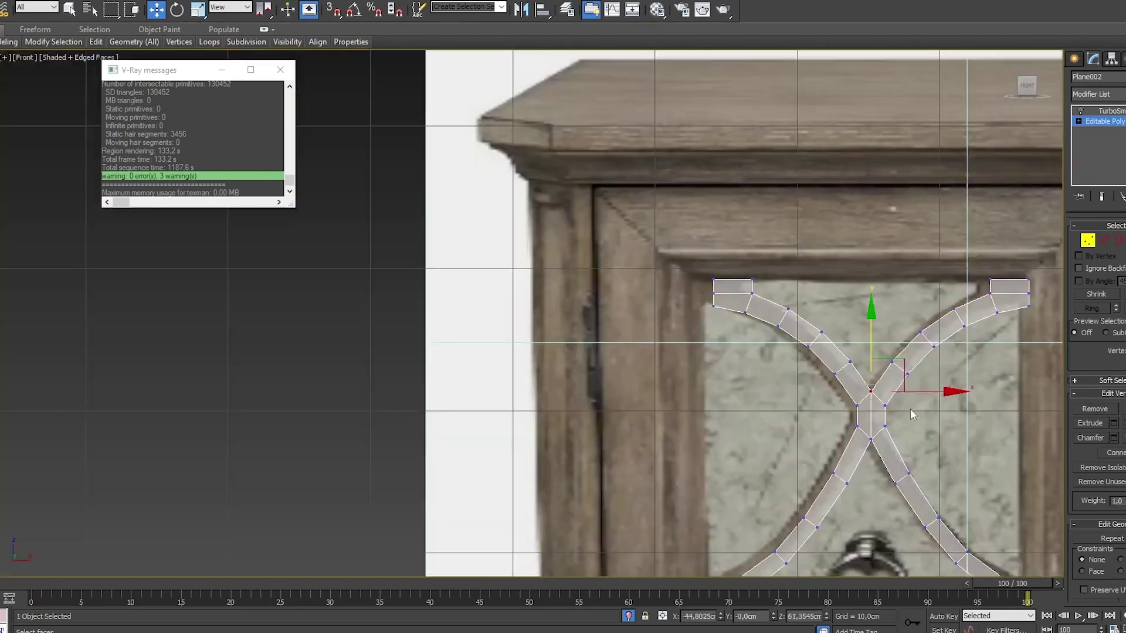
{"action": "scroll", "coordinate": [909, 409], "scroll_direction": "up", "scroll_amount": 2}
Step: Toggle TurboSmooth to compare the smoothed result with the base mesh
{"action": "left_click", "coordinate": [1074, 110]}
{"action": "scroll", "coordinate": [859, 199], "scroll_direction": "up", "scroll_amount": 2}
{"action": "left_click", "coordinate": [1079, 111]}
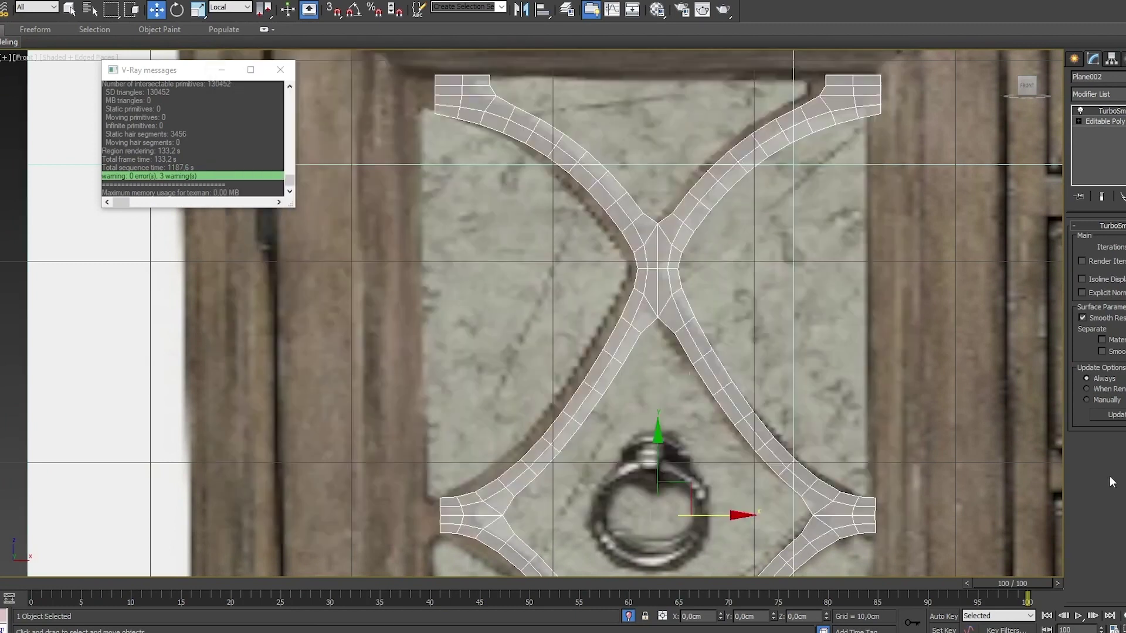
{"action": "left_click", "coordinate": [1114, 122]}
Step: Chamfer the centre edge at the lattice crossing
{"action": "key", "text": "2"}
{"action": "scroll", "coordinate": [666, 323], "scroll_direction": "up", "scroll_amount": 3}
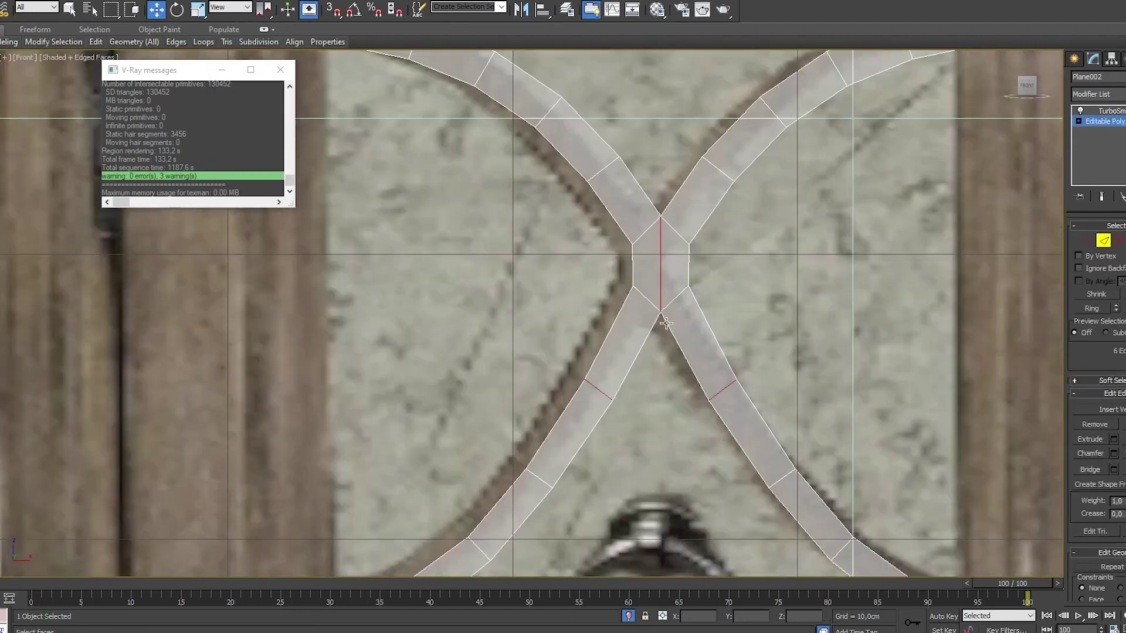
{"action": "key", "text": "ctrl+shift+c"}
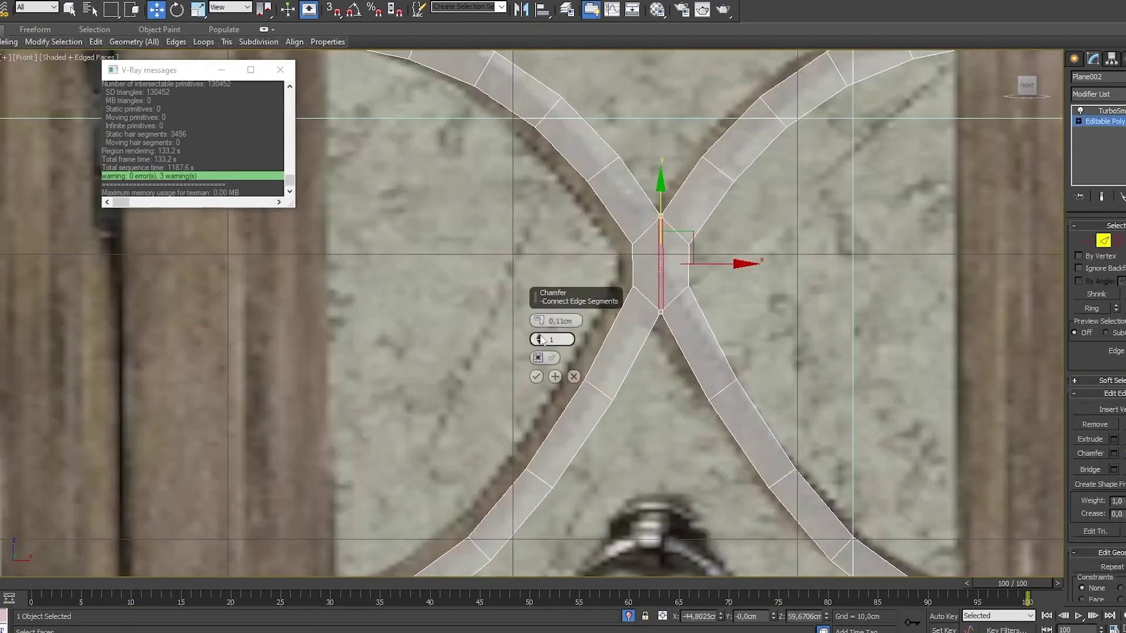
{"action": "scroll", "coordinate": [559, 316], "scroll_direction": "up", "scroll_amount": 3}
{"action": "left_click", "coordinate": [536, 377]}
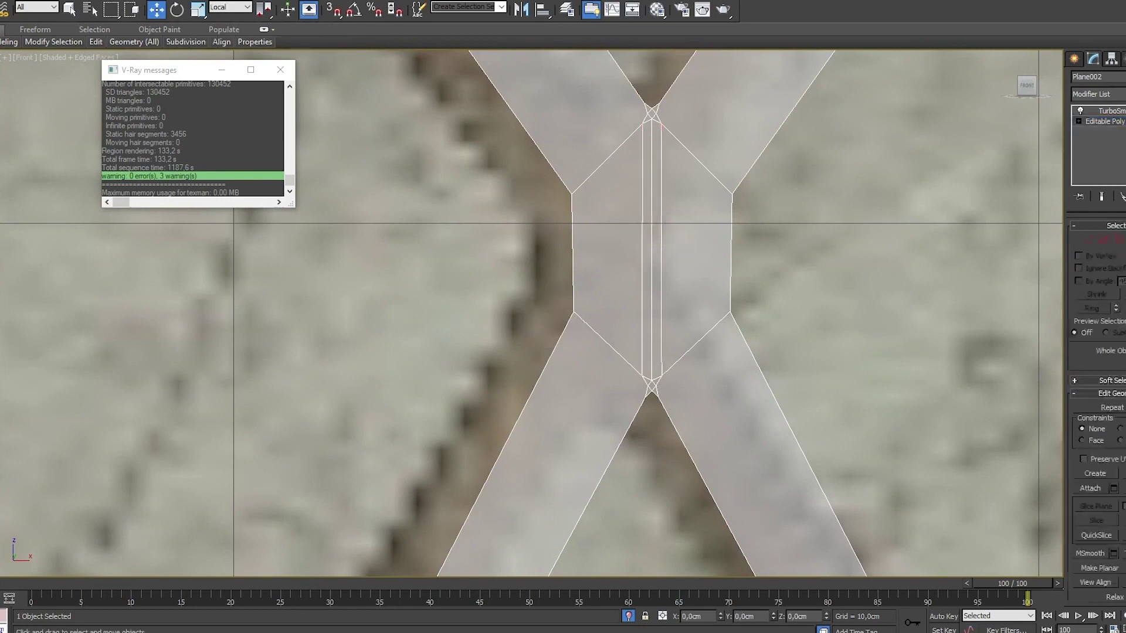
{"action": "scroll", "coordinate": [958, 156], "scroll_direction": "down", "scroll_amount": 2}
Step: Weld the vertex cluster at the crossing tip
{"action": "key", "text": "1"}
{"action": "scroll", "coordinate": [756, 305], "scroll_direction": "up", "scroll_amount": 3}
{"action": "left_click_drag", "start_coordinate": [680, 364], "coordinate": [655, 455]}
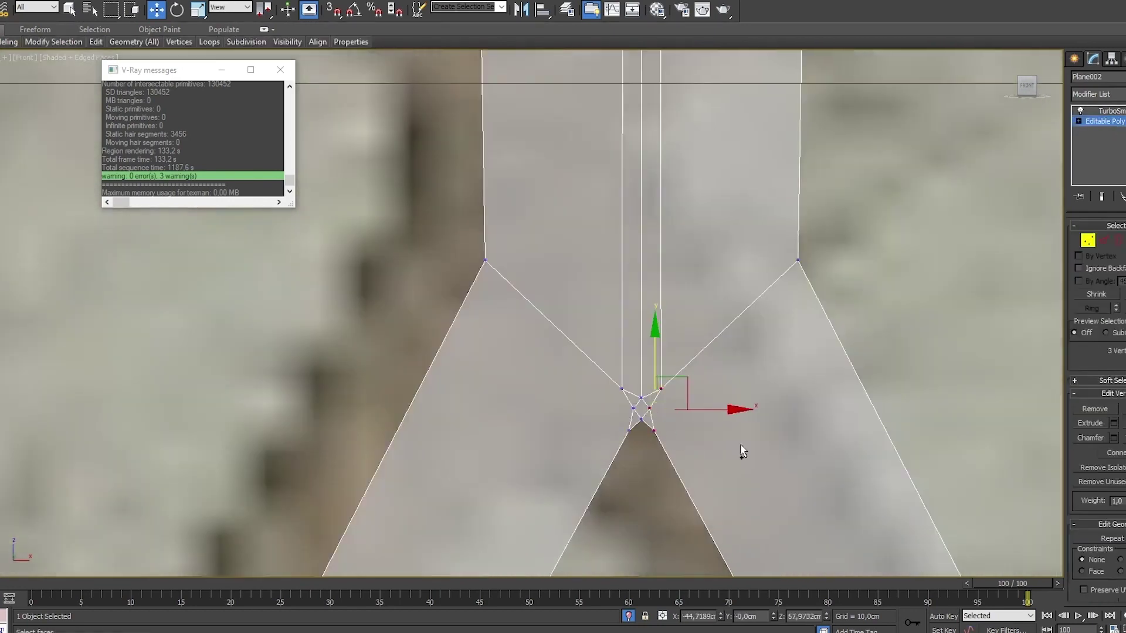
{"action": "key", "text": "ctrl+shift+w"}
{"action": "key", "text": "Return"}
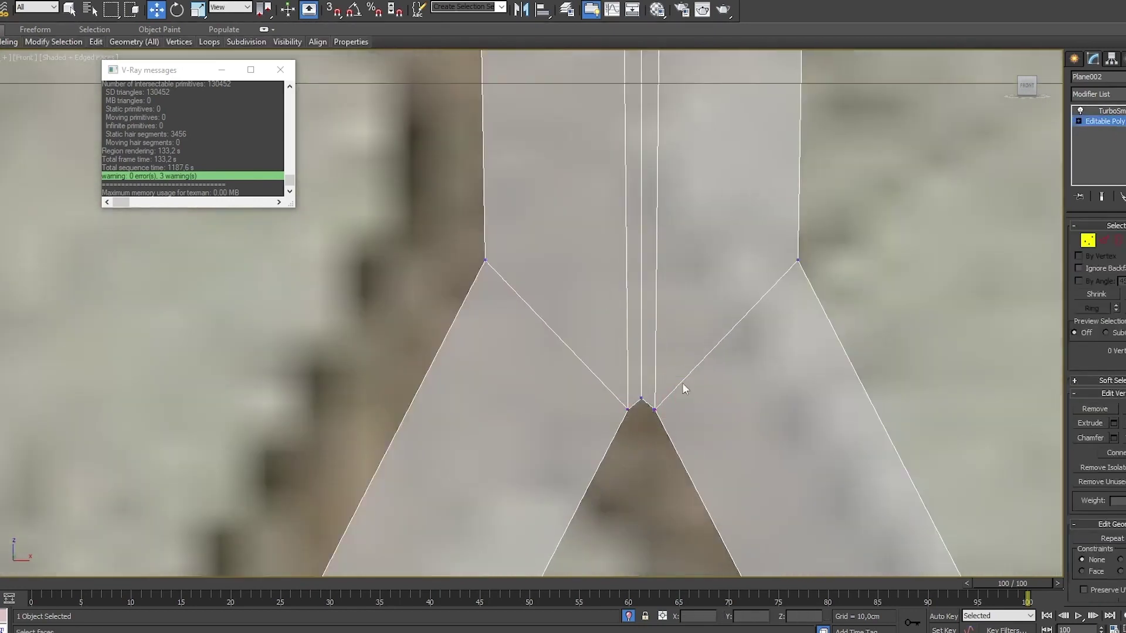
{"action": "scroll", "coordinate": [683, 388], "scroll_direction": "down", "scroll_amount": 2}
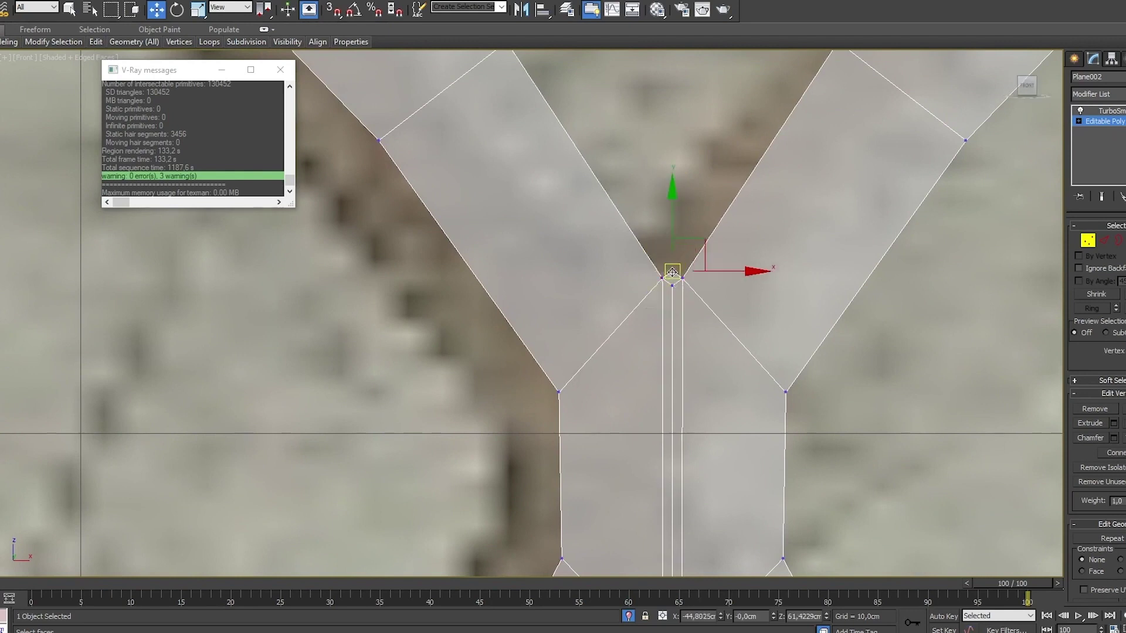
Step: Check the smoothed diamond around the ring, then bring up the cabinet reference photo
{"action": "left_click", "coordinate": [1105, 110]}
{"action": "scroll", "coordinate": [770, 318], "scroll_direction": "down", "scroll_amount": 5}
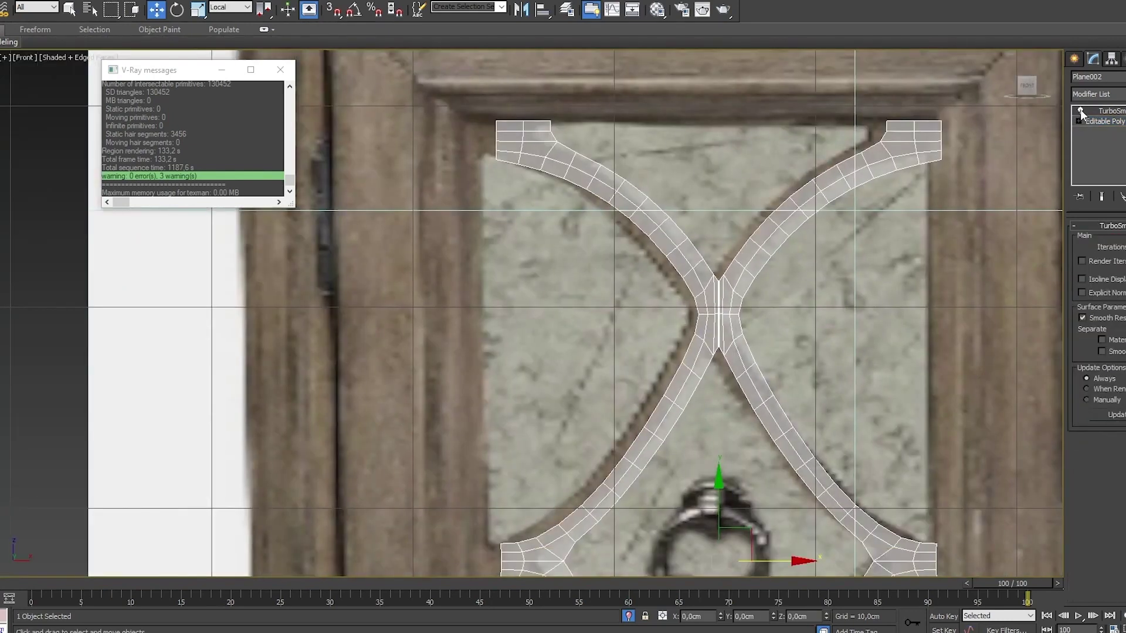
{"action": "middle_click_drag", "start_coordinate": [769, 318], "coordinate": [802, 263]}
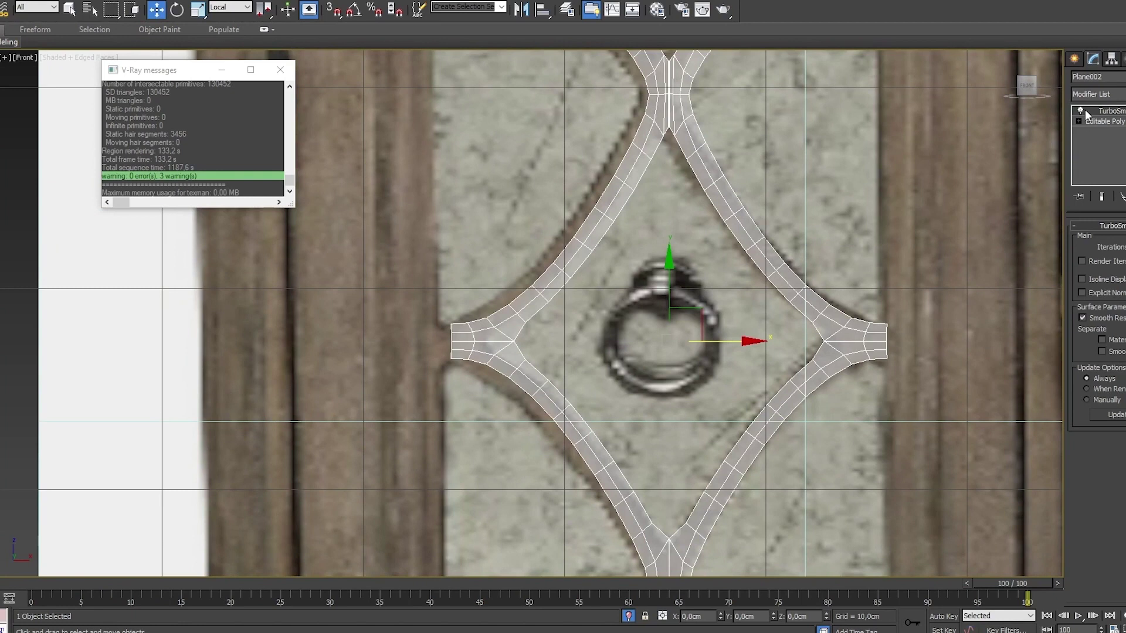
{"action": "left_click", "coordinate": [1080, 110]}
{"action": "left_click", "coordinate": [1080, 111]}
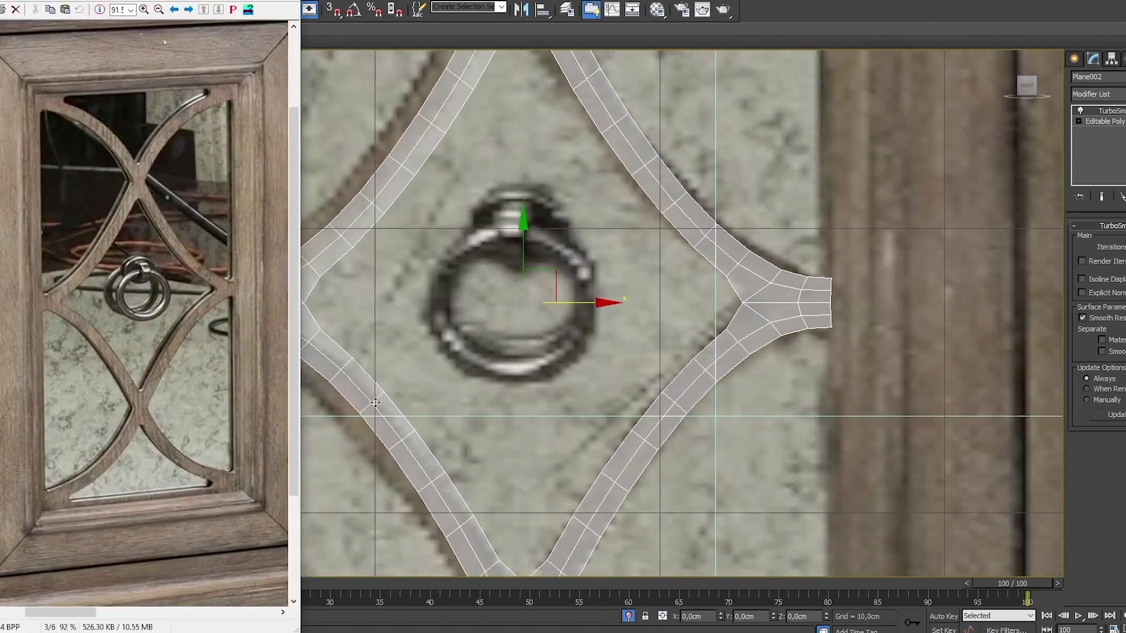
Step: Connect the two vertices at the diamond's side point with a new edge
{"action": "left_click", "coordinate": [1080, 110]}
{"action": "scroll", "coordinate": [830, 301], "scroll_direction": "up", "scroll_amount": 5}
{"action": "key", "text": "2"}
{"action": "left_click", "coordinate": [832, 291]}
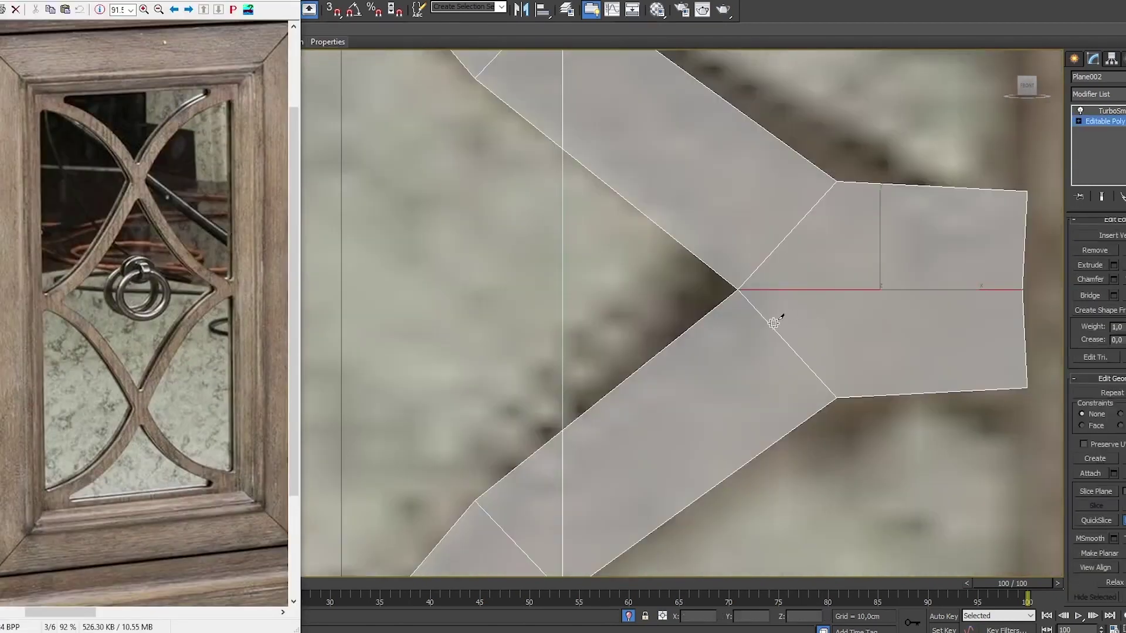
{"action": "middle_click_drag", "start_coordinate": [1023, 302], "coordinate": [883, 313]}
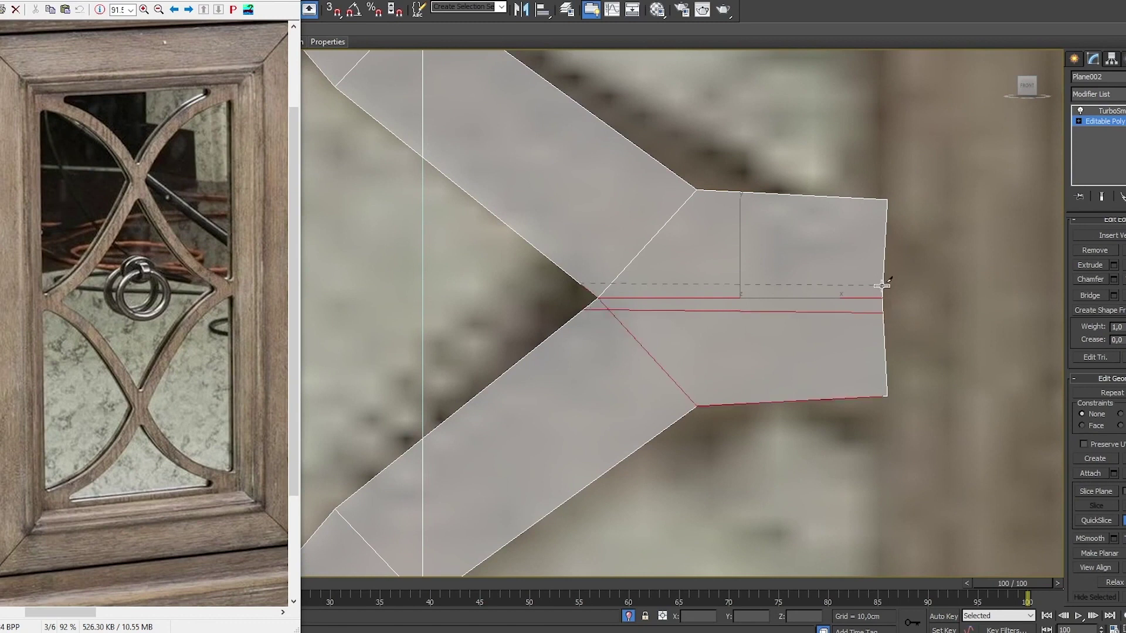
{"action": "key", "text": "1"}
{"action": "left_click", "coordinate": [581, 308]}
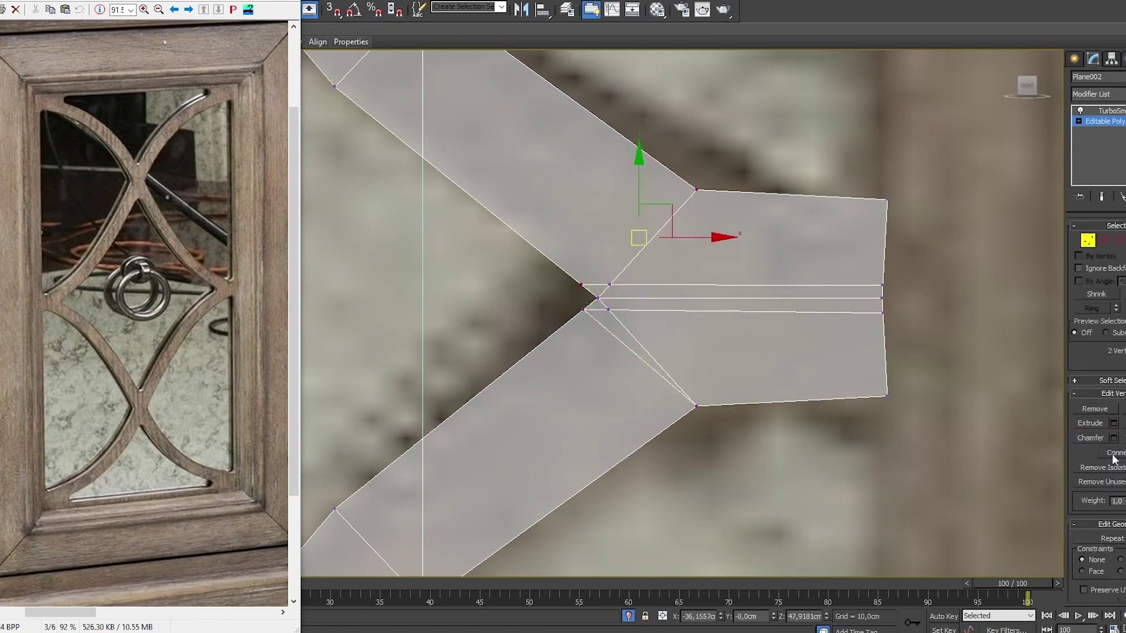
{"action": "left_click", "coordinate": [1115, 459]}
Step: Select and remove the two diagonal edges at the side joint
{"action": "scroll", "coordinate": [822, 417], "scroll_direction": "down", "scroll_amount": 3}
{"action": "scroll", "coordinate": [821, 416], "scroll_direction": "up", "scroll_amount": 3}
{"action": "key", "text": "2"}
{"action": "left_click", "coordinate": [728, 424]}
{"action": "left_click", "coordinate": [691, 367], "text": "ctrl"}
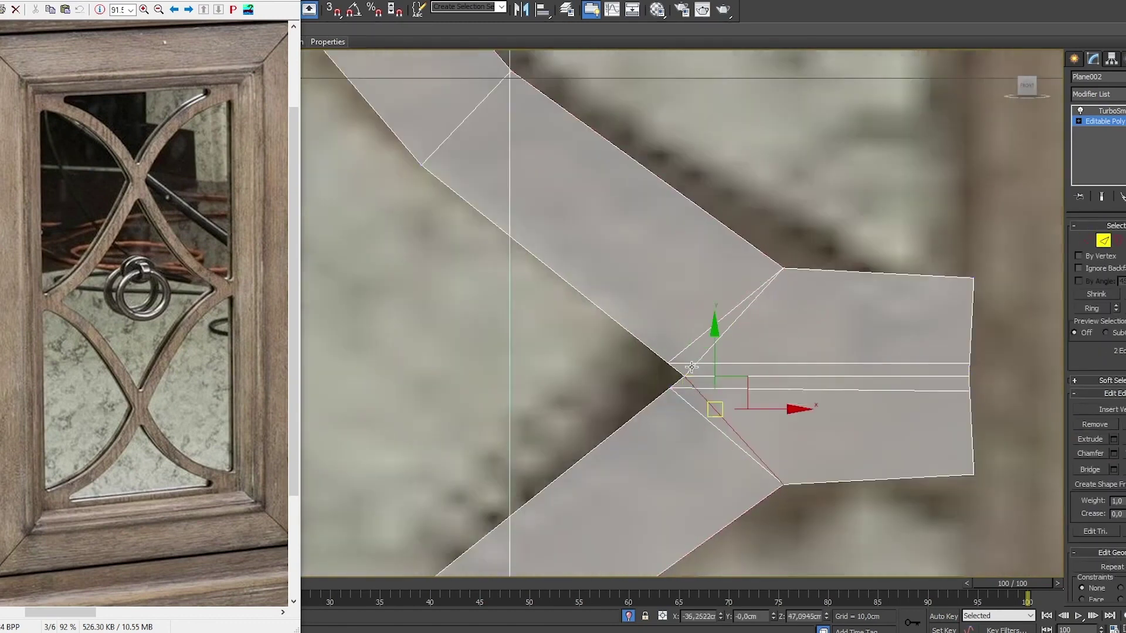
{"action": "left_click", "coordinate": [1094, 425]}
Step: Add TurboSmooth to preview the reworked lattice and ring
{"action": "key", "text": "2"}
{"action": "scroll", "coordinate": [835, 294], "scroll_direction": "down", "scroll_amount": 2}
{"action": "scroll", "coordinate": [836, 295], "scroll_direction": "down", "scroll_amount": 3}
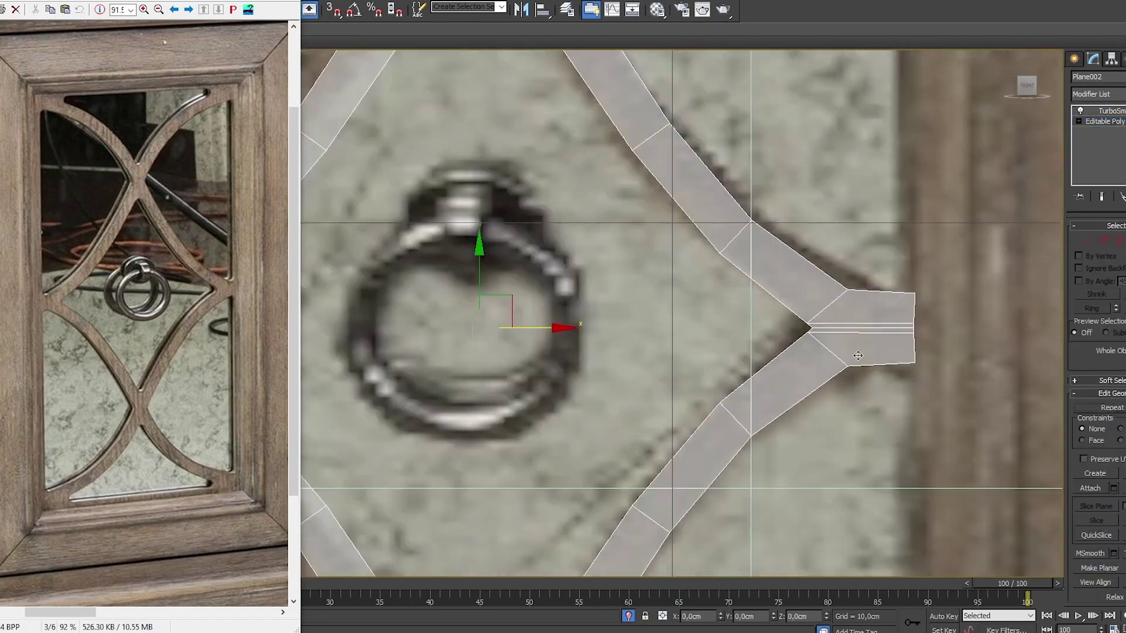
{"action": "scroll", "coordinate": [836, 294], "scroll_direction": "down", "scroll_amount": 3}
{"action": "middle_click_drag", "start_coordinate": [836, 295], "coordinate": [796, 329]}
{"action": "left_click", "coordinate": [1090, 93]}
{"action": "key", "text": "w"}
{"action": "left_click", "coordinate": [1103, 437]}
Step: Review the TurboSmooth settings and open its modifier stack menu
{"action": "right_click", "coordinate": [1105, 110]}
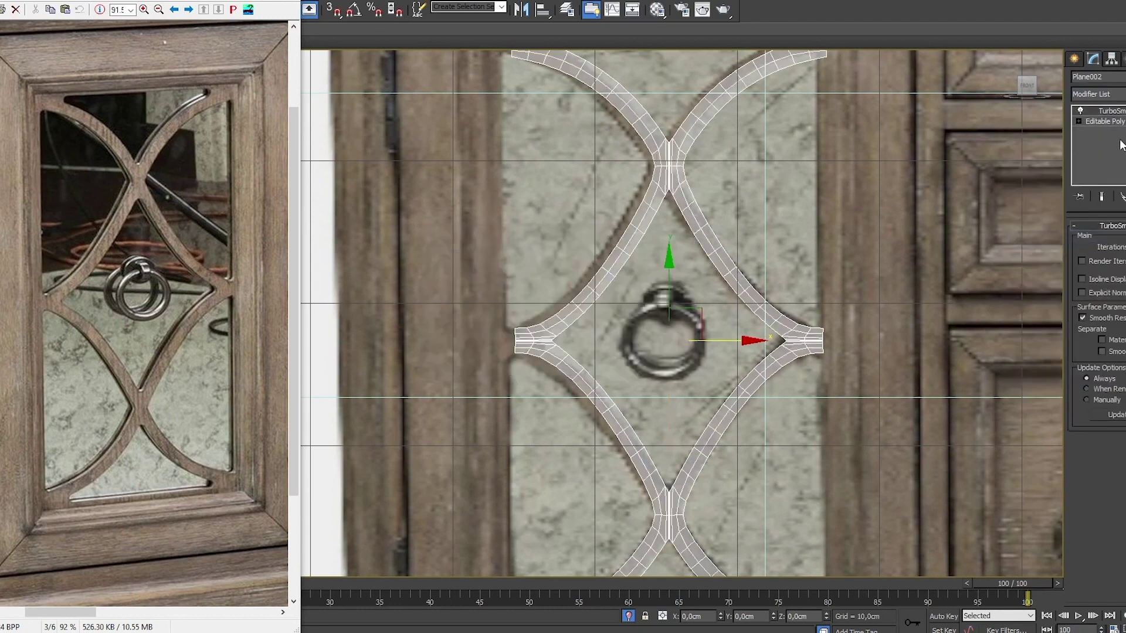
{"action": "left_click", "coordinate": [1111, 112]}
{"action": "scroll", "coordinate": [898, 240], "scroll_direction": "down", "scroll_amount": 1}
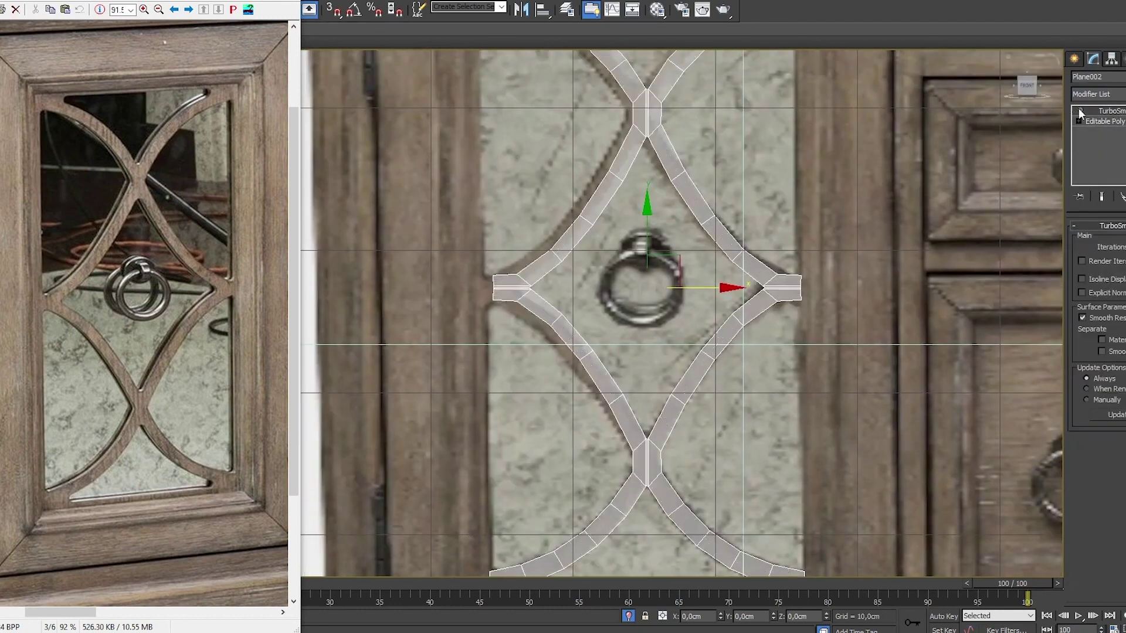
{"action": "scroll", "coordinate": [829, 234], "scroll_direction": "down", "scroll_amount": 2}
{"action": "right_click", "coordinate": [1123, 115]}
Step: Delete TurboSmooth and add a Shell modifier to thicken the lattice
{"action": "left_click", "coordinate": [1036, 132]}
{"action": "scroll", "coordinate": [763, 244], "scroll_direction": "up", "scroll_amount": 2}
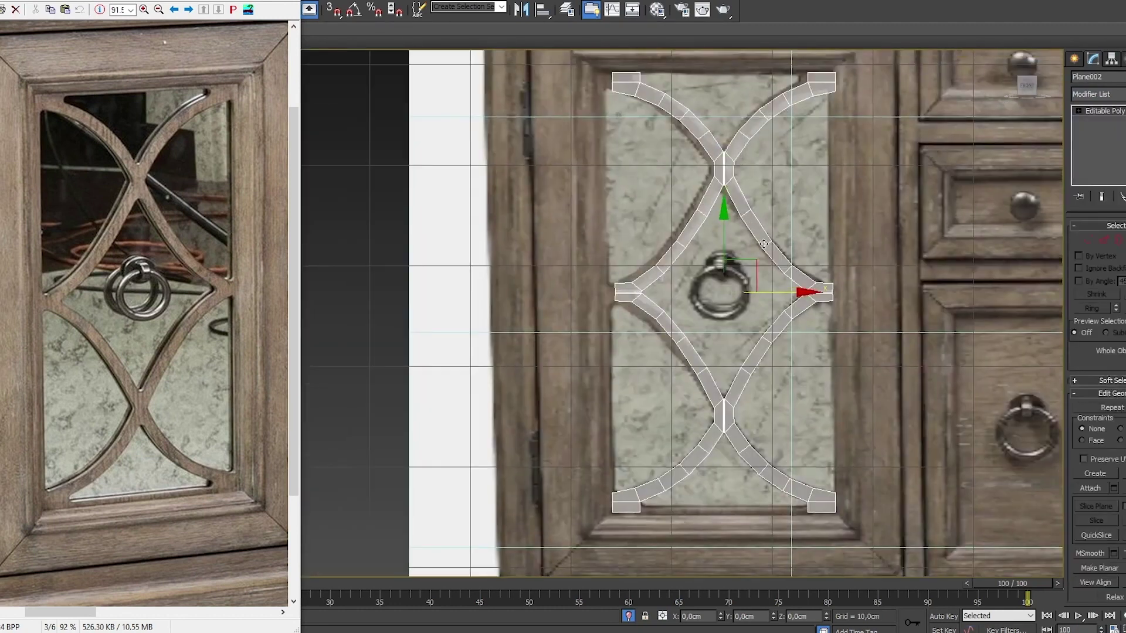
{"action": "left_click", "coordinate": [1096, 94]}
{"action": "left_click", "coordinate": [1097, 255]}
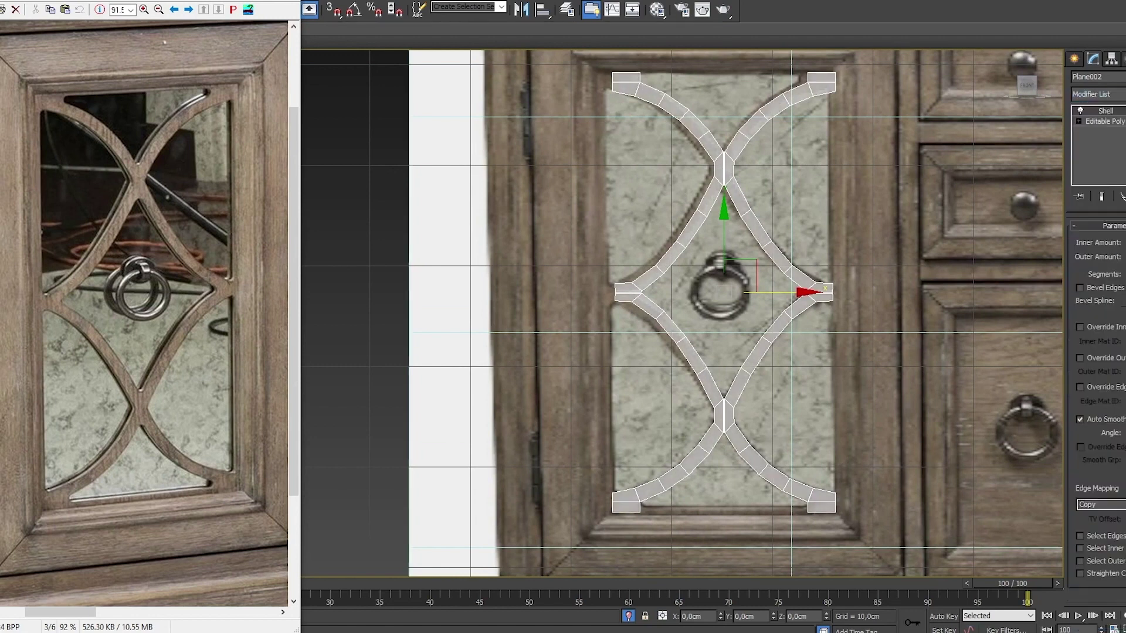
{"action": "scroll", "coordinate": [784, 350], "scroll_direction": "up", "scroll_amount": 1}
Step: Stack TurboSmooth above the Shell, checking it in Perspective before returning to Front view
{"action": "key", "text": "p"}
{"action": "middle_click_drag", "start_coordinate": [785, 350], "coordinate": [645, 329], "text": "alt"}
{"action": "left_click", "coordinate": [1096, 94]}
{"action": "left_click", "coordinate": [643, 418]}
{"action": "scroll", "coordinate": [642, 419], "scroll_direction": "down", "scroll_amount": 3}
{"action": "scroll", "coordinate": [642, 419], "scroll_direction": "up", "scroll_amount": 3}
{"action": "mouse_move", "coordinate": [642, 419]}
{"action": "middle_mouse_down", "text": "alt"}
{"action": "mouse_move", "coordinate": [657, 389]}
{"action": "mouse_move", "coordinate": [586, 352]}
{"action": "middle_mouse_up", "text": "alt"}
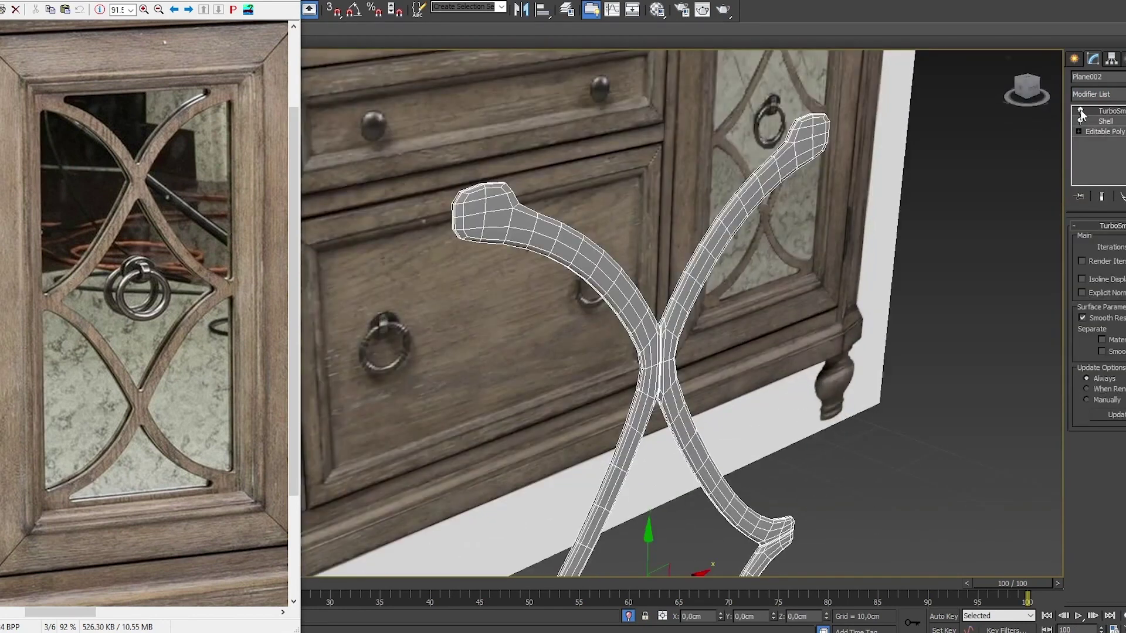
{"action": "key", "text": "f"}
{"action": "scroll", "coordinate": [820, 88], "scroll_direction": "up", "scroll_amount": 5}
{"action": "left_click", "coordinate": [1105, 121]}
Step: Collapse the Shell modifier into the editable mesh and switch to Polygon mode
{"action": "right_click", "coordinate": [1105, 120]}
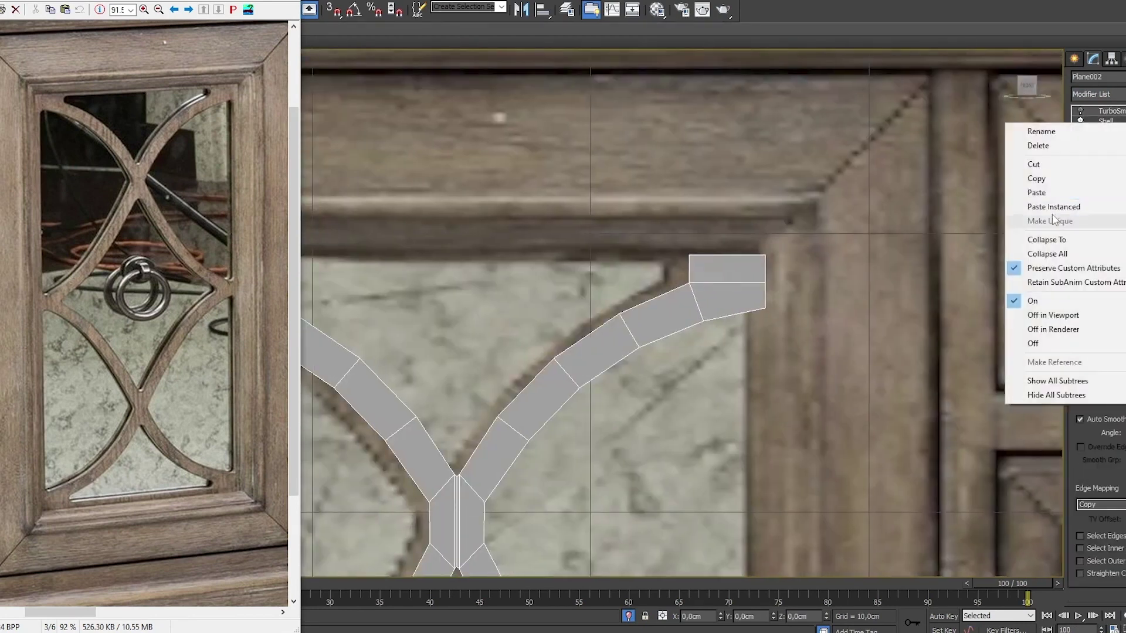
{"action": "left_click", "coordinate": [1036, 221]}
{"action": "left_click", "coordinate": [630, 358]}
{"action": "right_click", "coordinate": [674, 277]}
{"action": "left_click", "coordinate": [703, 235]}
{"action": "left_click", "coordinate": [733, 270]}
{"action": "scroll", "coordinate": [655, 313], "scroll_direction": "down", "scroll_amount": 2}
Step: Extrude the top polygons of both arm ends and bridge them into a top bar
{"action": "left_click_drag", "start_coordinate": [524, 289], "coordinate": [655, 313]}
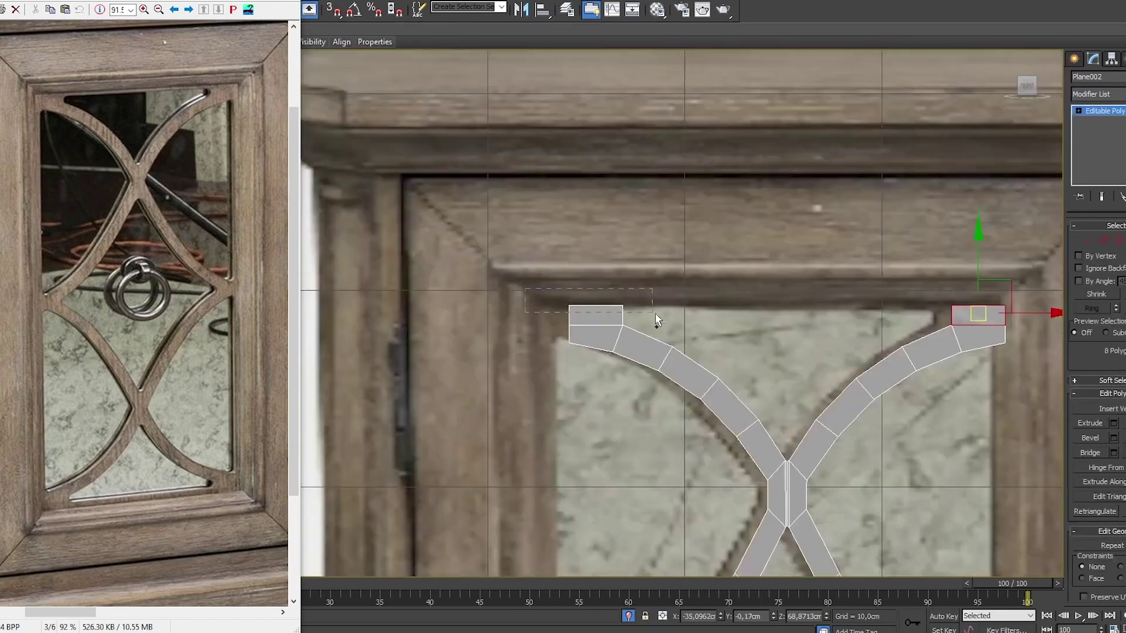
{"action": "left_click", "coordinate": [1114, 423]}
{"action": "left_click_drag", "start_coordinate": [538, 339], "coordinate": [565, 522]}
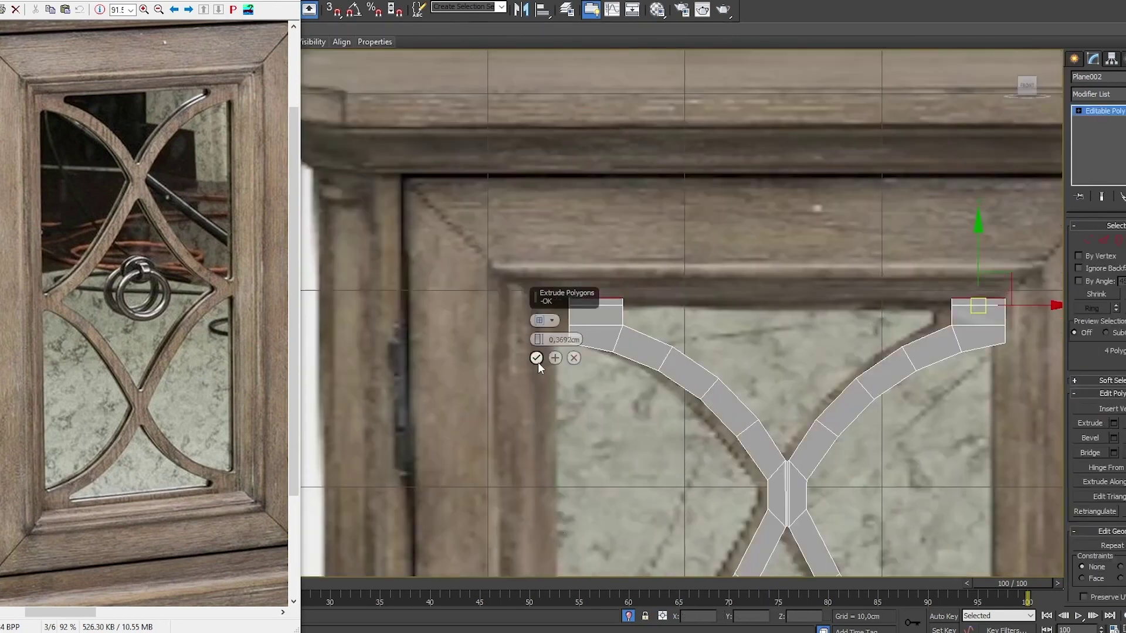
{"action": "key", "text": "1"}
{"action": "scroll", "coordinate": [666, 323], "scroll_direction": "up", "scroll_amount": 2}
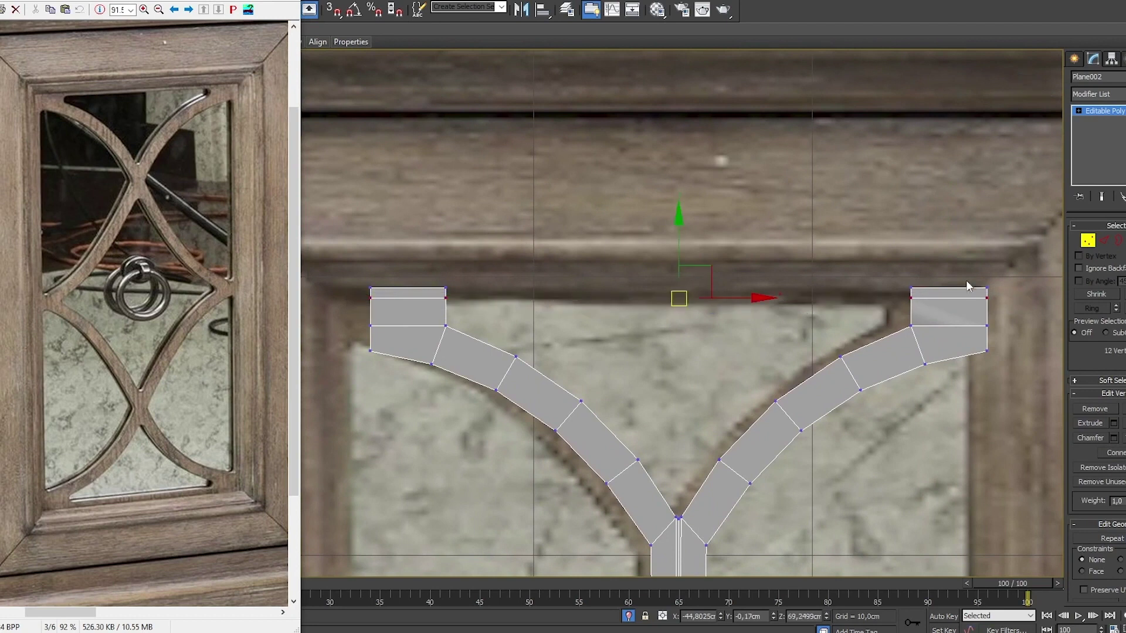
{"action": "key", "text": "4"}
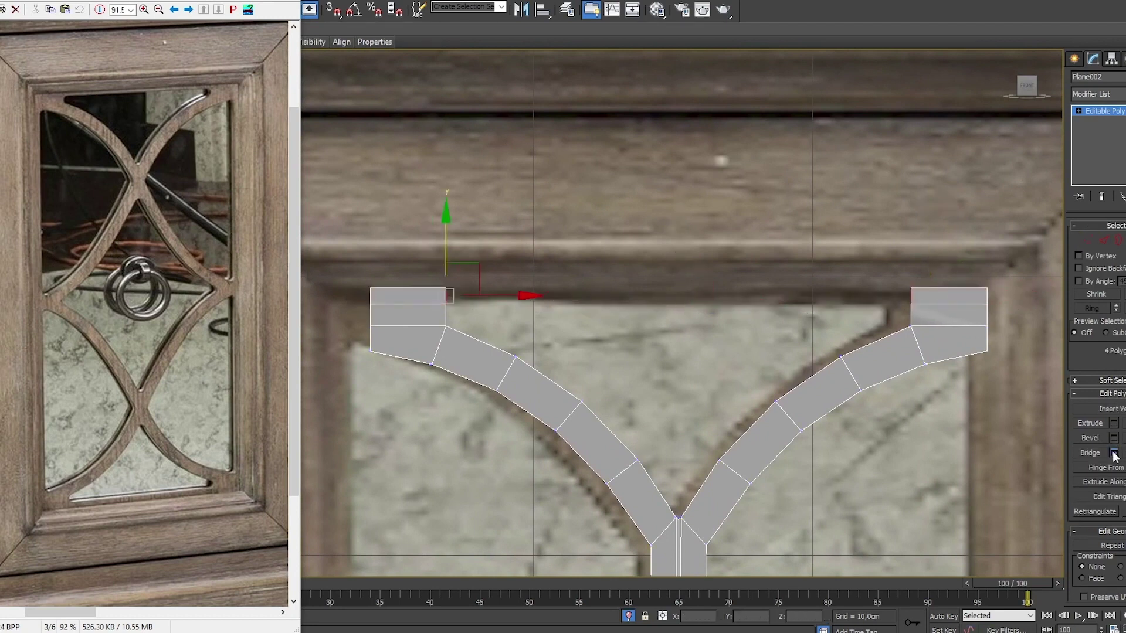
{"action": "left_click", "coordinate": [1113, 455]}
{"action": "scroll", "coordinate": [535, 403], "scroll_direction": "down", "scroll_amount": 3}
{"action": "scroll", "coordinate": [515, 238], "scroll_direction": "up", "scroll_amount": 3}
{"action": "scroll", "coordinate": [656, 382], "scroll_direction": "up", "scroll_amount": 2}
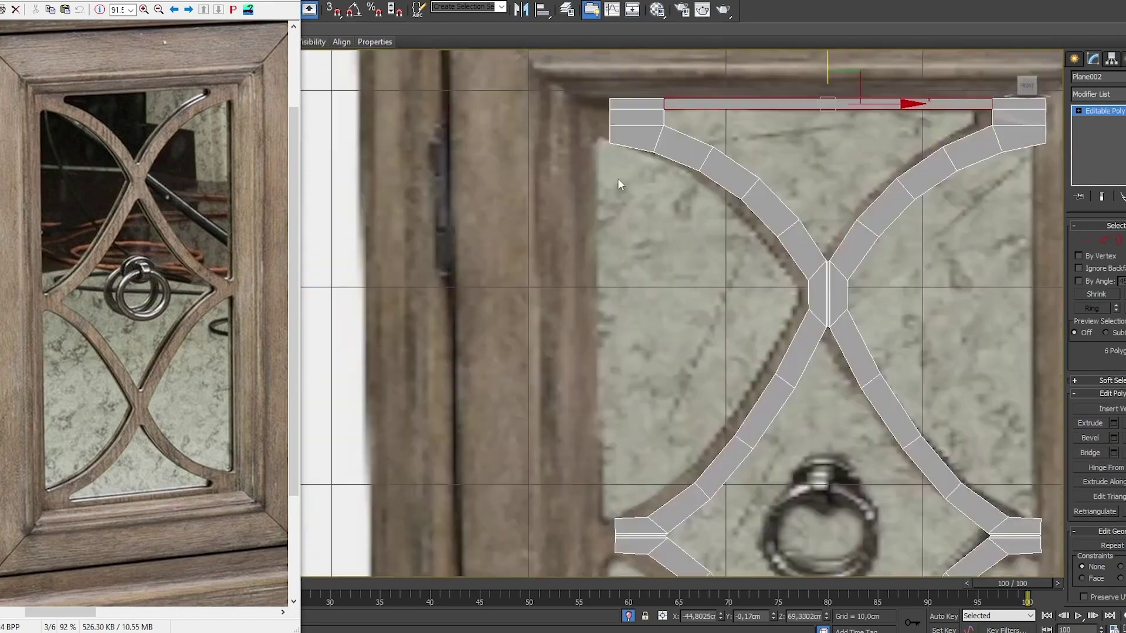
{"action": "scroll", "coordinate": [618, 184], "scroll_direction": "down", "scroll_amount": 3}
Step: Extrude the top-left corner and left-side joint polygons to form the left bar
{"action": "left_click", "coordinate": [621, 176]}
{"action": "left_click", "coordinate": [1114, 423]}
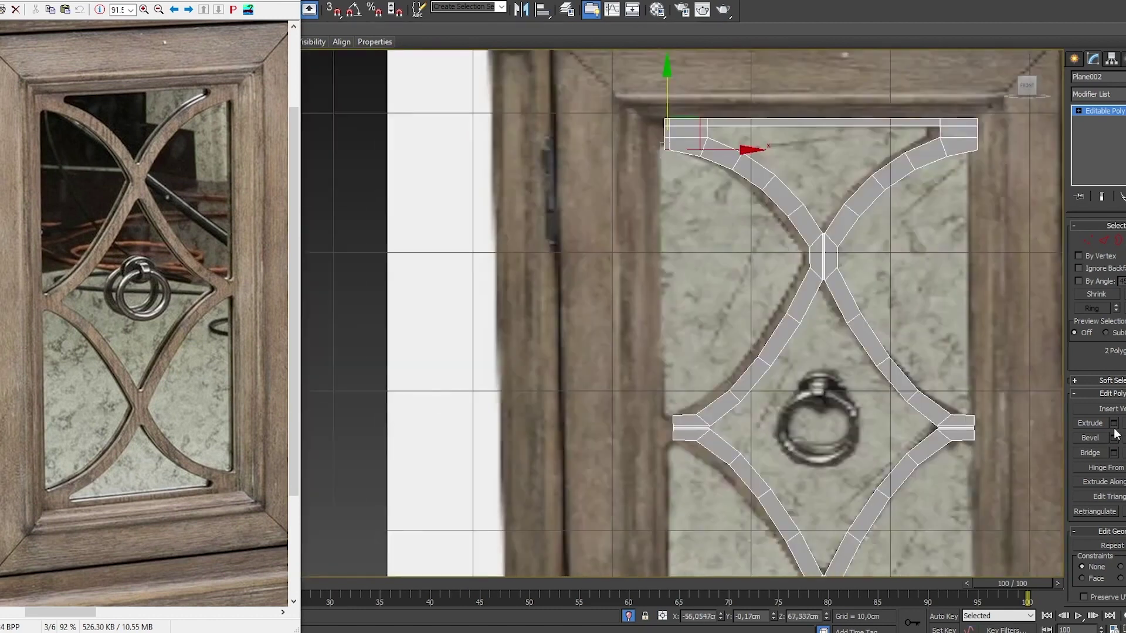
{"action": "scroll", "coordinate": [739, 438], "scroll_direction": "up", "scroll_amount": 2}
{"action": "left_click", "coordinate": [645, 410]}
{"action": "scroll", "coordinate": [1096, 410], "scroll_direction": "down", "scroll_amount": 5}
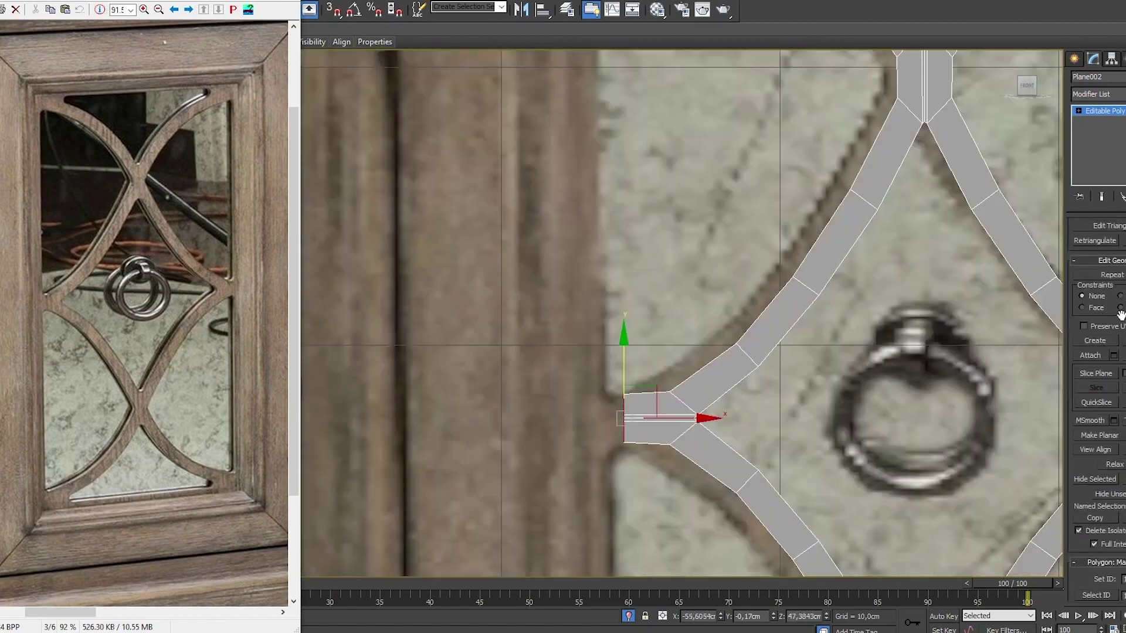
{"action": "scroll", "coordinate": [1096, 351], "scroll_direction": "up", "scroll_amount": 3}
{"action": "left_click", "coordinate": [1113, 345]}
{"action": "left_click", "coordinate": [545, 357]}
{"action": "scroll", "coordinate": [645, 352], "scroll_direction": "down", "scroll_amount": 3}
{"action": "scroll", "coordinate": [736, 327], "scroll_direction": "up", "scroll_amount": 3}
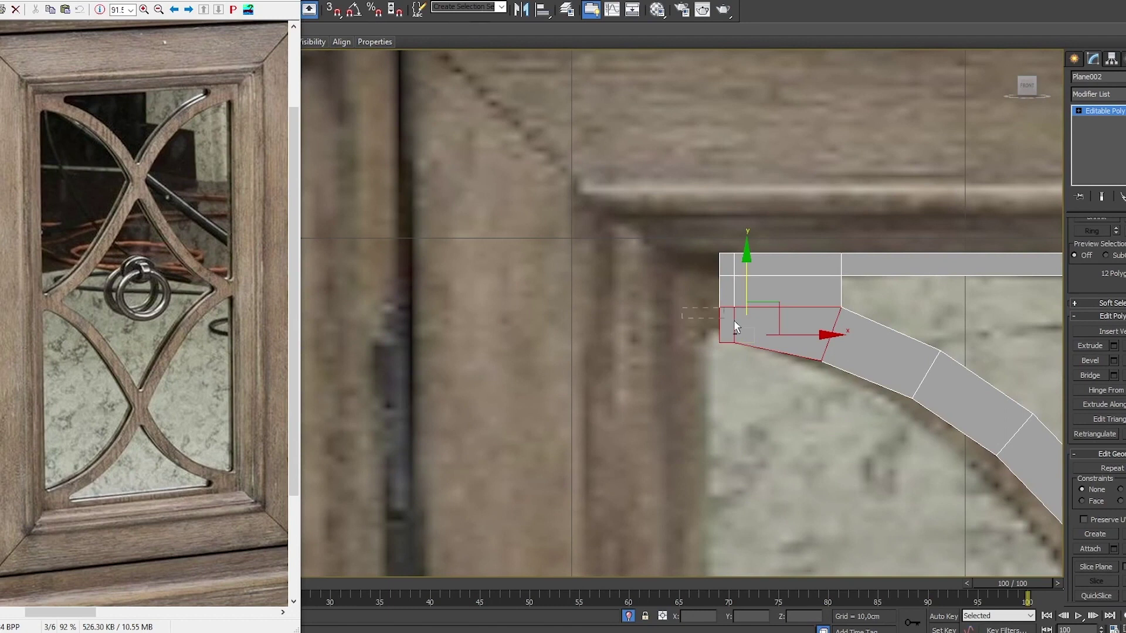
Step: Select and align the vertices along the left bar, then leave vertex editing
{"action": "key", "text": "1"}
{"action": "scroll", "coordinate": [684, 417], "scroll_direction": "down", "scroll_amount": 2}
{"action": "scroll", "coordinate": [686, 298], "scroll_direction": "down", "scroll_amount": 3}
{"action": "left_click_drag", "start_coordinate": [571, 82], "coordinate": [635, 460]}
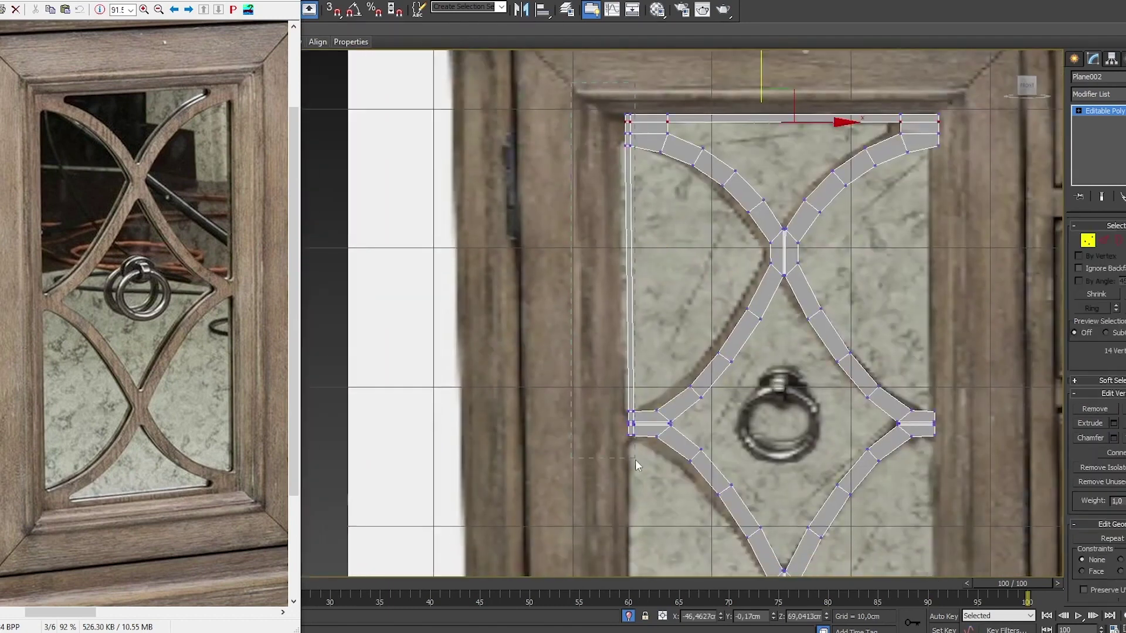
{"action": "scroll", "coordinate": [1096, 410], "scroll_direction": "down", "scroll_amount": 3}
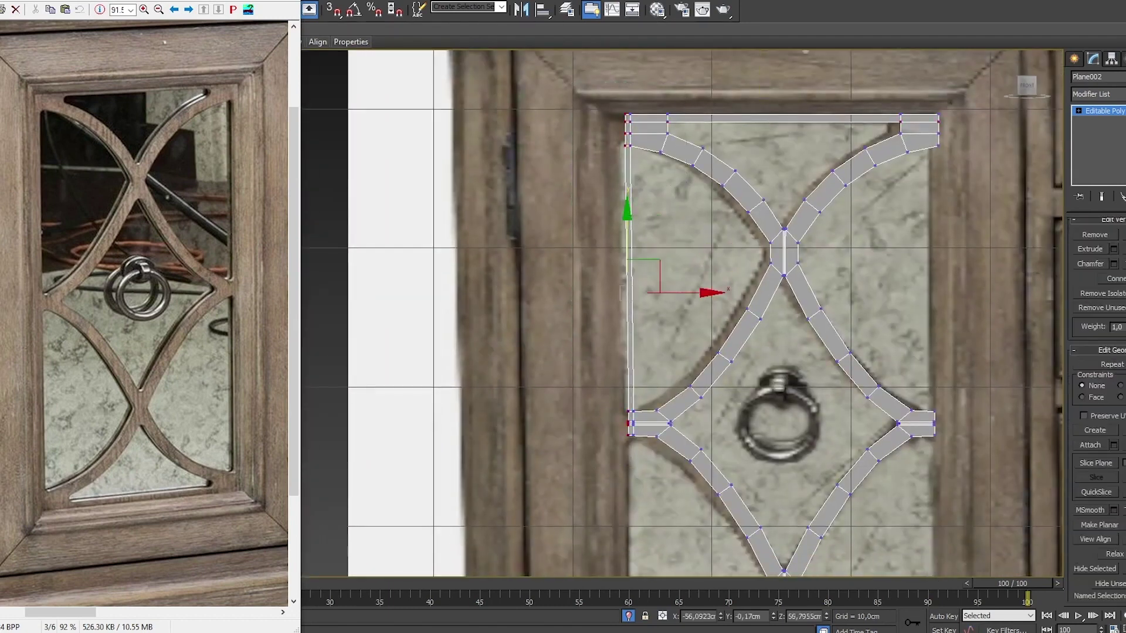
{"action": "middle_click_drag", "start_coordinate": [699, 295], "coordinate": [640, 284]}
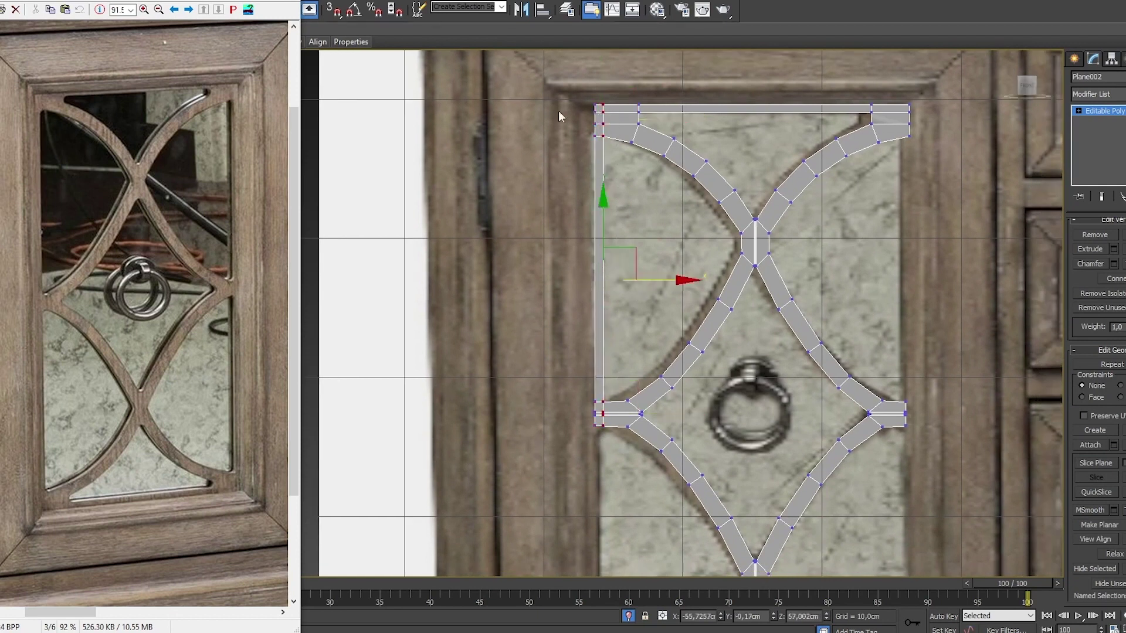
{"action": "left_click", "coordinate": [1112, 113]}
{"action": "left_click", "coordinate": [1121, 94]}
{"action": "scroll", "coordinate": [1121, 97], "scroll_direction": "down", "scroll_amount": 5}
Step: Add Symmetry and TurboSmooth, then collapse the stack up to the Symmetry modifier
{"action": "left_click", "coordinate": [1121, 93]}
{"action": "left_click", "coordinate": [1121, 145]}
{"action": "right_click", "coordinate": [1117, 121]}
{"action": "left_click", "coordinate": [1041, 226]}
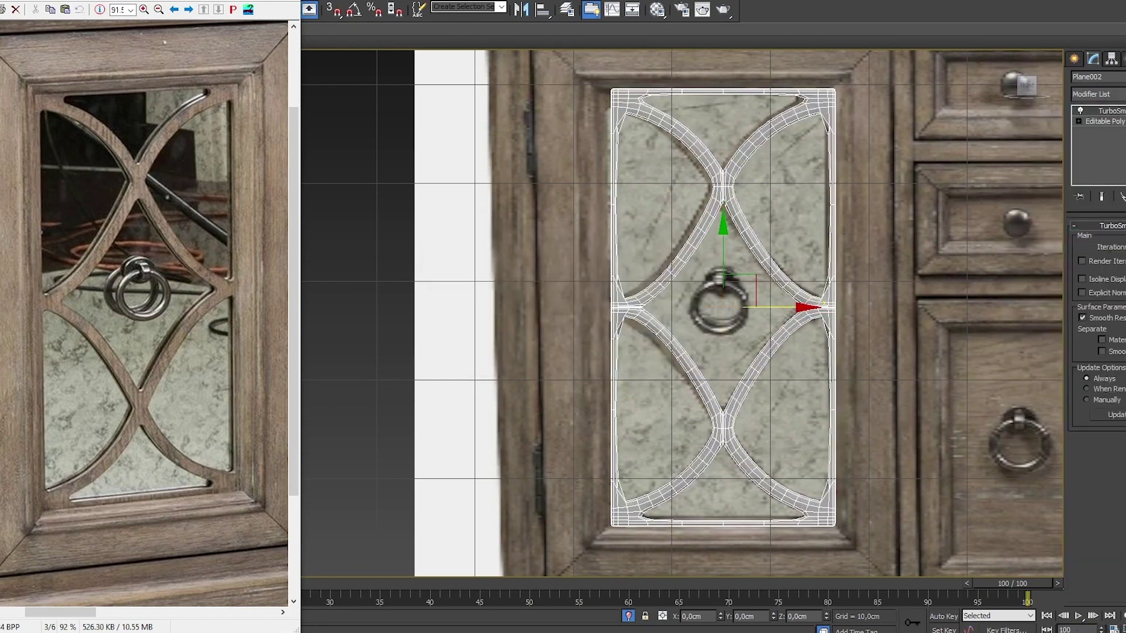
{"action": "left_click", "coordinate": [1102, 120]}
{"action": "key", "text": "2"}
{"action": "middle_click_drag", "start_coordinate": [802, 159], "coordinate": [812, 228]}
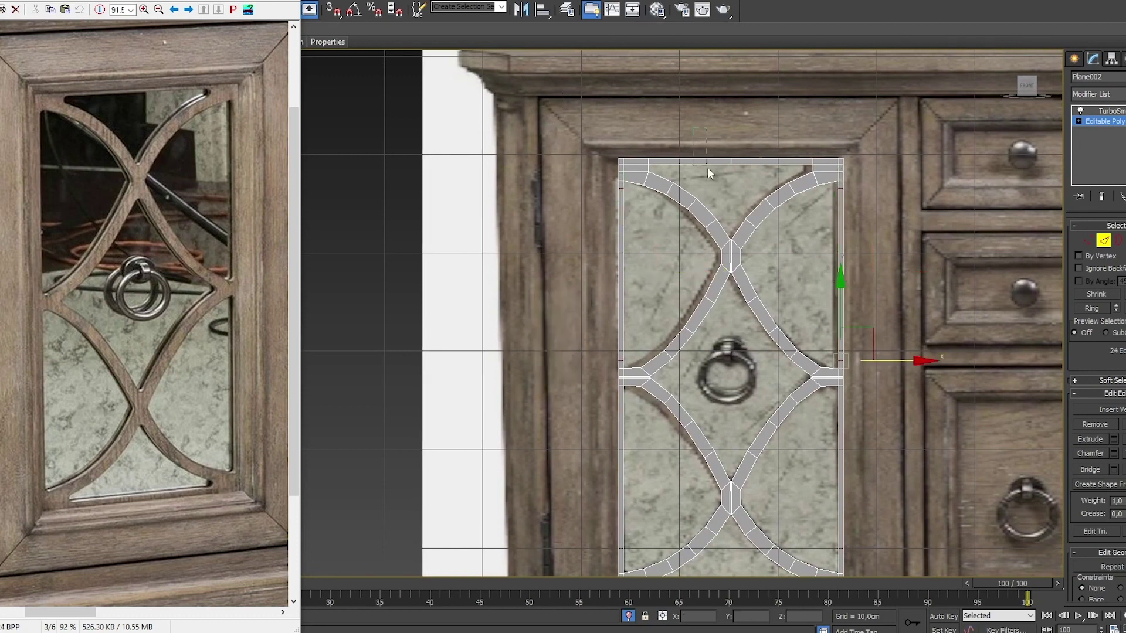
Step: Connect the top and bottom border edges with 2 segments at pinch 90
{"action": "key", "text": "ctrl+shift+e"}
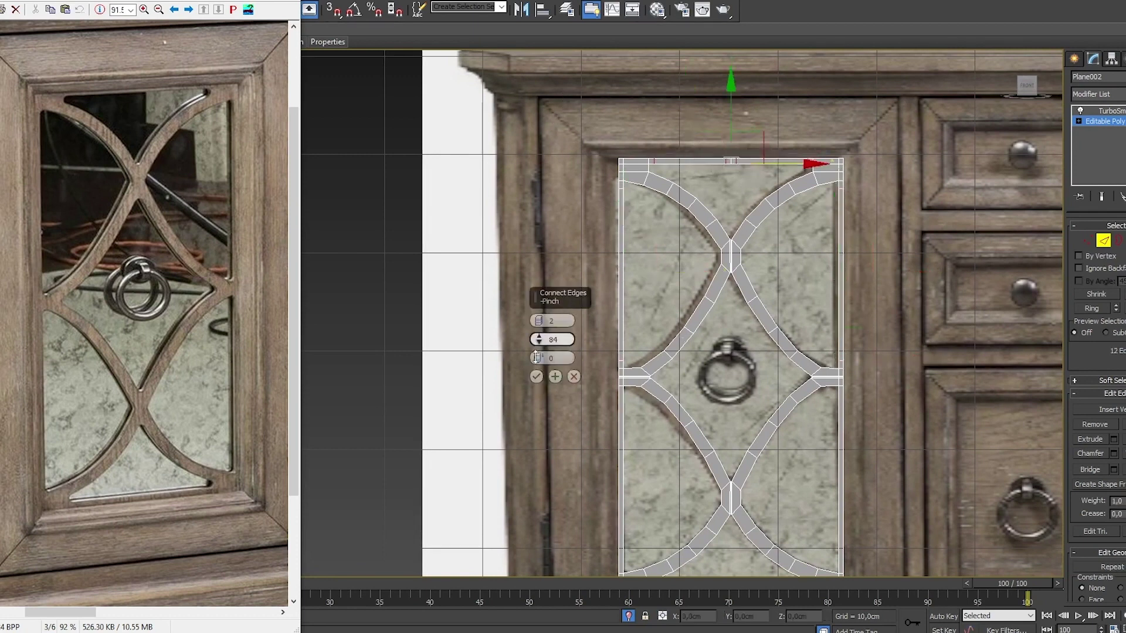
{"action": "left_click", "coordinate": [536, 376]}
{"action": "middle_click_drag", "start_coordinate": [870, 208], "coordinate": [855, 49]}
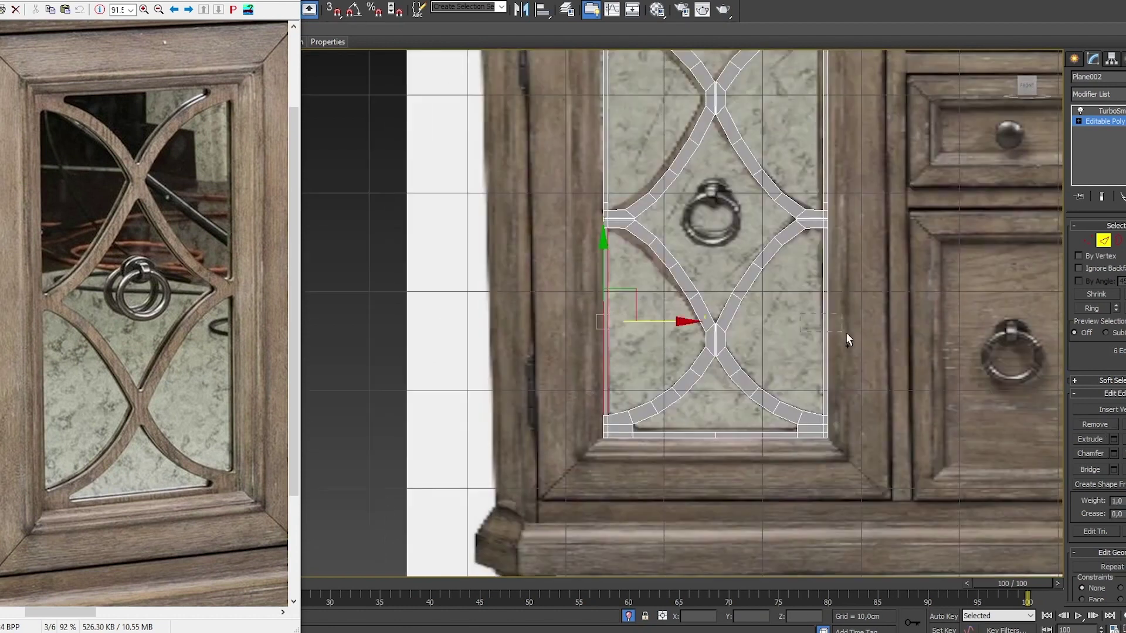
{"action": "left_click", "coordinate": [536, 376]}
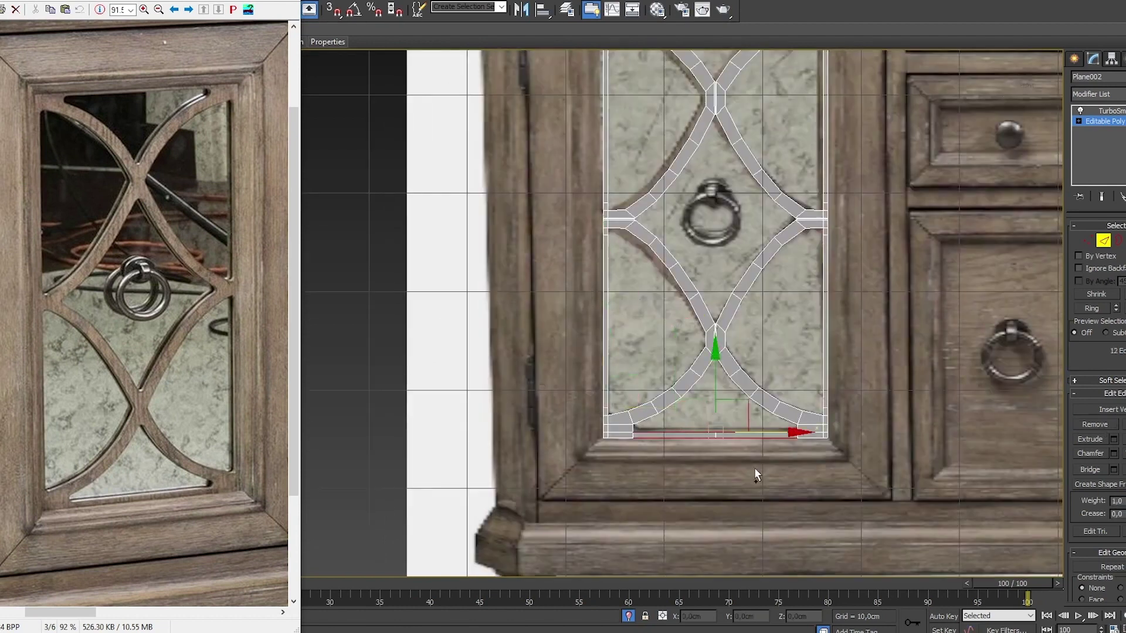
{"action": "key", "text": "ctrl+shift+e"}
{"action": "left_click", "coordinate": [536, 377]}
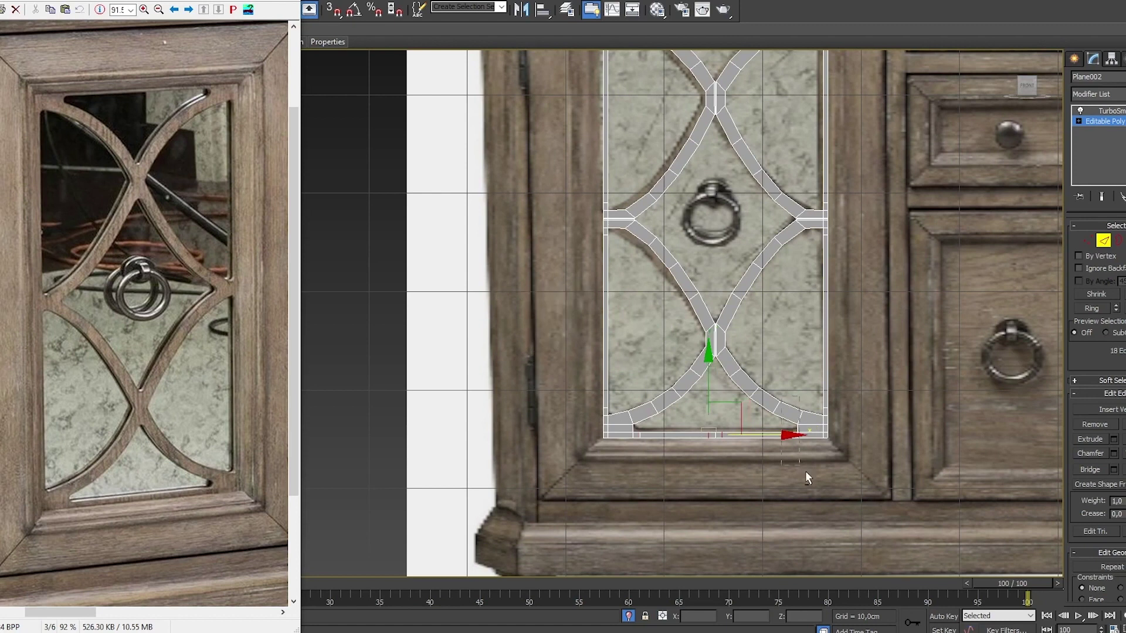
{"action": "scroll", "coordinate": [940, 421], "scroll_direction": "up", "scroll_amount": 2}
{"action": "left_click", "coordinate": [1102, 110]}
{"action": "scroll", "coordinate": [722, 283], "scroll_direction": "up", "scroll_amount": 2}
{"action": "scroll", "coordinate": [722, 284], "scroll_direction": "down", "scroll_amount": 3}
{"action": "scroll", "coordinate": [692, 310], "scroll_direction": "up", "scroll_amount": 3}
{"action": "scroll", "coordinate": [692, 311], "scroll_direction": "up", "scroll_amount": 3}
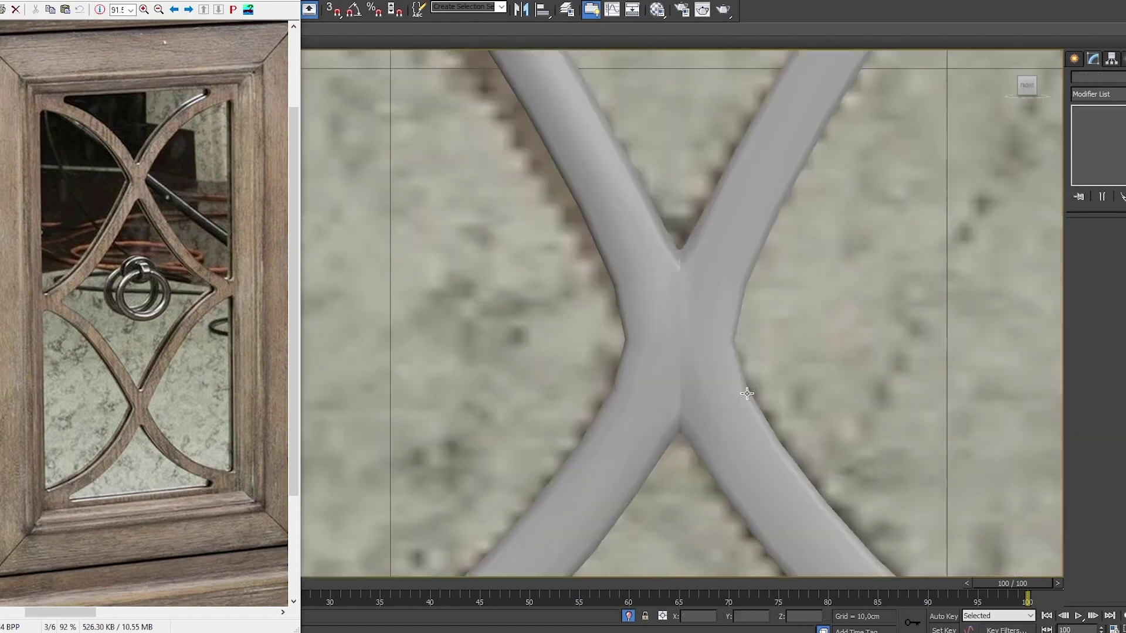
{"action": "left_click", "coordinate": [1104, 121]}
{"action": "scroll", "coordinate": [698, 351], "scroll_direction": "up", "scroll_amount": 1}
{"action": "scroll", "coordinate": [697, 335], "scroll_direction": "up", "scroll_amount": 1}
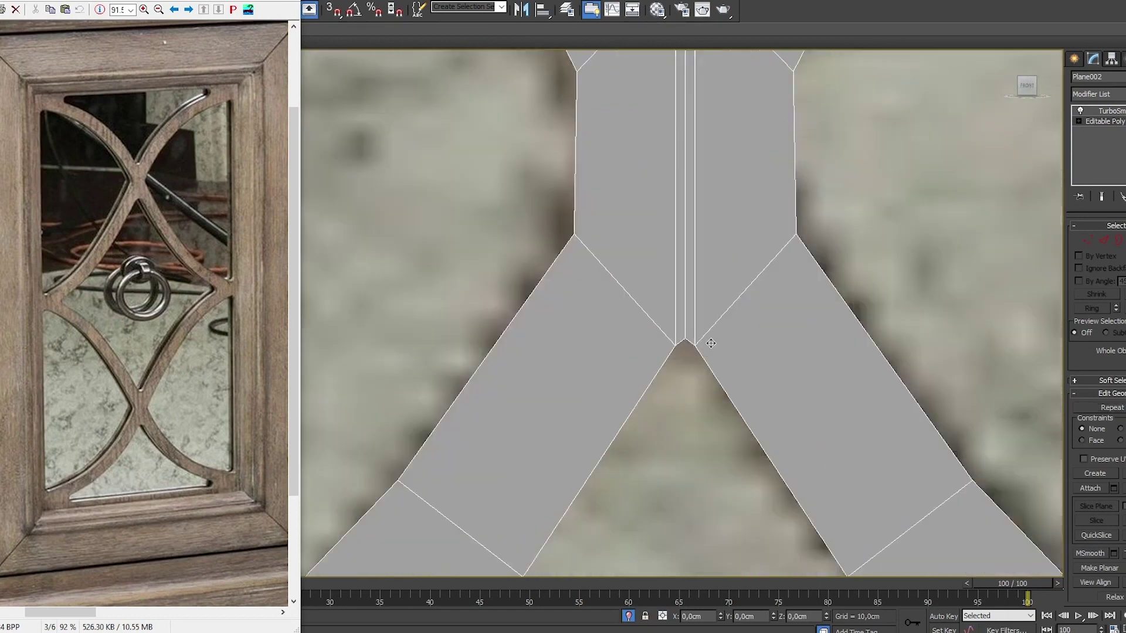
{"action": "middle_click_drag", "start_coordinate": [711, 343], "coordinate": [695, 427]}
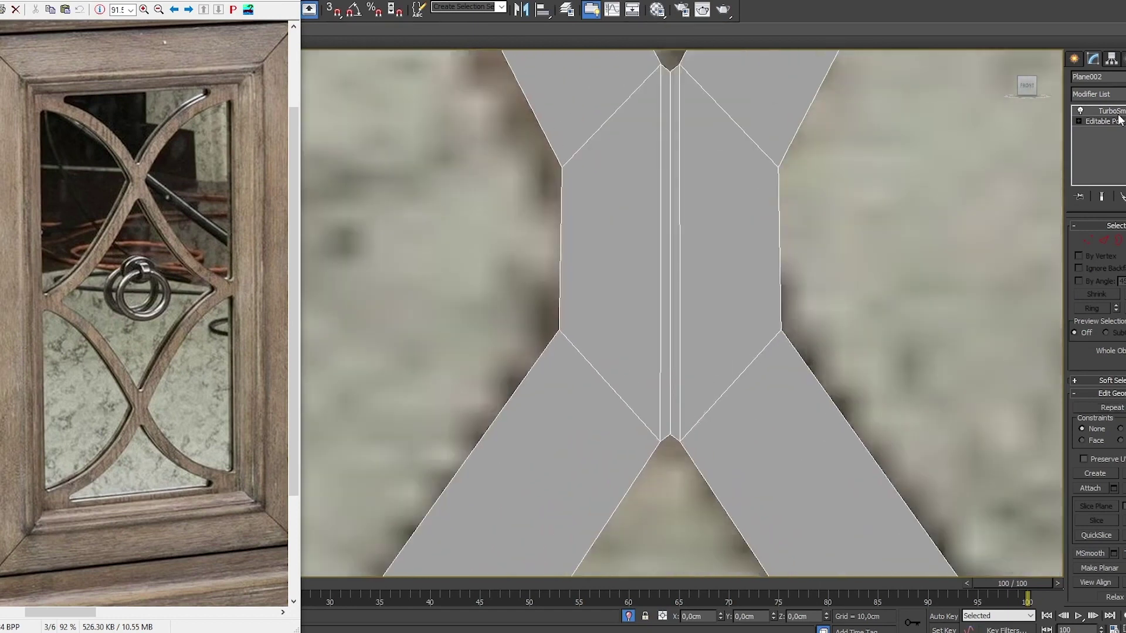
{"action": "scroll", "coordinate": [652, 193], "scroll_direction": "down", "scroll_amount": 3}
{"action": "scroll", "coordinate": [652, 193], "scroll_direction": "up", "scroll_amount": 3}
{"action": "key", "text": "p"}
{"action": "key", "text": "2"}
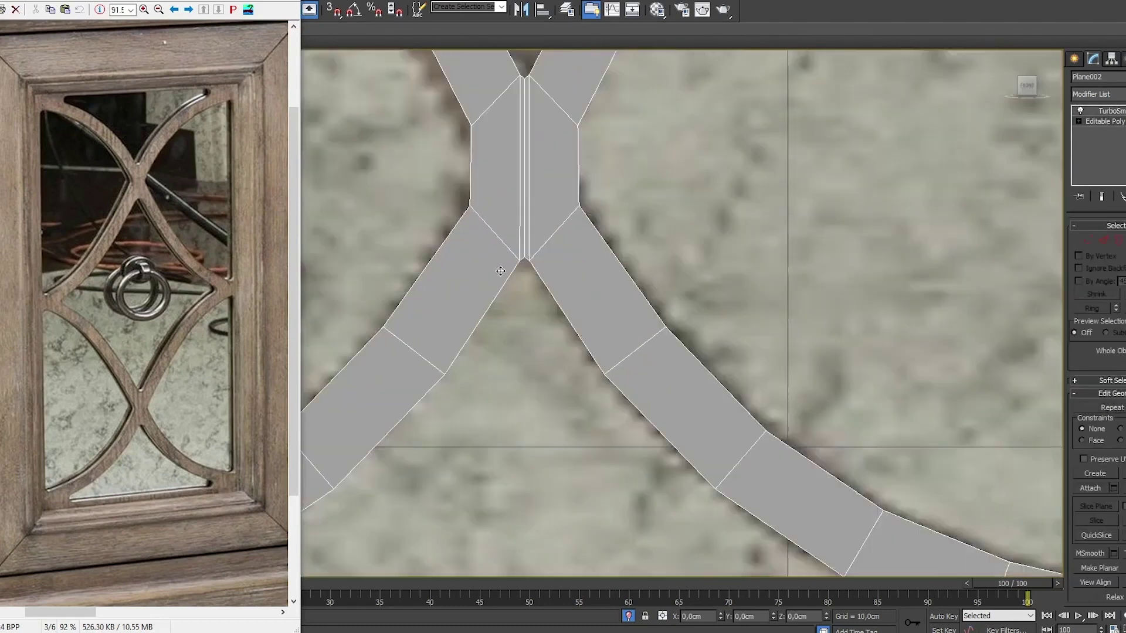
{"action": "scroll", "coordinate": [687, 382], "scroll_direction": "down", "scroll_amount": 2}
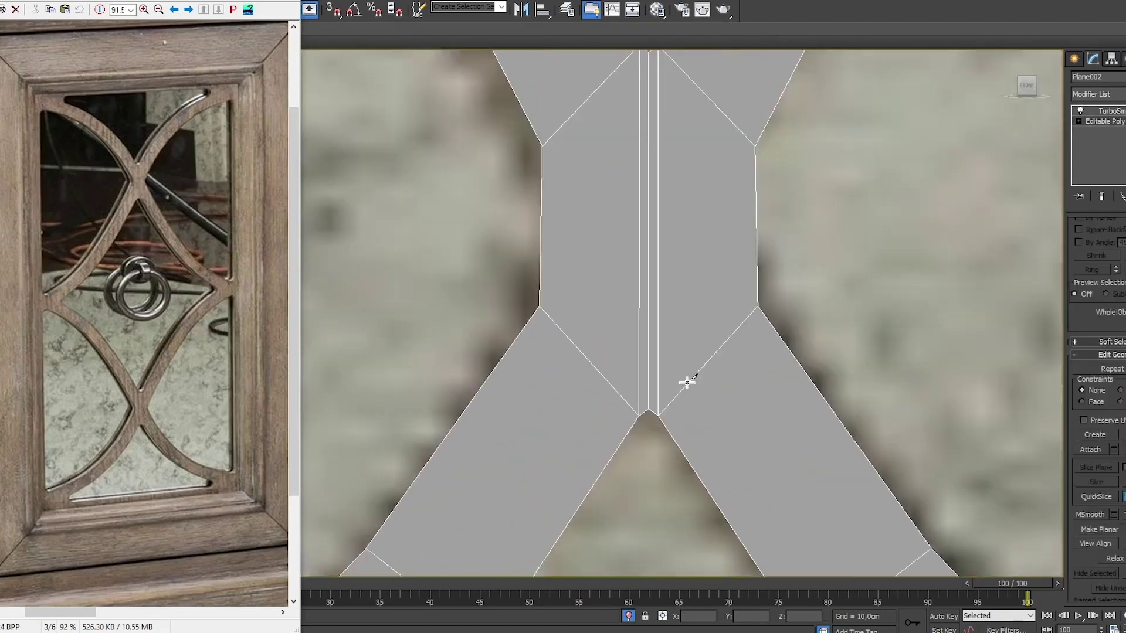
Step: Connect the lattice crossing edges with pinched loops and remove the extra centre edges
{"action": "key", "text": "2"}
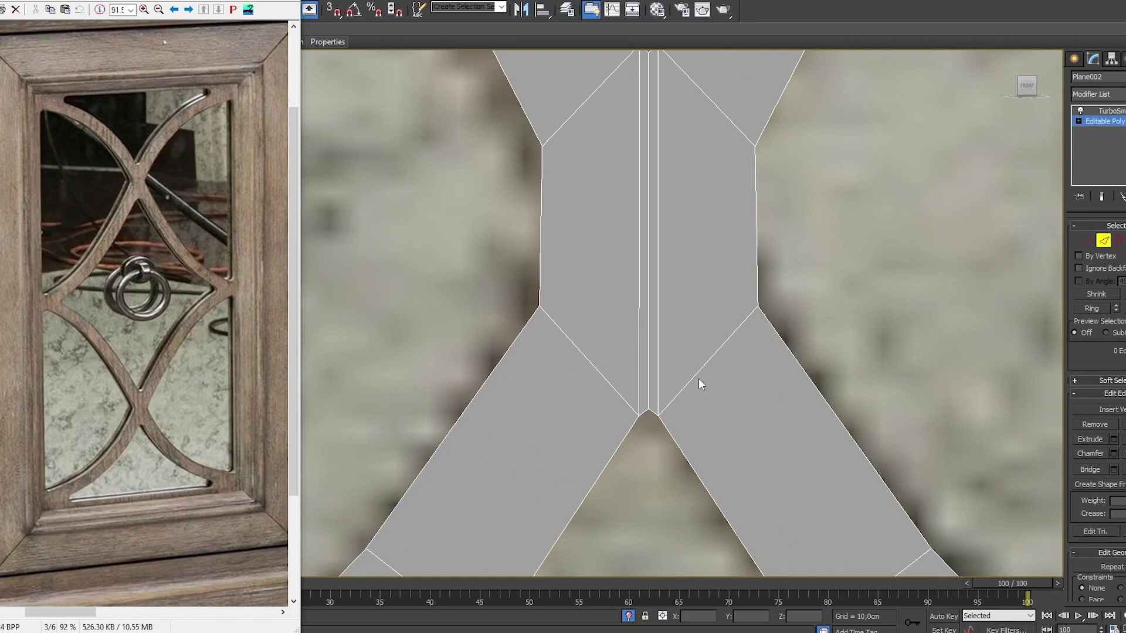
{"action": "key", "text": "ctrl+shift+e"}
{"action": "left_click_drag", "start_coordinate": [538, 339], "coordinate": [521, 438]}
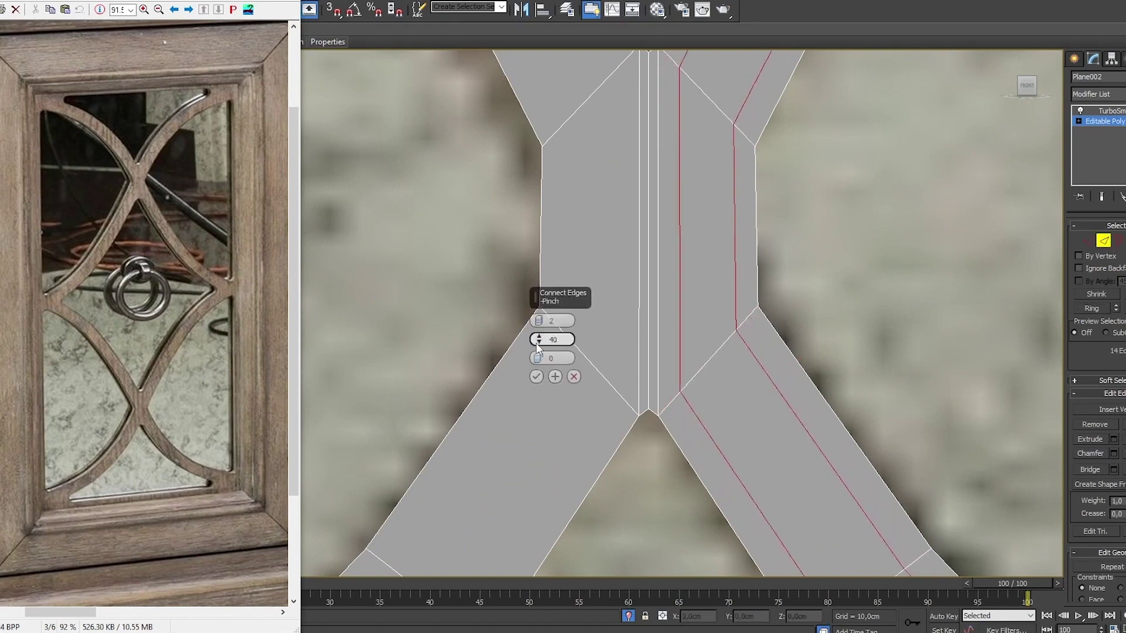
{"action": "key", "text": "ctrl+shift+e"}
{"action": "left_click", "coordinate": [535, 373]}
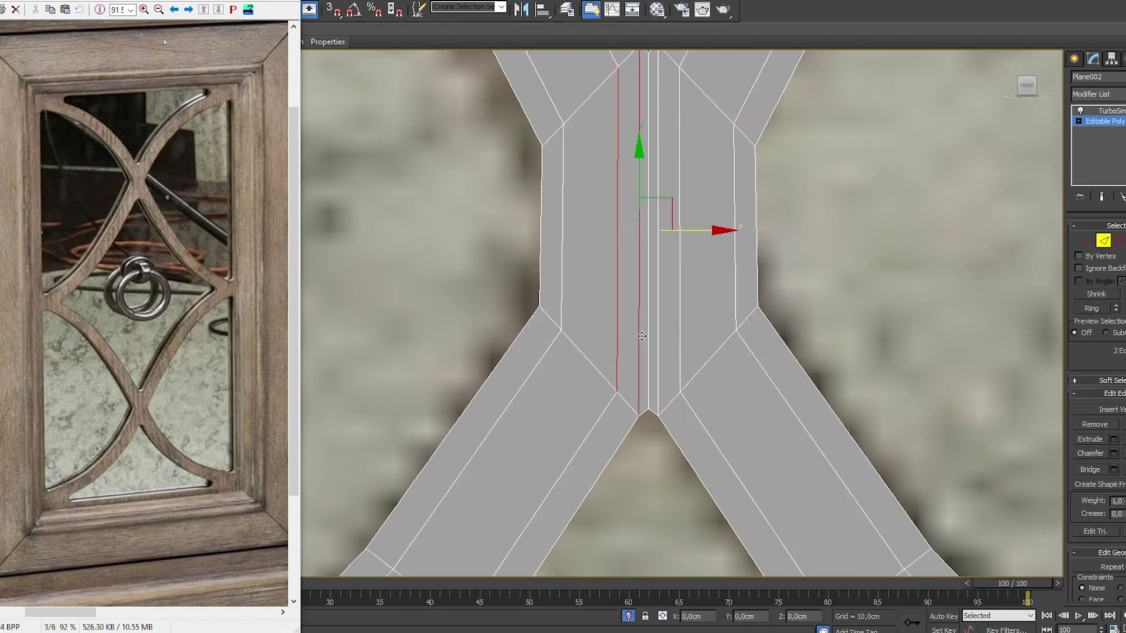
{"action": "left_click", "coordinate": [1095, 424]}
{"action": "scroll", "coordinate": [1095, 424], "scroll_direction": "down", "scroll_amount": 3}
Step: Join the top and bottom centre vertices, add a connecting edge, and remove two horizontal edges
{"action": "key", "text": "1"}
{"action": "middle_click_drag", "start_coordinate": [673, 69], "coordinate": [667, 122]}
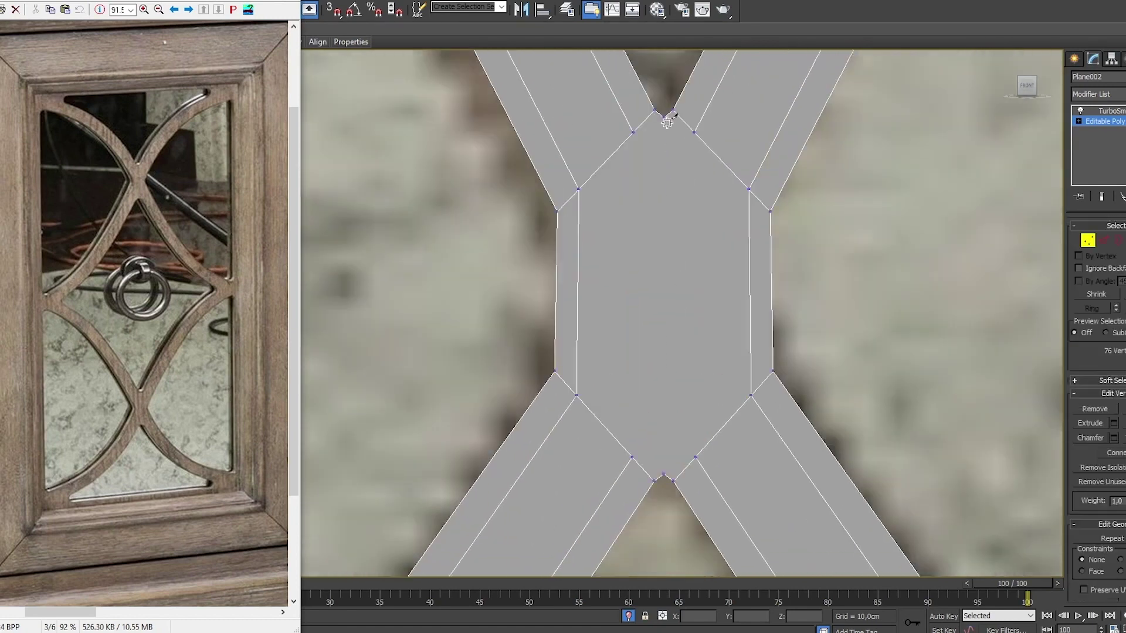
{"action": "left_click", "coordinate": [665, 472], "text": "ctrl"}
{"action": "key", "text": "ctrl+shift+e"}
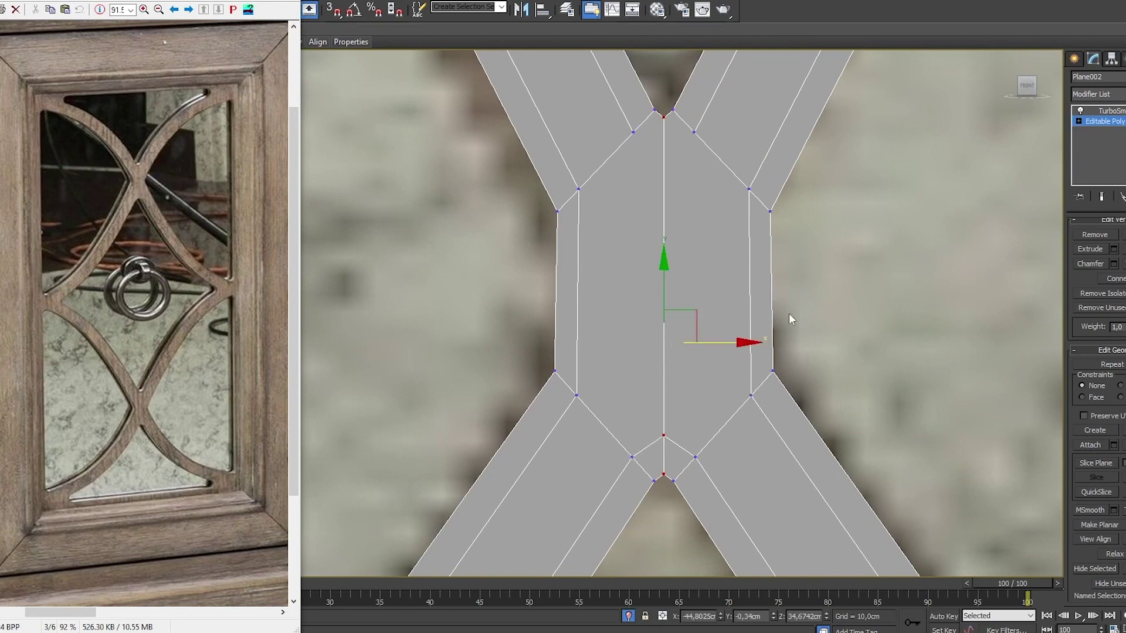
{"action": "key", "text": "2"}
{"action": "key", "text": "ctrl+shift+e"}
{"action": "left_click", "coordinate": [535, 377]}
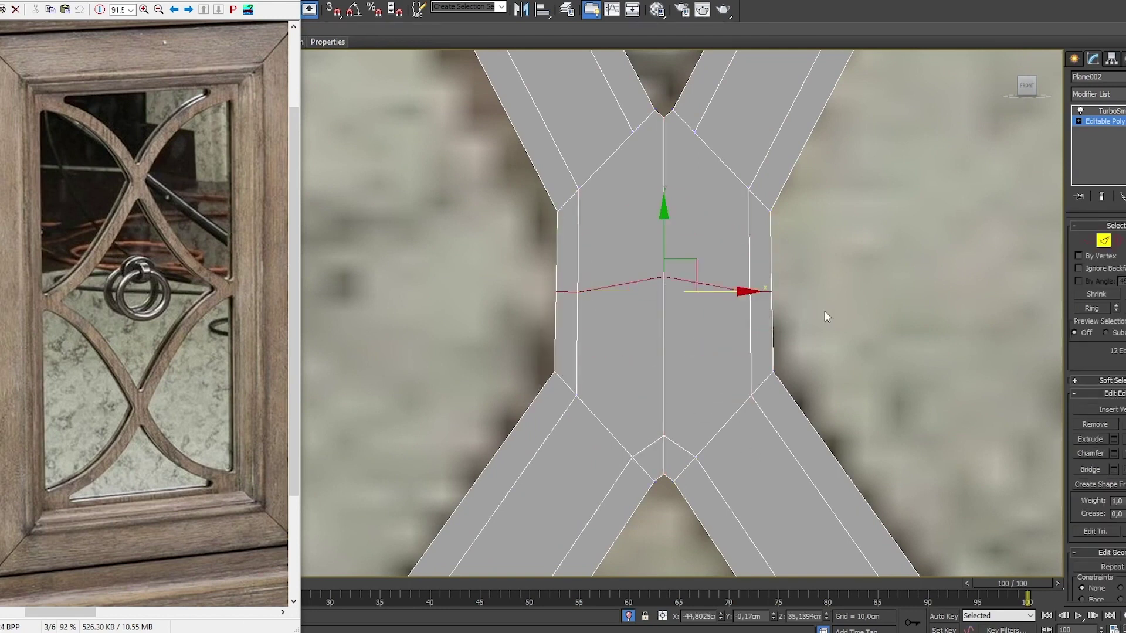
{"action": "scroll", "coordinate": [825, 311], "scroll_direction": "down", "scroll_amount": 3}
{"action": "scroll", "coordinate": [783, 353], "scroll_direction": "up", "scroll_amount": 4}
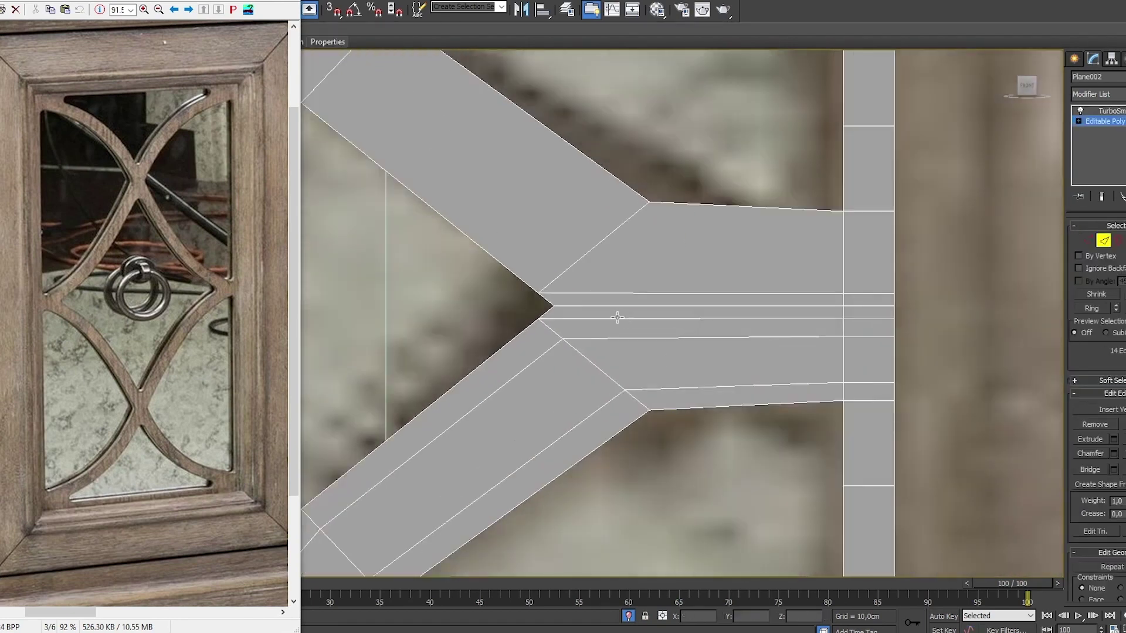
{"action": "left_click", "coordinate": [1092, 424]}
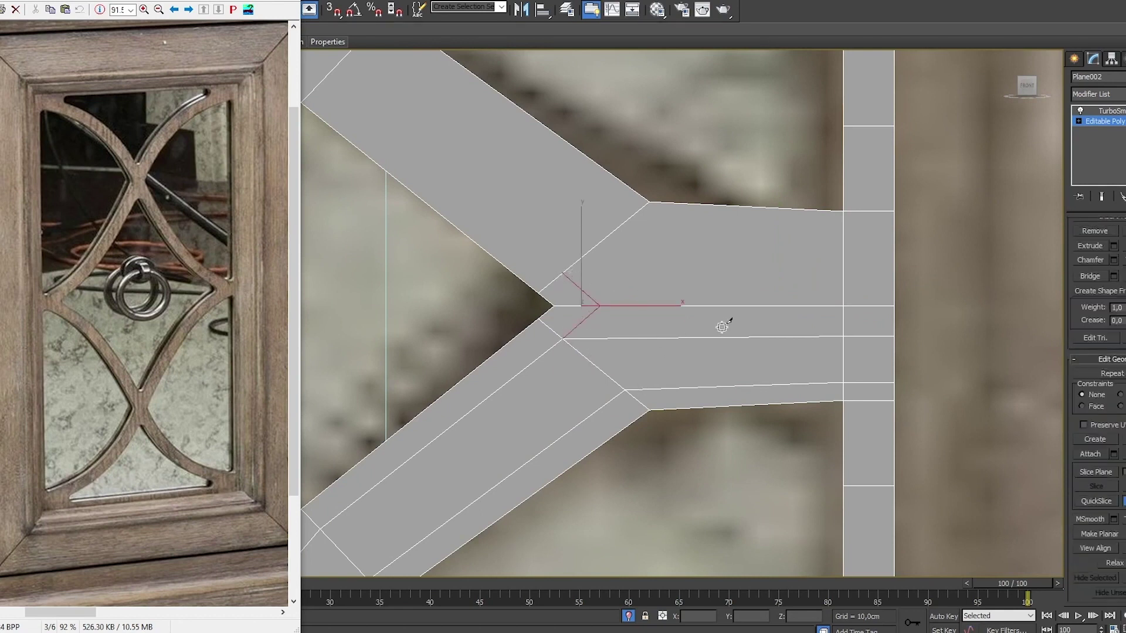
Step: Select a horizontal edge at the side junction and show the smoothed end result
{"action": "middle_click_drag", "start_coordinate": [721, 327], "coordinate": [765, 337]}
{"action": "left_click", "coordinate": [766, 348]}
{"action": "scroll", "coordinate": [736, 290], "scroll_direction": "down", "scroll_amount": 3}
{"action": "scroll", "coordinate": [741, 352], "scroll_direction": "down", "scroll_amount": 3}
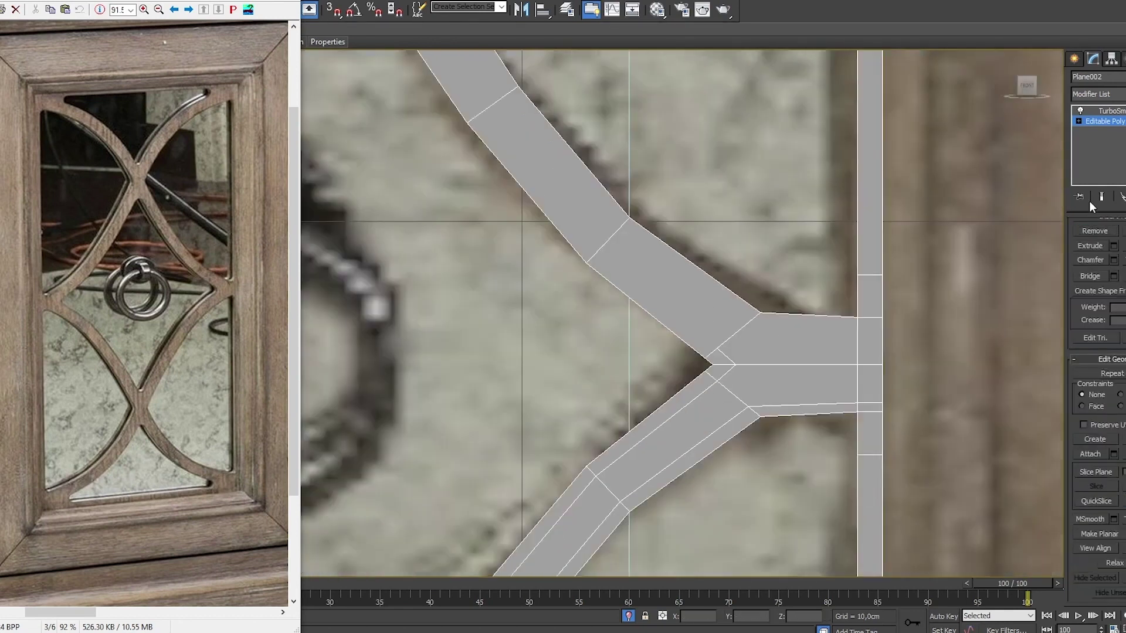
{"action": "left_click", "coordinate": [1100, 197]}
Step: Add two Symmetry modifiers to the lattice, each with Flip enabled
{"action": "left_click", "coordinate": [1097, 94]}
{"action": "left_click", "coordinate": [1110, 412]}
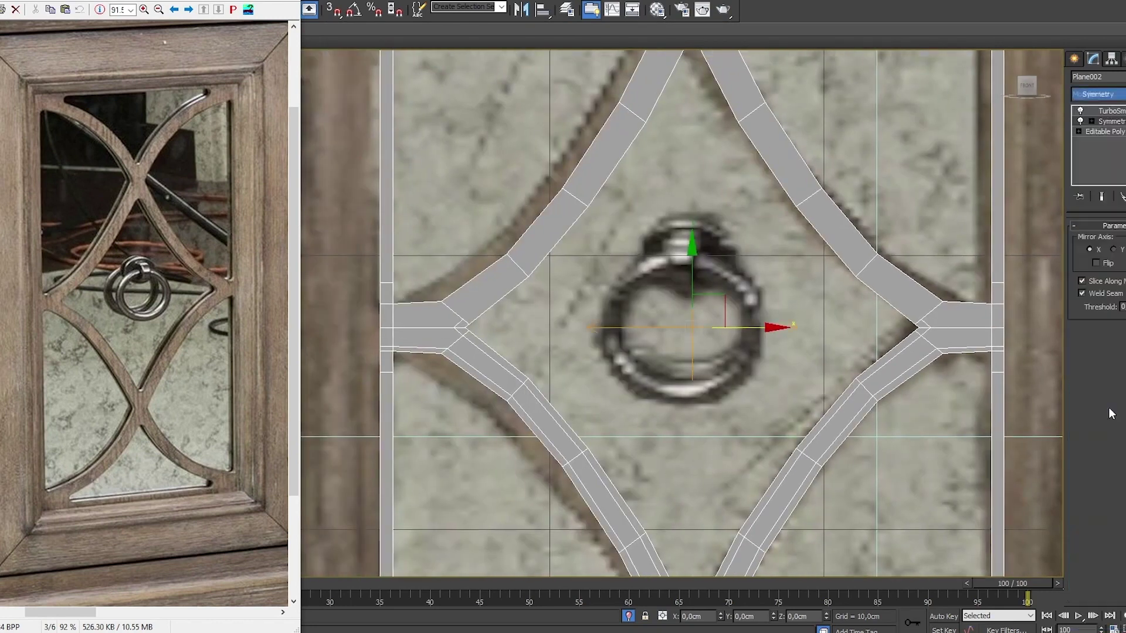
{"action": "left_click", "coordinate": [1097, 263]}
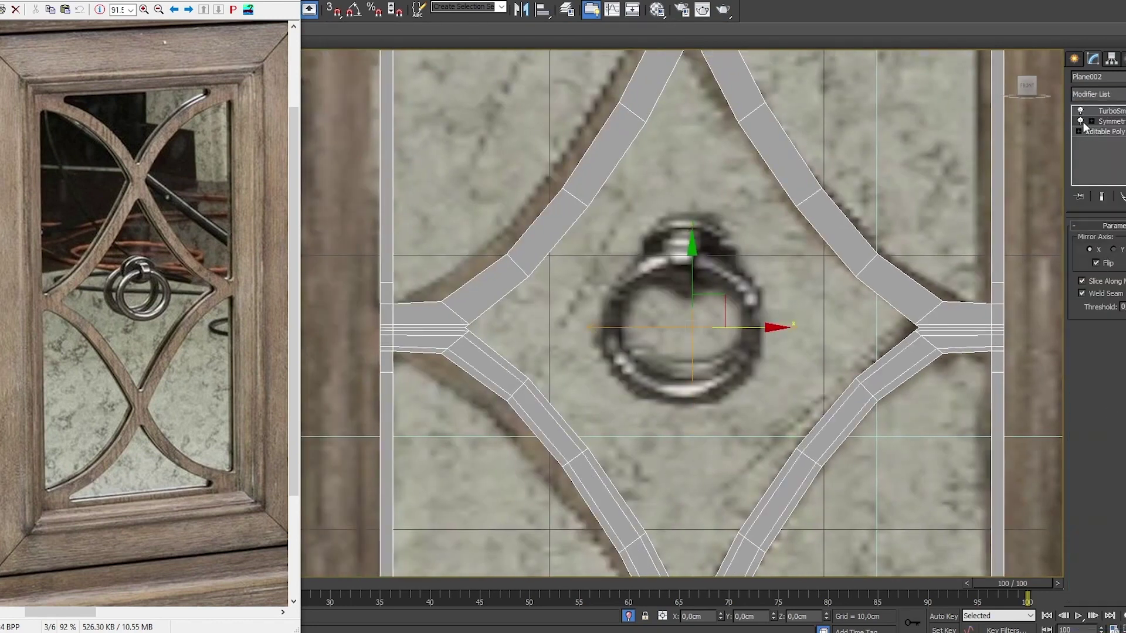
{"action": "left_click", "coordinate": [1109, 97]}
{"action": "left_click", "coordinate": [1109, 409]}
{"action": "left_click", "coordinate": [1096, 263]}
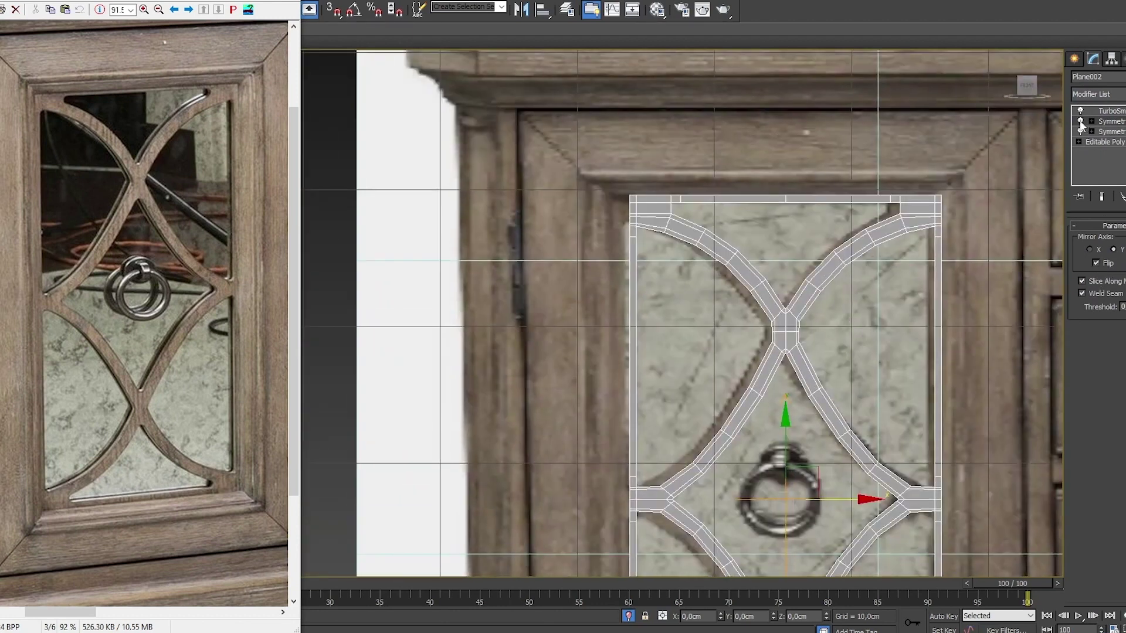
Step: Collapse the modifier stack into the editable mesh
{"action": "right_click", "coordinate": [1082, 123]}
{"action": "left_click", "coordinate": [1038, 217]}
{"action": "left_click", "coordinate": [645, 366]}
{"action": "scroll", "coordinate": [762, 293], "scroll_direction": "up", "scroll_amount": 5}
Step: Select Plane002 and reshape the vertices at its bottom corner where it meets the frame
{"action": "middle_click_drag", "start_coordinate": [762, 293], "coordinate": [854, 135]}
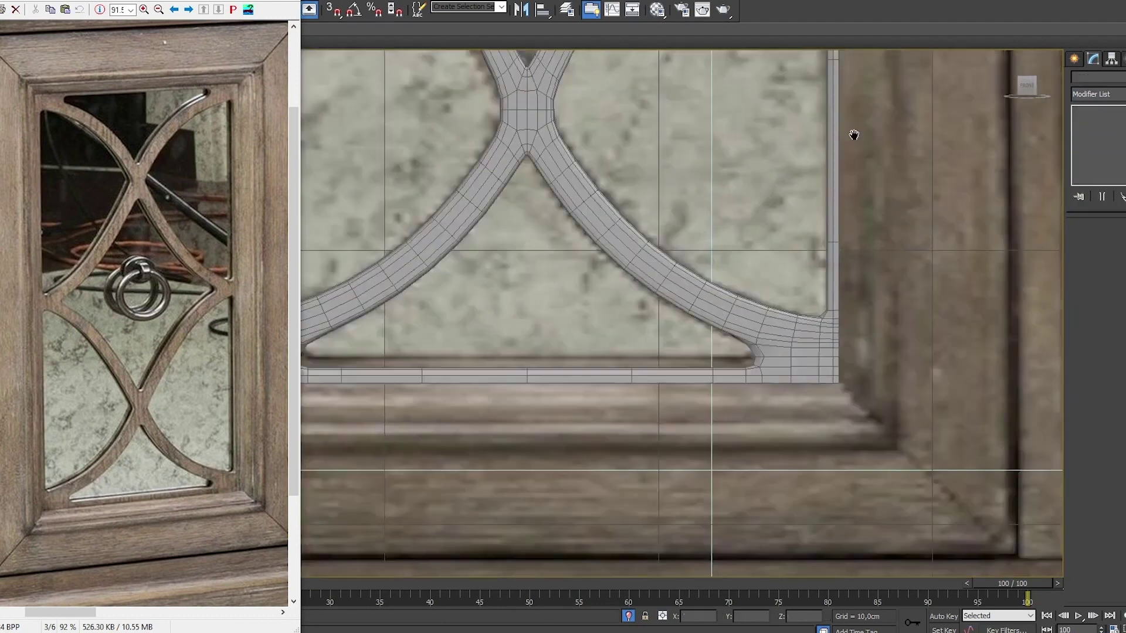
{"action": "left_click", "coordinate": [726, 365]}
{"action": "scroll", "coordinate": [726, 365], "scroll_direction": "up", "scroll_amount": 6}
{"action": "middle_click_drag", "start_coordinate": [663, 407], "coordinate": [663, 288]}
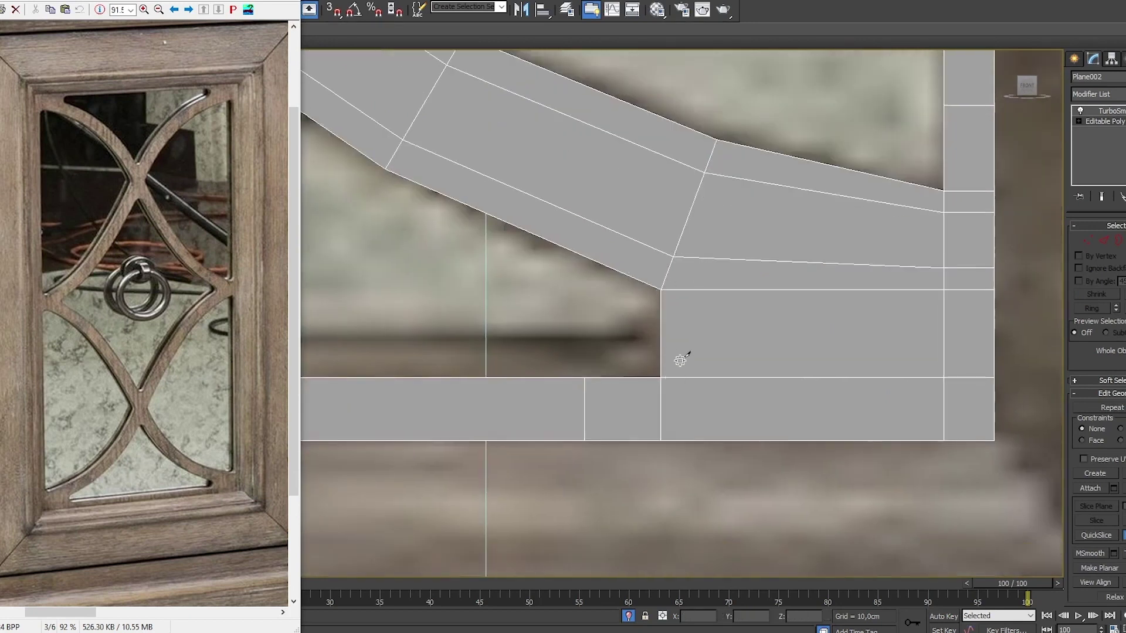
{"action": "scroll", "coordinate": [844, 266], "scroll_direction": "down", "scroll_amount": 3}
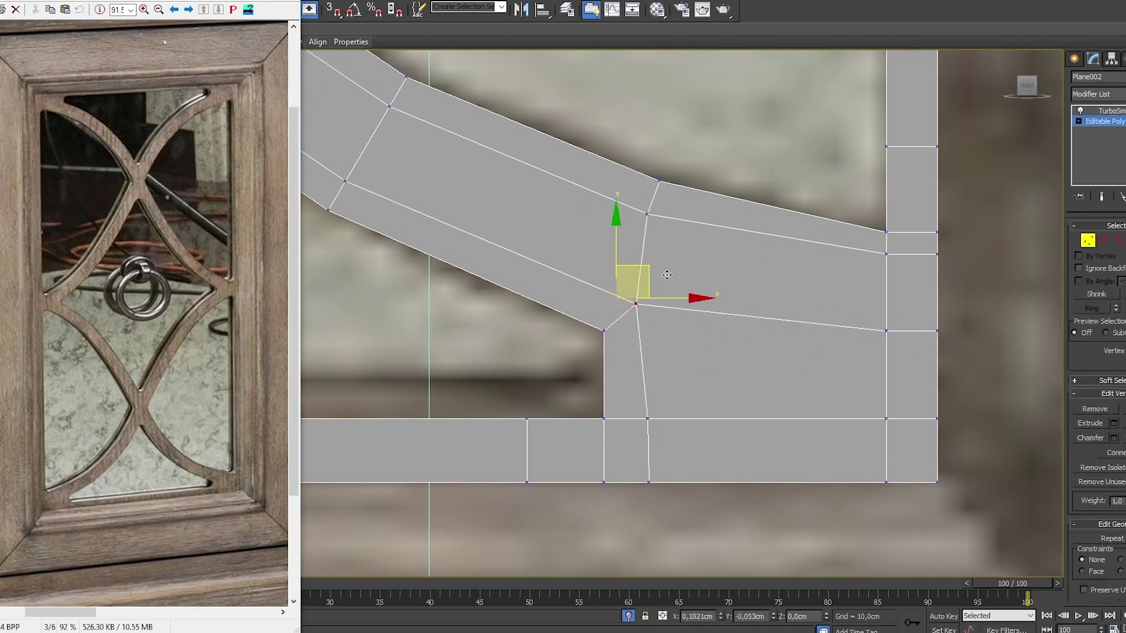
{"action": "left_click", "coordinate": [1088, 240]}
{"action": "middle_click_drag", "start_coordinate": [568, 374], "coordinate": [656, 410]}
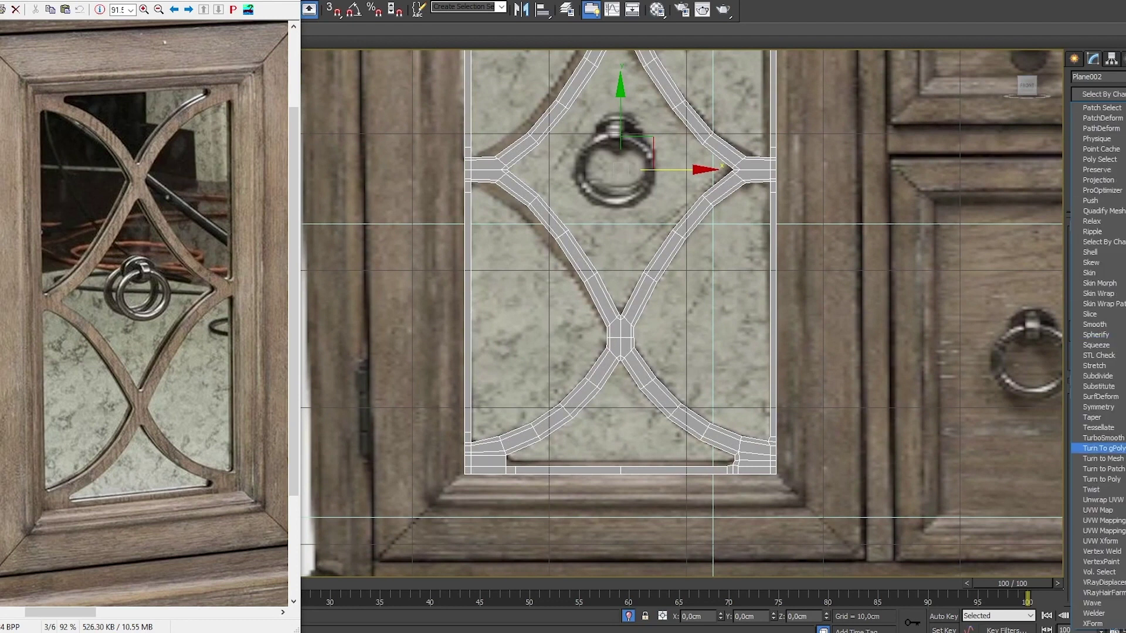
{"action": "left_click", "coordinate": [1098, 407]}
{"action": "left_click", "coordinate": [1091, 94]}
Step: Add a Symmetry modifier to the insert and collapse the stack into Editable Poly
{"action": "left_click", "coordinate": [1098, 404]}
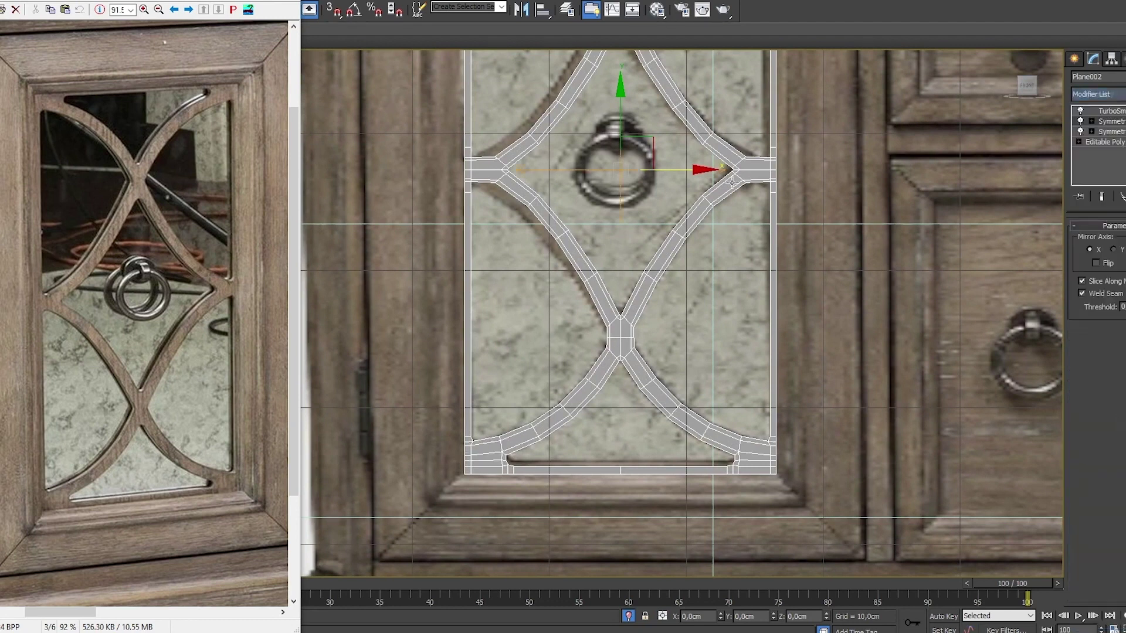
{"action": "right_click", "coordinate": [1116, 124]}
{"action": "left_click", "coordinate": [1100, 231]}
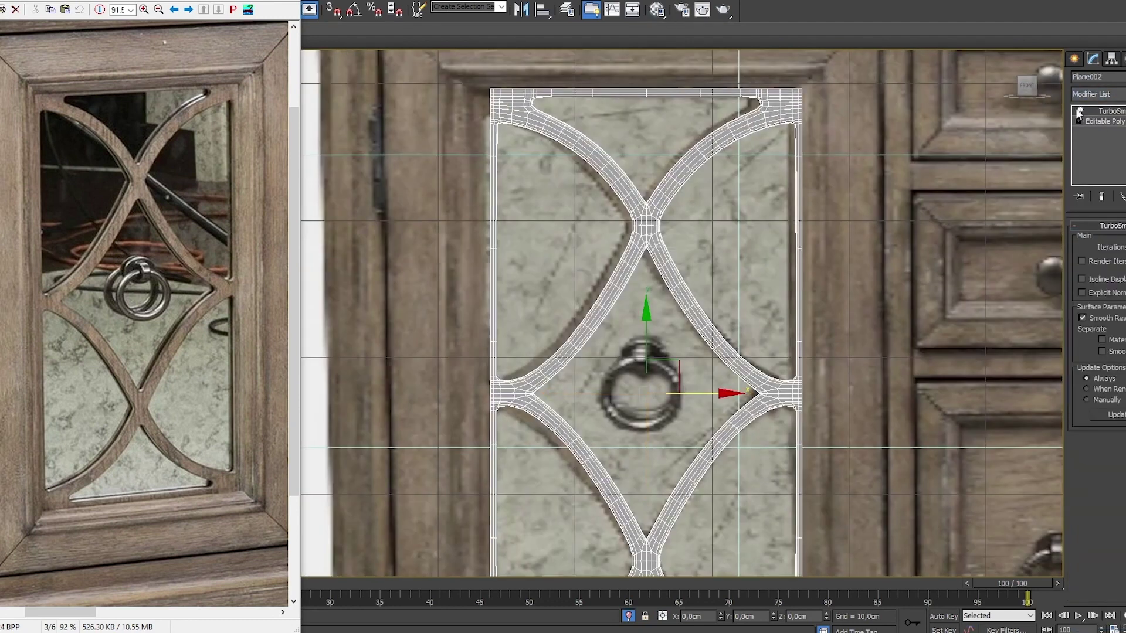
{"action": "scroll", "coordinate": [786, 306], "scroll_direction": "up", "scroll_amount": 3}
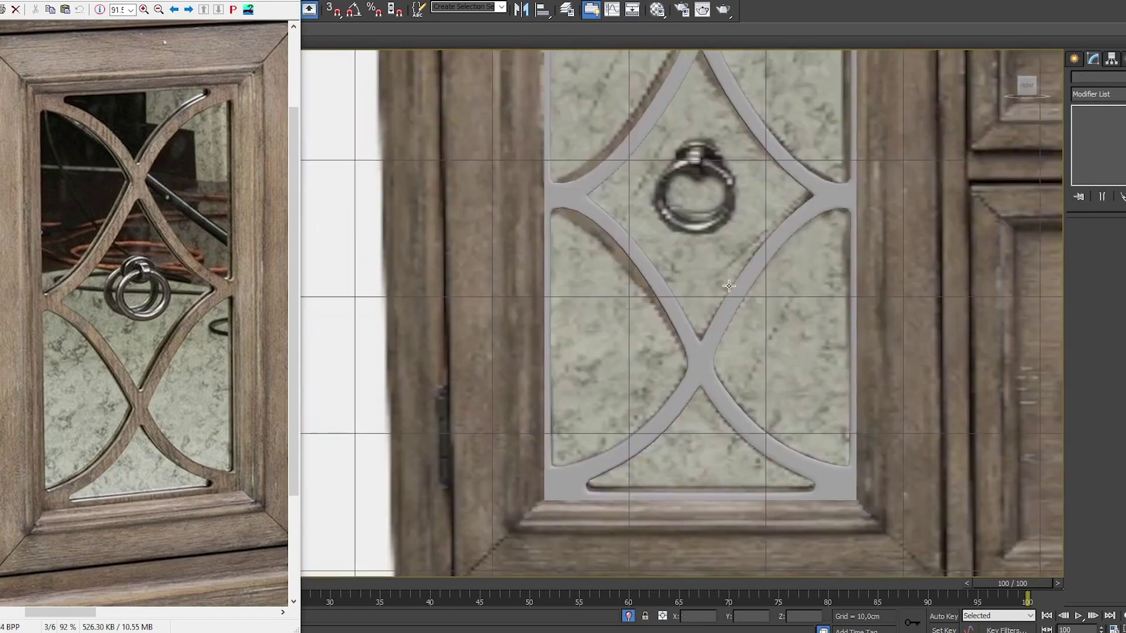
Step: Orbit around the insert in the cabinet door frame and set the Front view to Shaded
{"action": "middle_click_drag", "start_coordinate": [748, 208], "coordinate": [735, 325]}
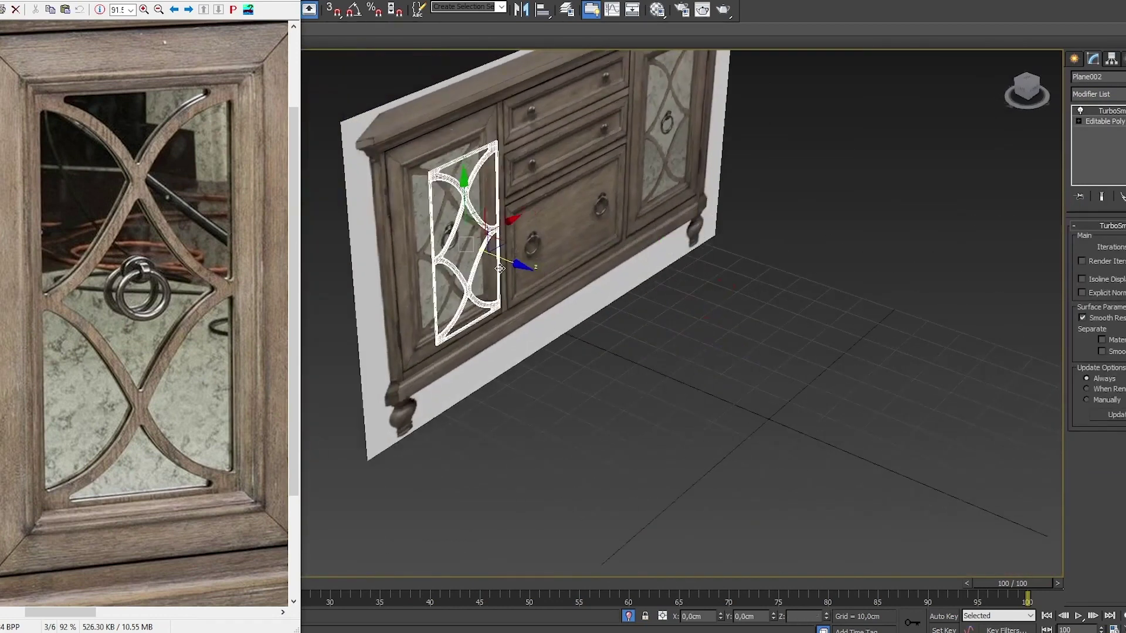
{"action": "scroll", "coordinate": [500, 268], "scroll_direction": "up", "scroll_amount": 5}
{"action": "middle_click_drag", "start_coordinate": [586, 411], "coordinate": [616, 502], "text": "alt"}
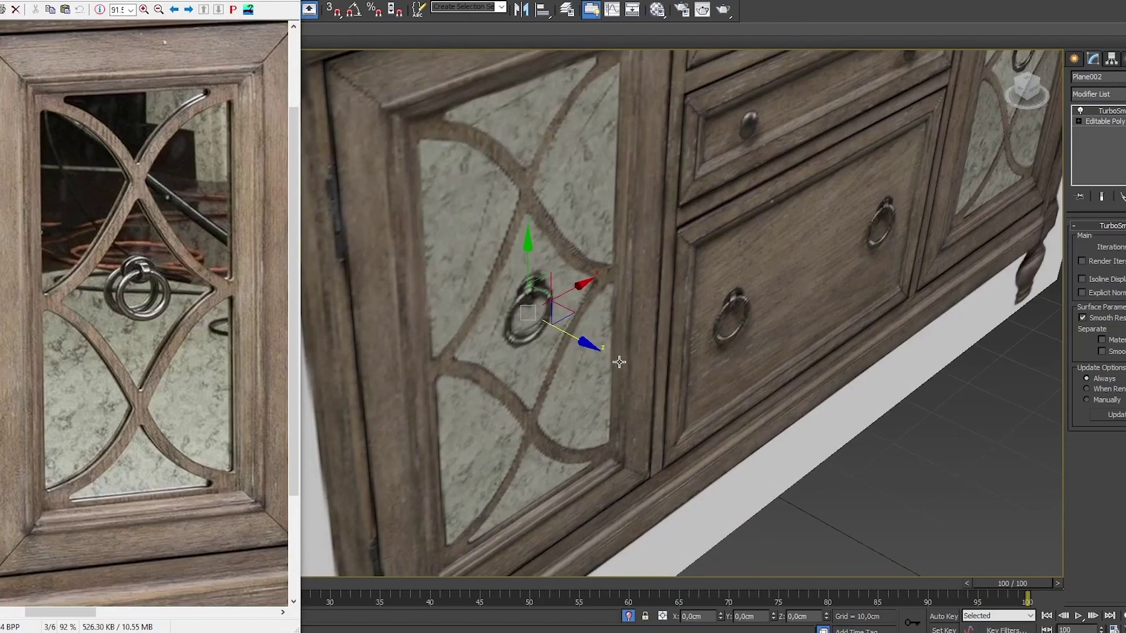
{"action": "right_click", "coordinate": [600, 298]}
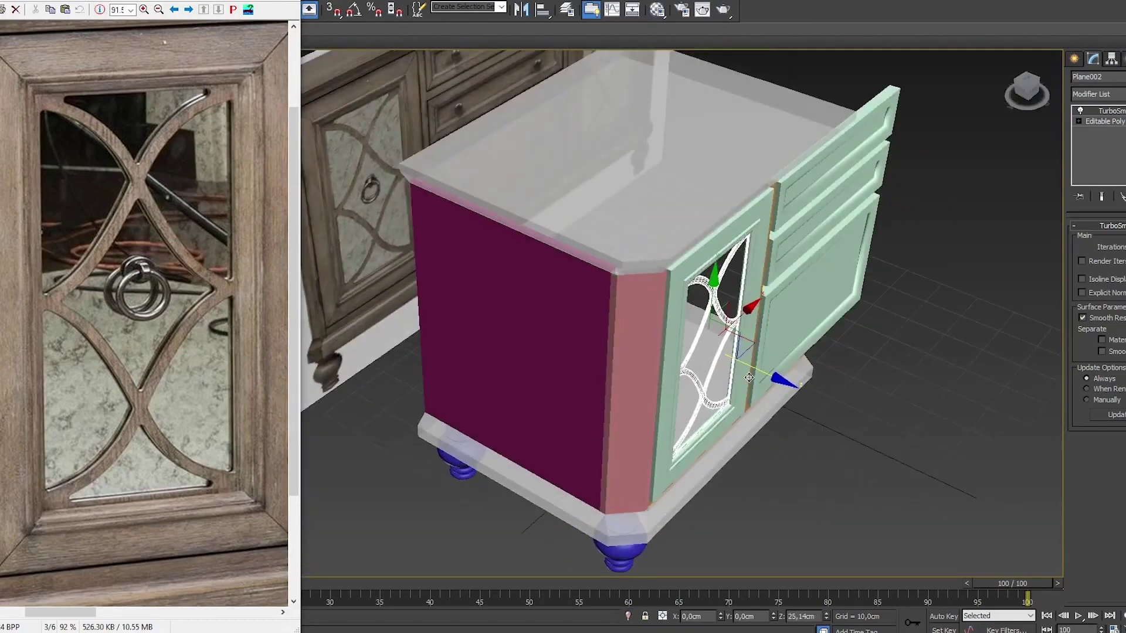
{"action": "scroll", "coordinate": [749, 378], "scroll_direction": "up", "scroll_amount": 5}
{"action": "middle_click_drag", "start_coordinate": [749, 378], "coordinate": [551, 329], "text": "alt"}
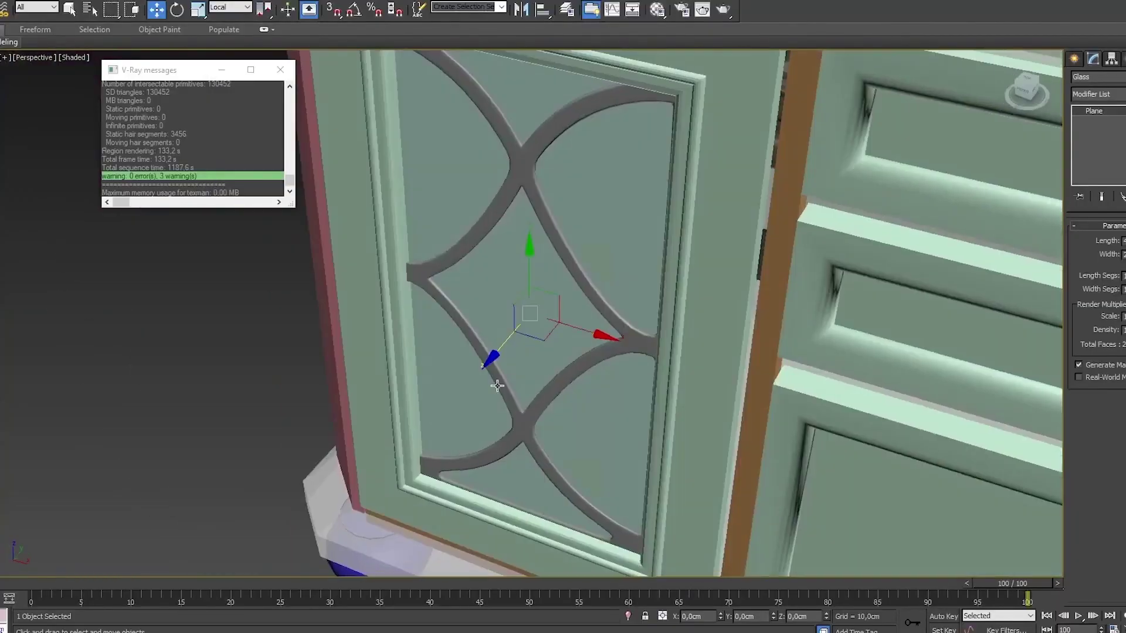
{"action": "key", "text": "alt+a"}
{"action": "key", "text": "F3"}
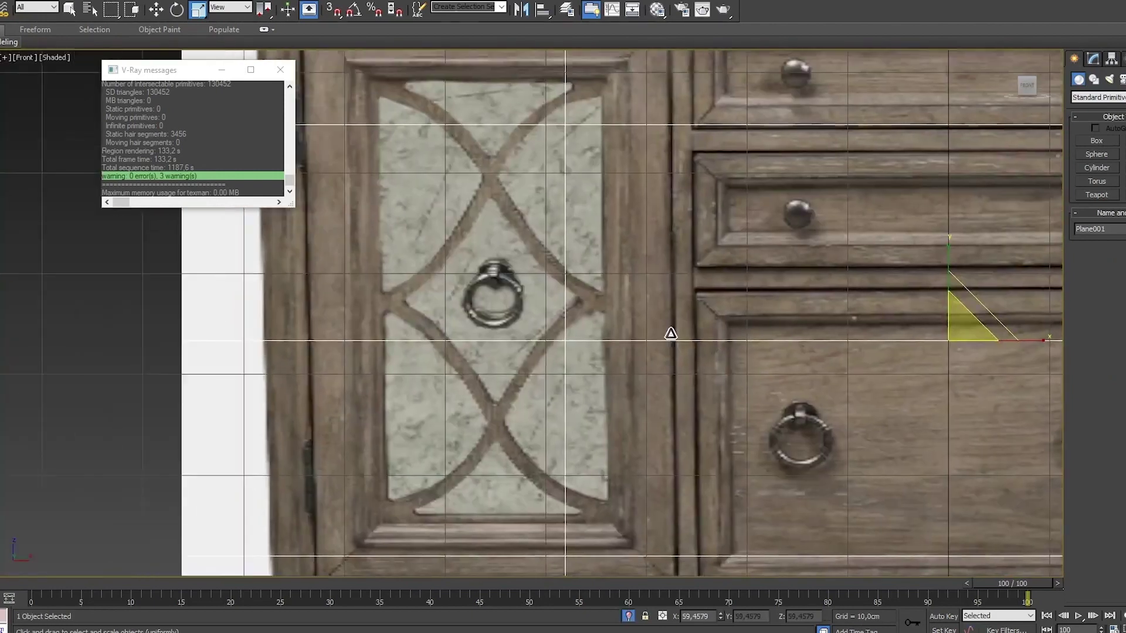
Step: Create a cylinder beside the ring handle with the cabinet-door reference photo shown
{"action": "left_click", "coordinate": [1106, 169]}
{"action": "scroll", "coordinate": [704, 381], "scroll_direction": "up", "scroll_amount": 5}
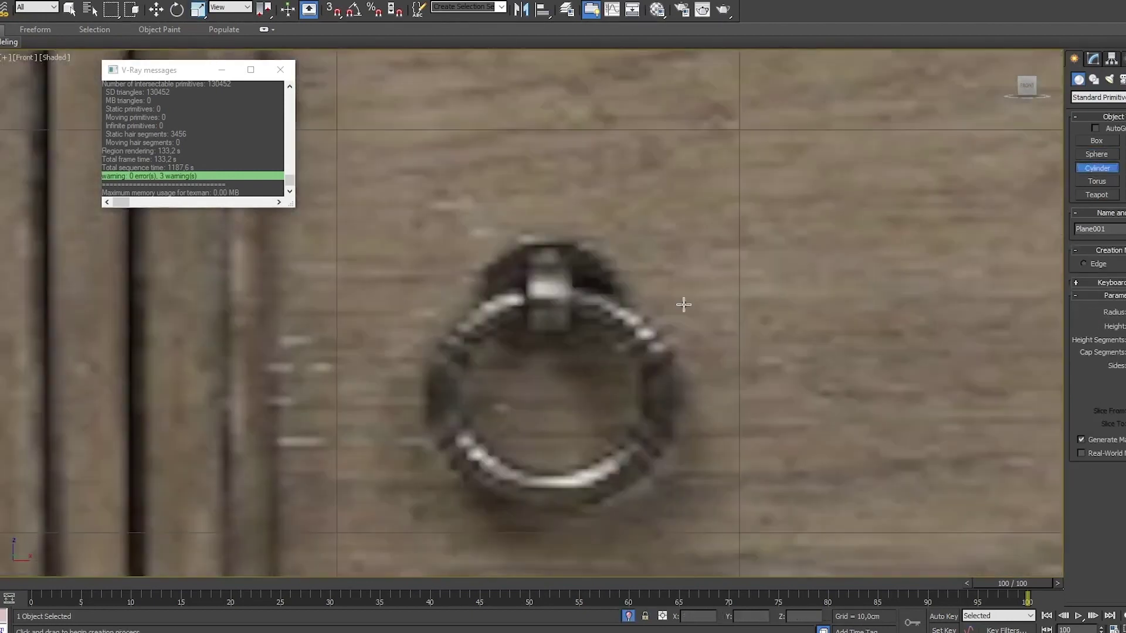
{"action": "left_click_drag", "start_coordinate": [751, 305], "coordinate": [800, 346]}
{"action": "left_click", "coordinate": [800, 345]}
{"action": "key", "text": "w"}
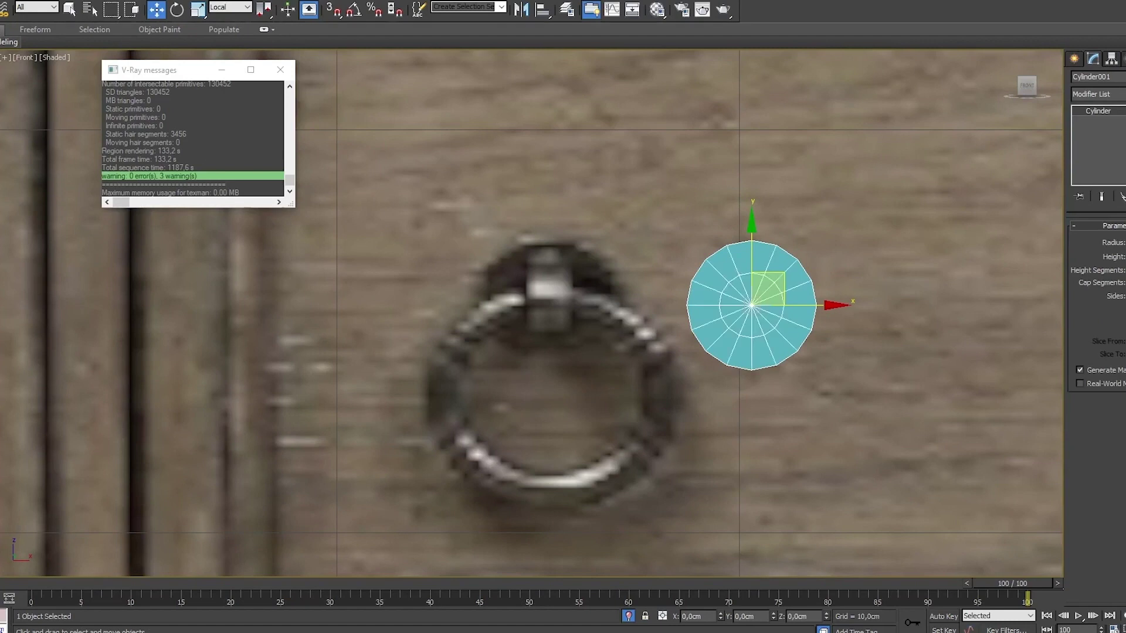
{"action": "left_click", "coordinate": [246, 630]}
Step: Convert the cylinder to Editable Poly and scale it to 185% wide into an oval
{"action": "right_click", "coordinate": [868, 307]}
{"action": "left_click", "coordinate": [884, 405]}
{"action": "key", "text": "r"}
{"action": "left_click_drag", "start_coordinate": [850, 306], "coordinate": [886, 309]}
{"action": "scroll", "coordinate": [99, 223], "scroll_direction": "up", "scroll_amount": 3}
Step: Rotate a copy of the oval element into a crossing disc using angle snap
{"action": "right_click", "coordinate": [776, 227]}
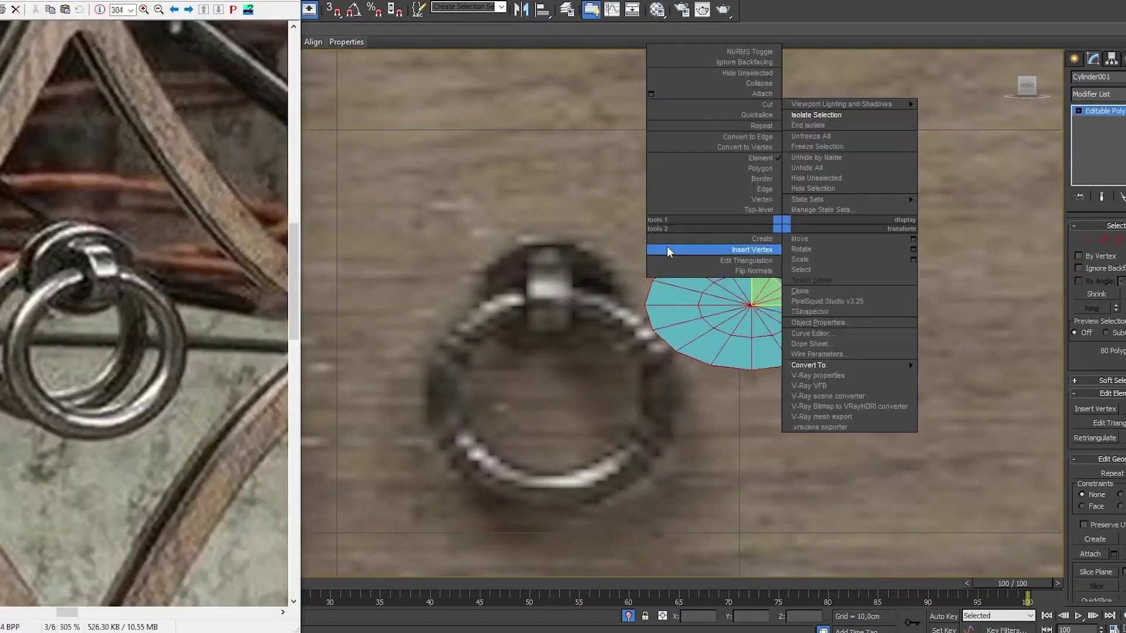
{"action": "left_click", "coordinate": [667, 246]}
{"action": "middle_click_drag", "start_coordinate": [666, 246], "coordinate": [642, 289], "text": "alt"}
{"action": "left_click_drag", "start_coordinate": [641, 290], "coordinate": [608, 290], "text": "shift"}
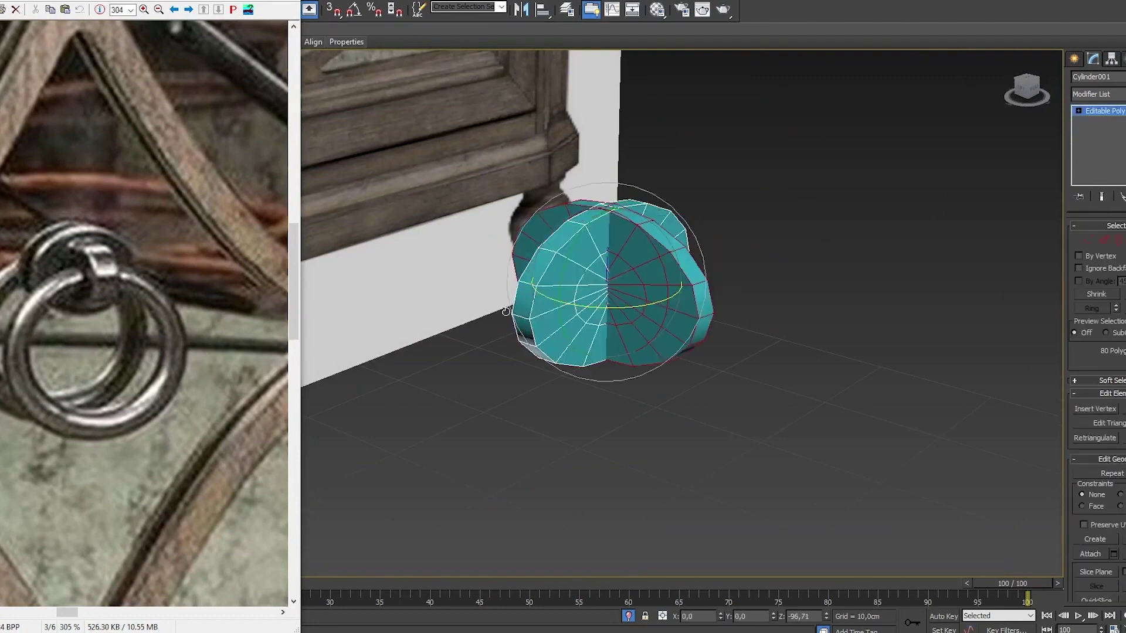
{"action": "key", "text": "a"}
{"action": "key", "text": "w"}
{"action": "key", "text": "z"}
{"action": "scroll", "coordinate": [607, 290], "scroll_direction": "down", "scroll_amount": 5}
{"action": "middle_click_drag", "start_coordinate": [607, 290], "coordinate": [622, 305], "text": "alt"}
{"action": "key", "text": "e"}
{"action": "left_click_drag", "start_coordinate": [645, 316], "coordinate": [632, 320]}
{"action": "mouse_move", "coordinate": [632, 319]}
{"action": "middle_mouse_down", "text": "alt"}
{"action": "mouse_move", "coordinate": [390, 309]}
{"action": "mouse_move", "coordinate": [628, 319]}
{"action": "mouse_move", "coordinate": [641, 301]}
{"action": "middle_mouse_up", "text": "alt"}
{"action": "scroll", "coordinate": [629, 314], "scroll_direction": "up", "scroll_amount": 3}
Step: Delete the inner cap faces to open a hole, then draw Torus001 over the handle
{"action": "key", "text": "f"}
{"action": "key", "text": "l"}
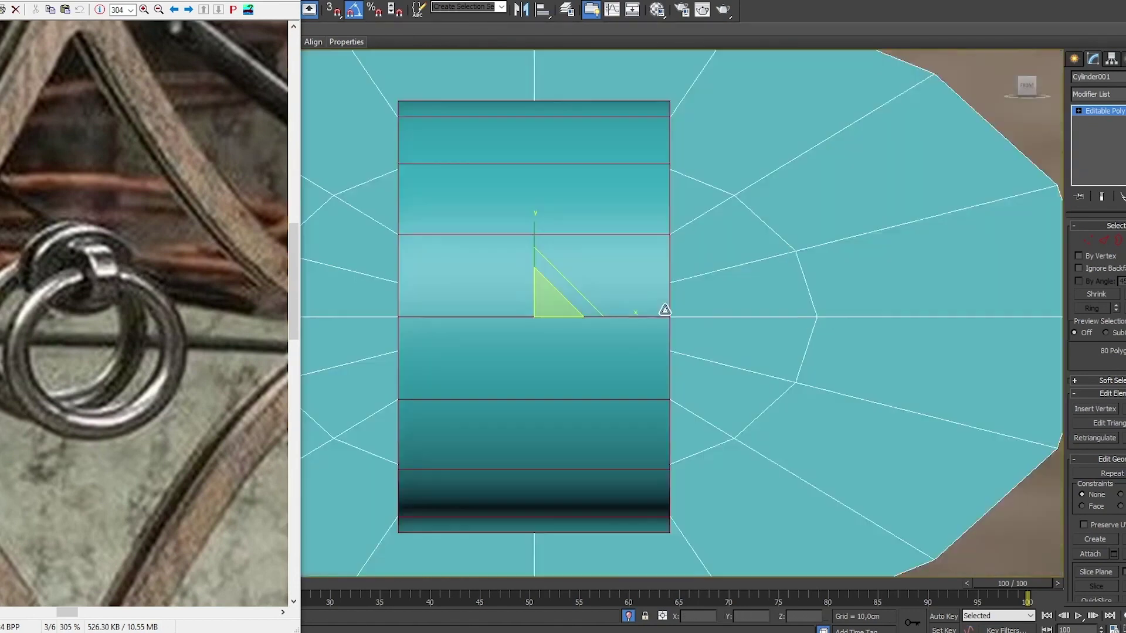
{"action": "key", "text": "1"}
{"action": "left_click_drag", "start_coordinate": [717, 224], "coordinate": [458, 470]}
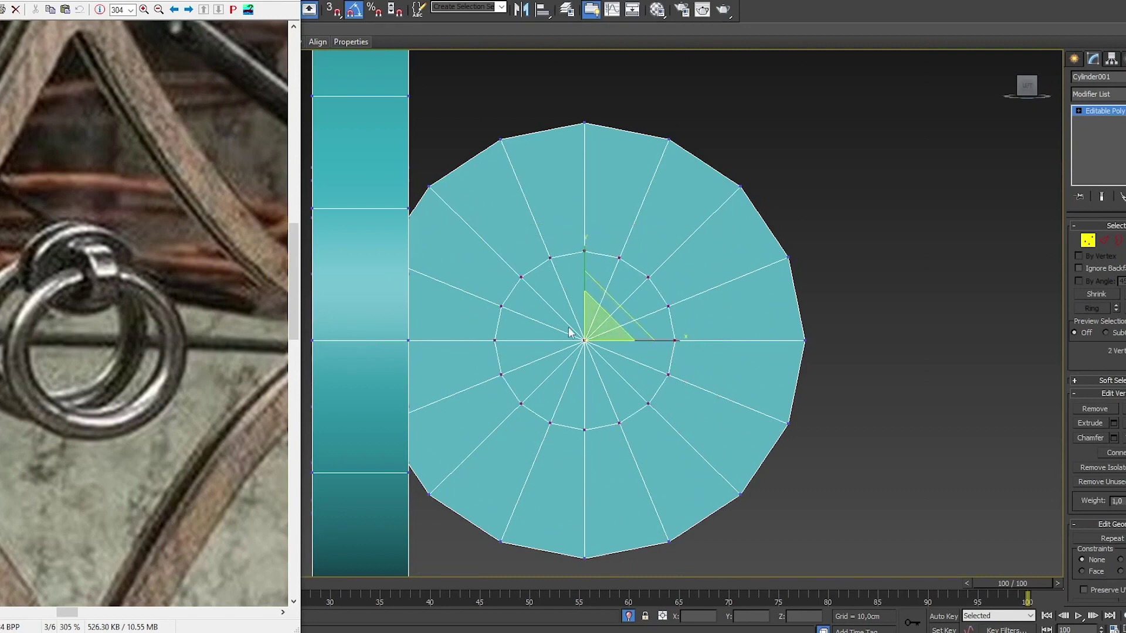
{"action": "key", "text": "Delete"}
{"action": "key", "text": "3"}
{"action": "key", "text": "p"}
{"action": "key", "text": "z"}
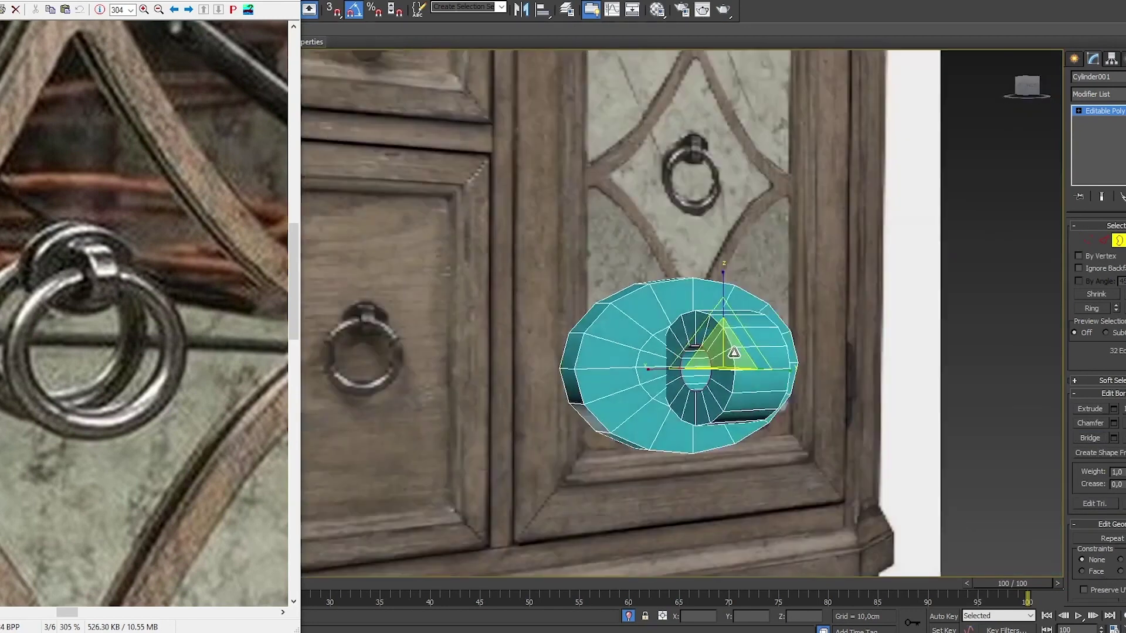
{"action": "key", "text": "f"}
{"action": "left_click", "coordinate": [1096, 182]}
{"action": "left_click_drag", "start_coordinate": [565, 311], "coordinate": [588, 283]}
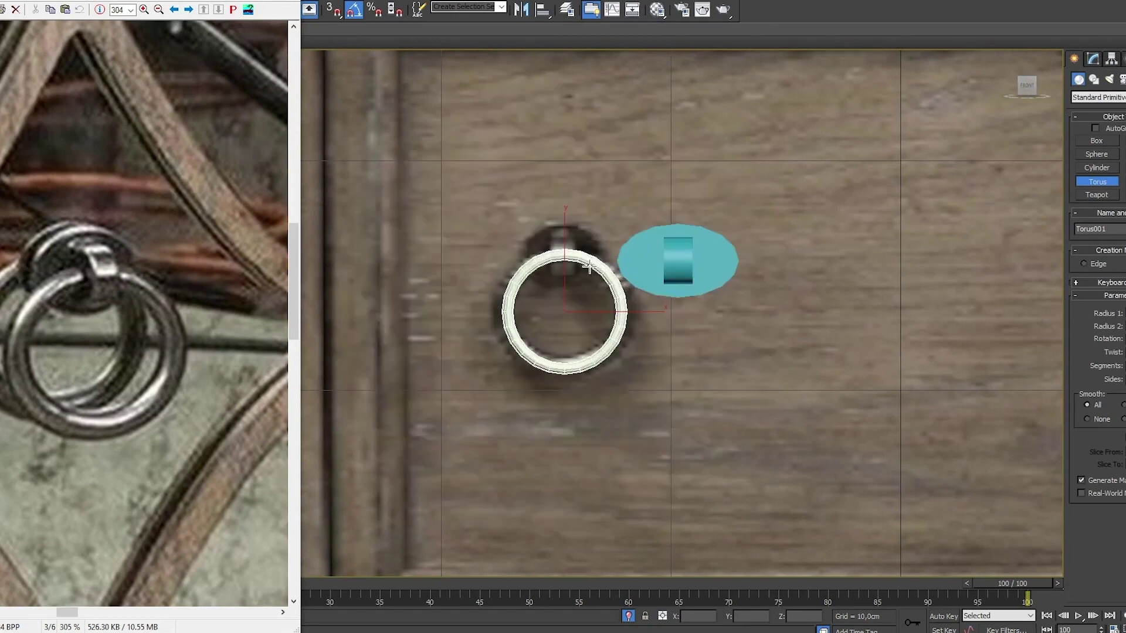
Step: Give the torus a thin tube and align it centred on the oval mount
{"action": "left_click", "coordinate": [589, 267]}
{"action": "scroll", "coordinate": [621, 261], "scroll_direction": "up", "scroll_amount": 3}
{"action": "mouse_move", "coordinate": [556, 315]}
{"action": "left_mouse_down"}
{"action": "mouse_move", "coordinate": [712, 326]}
{"action": "mouse_move", "coordinate": [728, 305]}
{"action": "left_mouse_up"}
{"action": "key", "text": "alt+a"}
{"action": "left_click", "coordinate": [699, 258]}
{"action": "left_click", "coordinate": [558, 221]}
{"action": "left_click", "coordinate": [503, 402]}
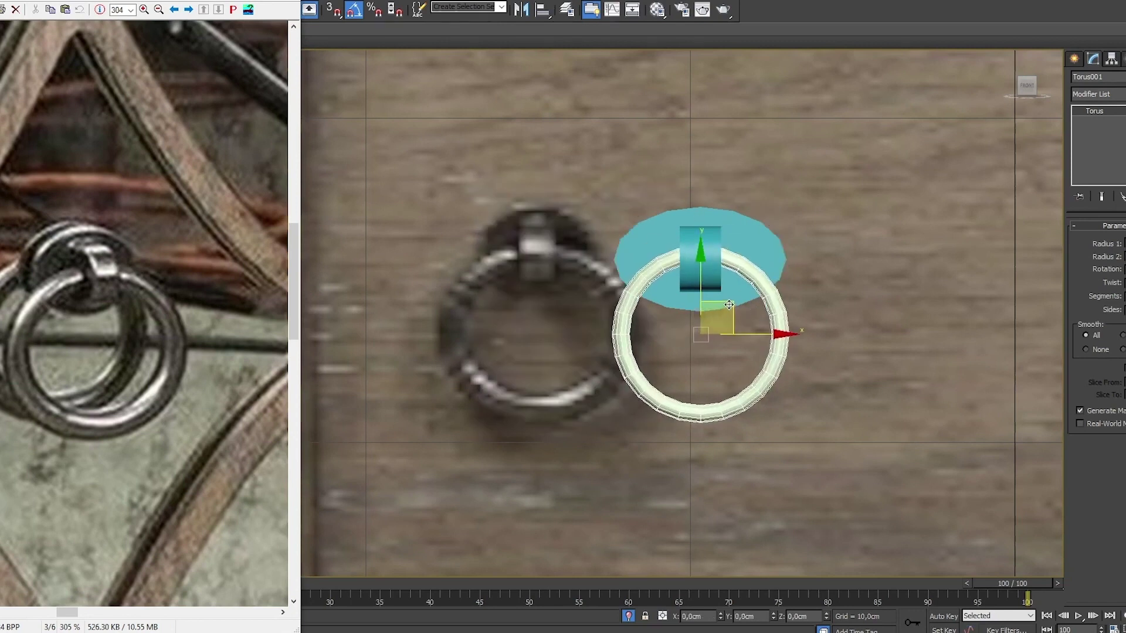
Step: Select the handle's mounting cylinder in perspective and edit it at vertex and element level
{"action": "right_click", "coordinate": [871, 217]}
{"action": "left_click", "coordinate": [891, 248]}
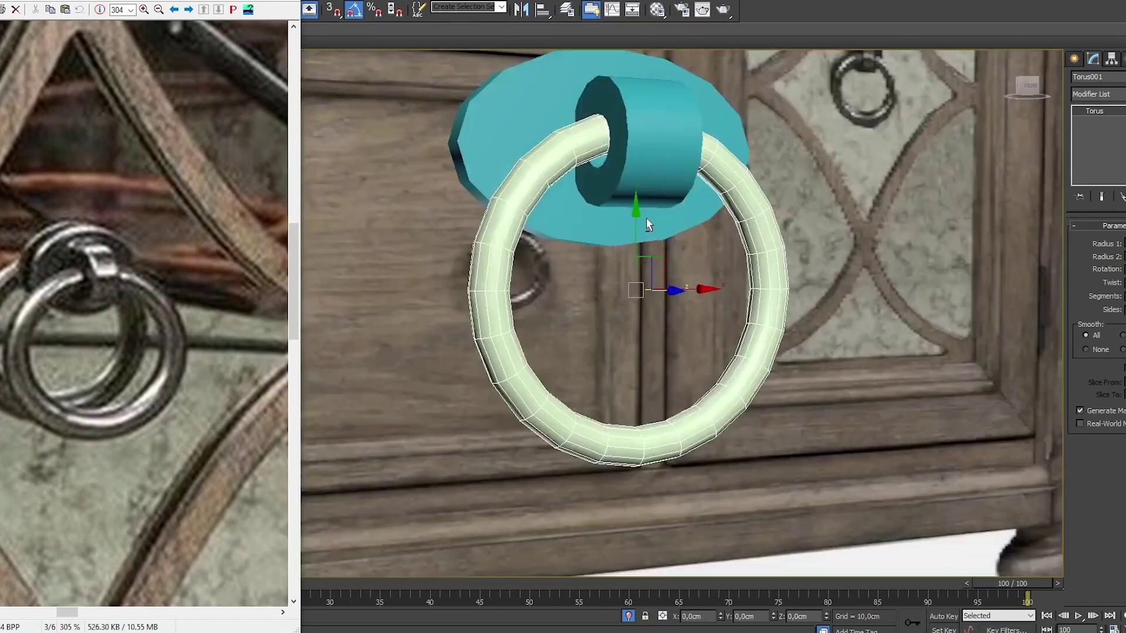
{"action": "left_click", "coordinate": [648, 225]}
{"action": "mouse_move", "coordinate": [648, 224]}
{"action": "middle_mouse_down", "text": "alt"}
{"action": "mouse_move", "coordinate": [717, 317]}
{"action": "mouse_move", "coordinate": [610, 287]}
{"action": "middle_mouse_up", "text": "alt"}
{"action": "key", "text": "1"}
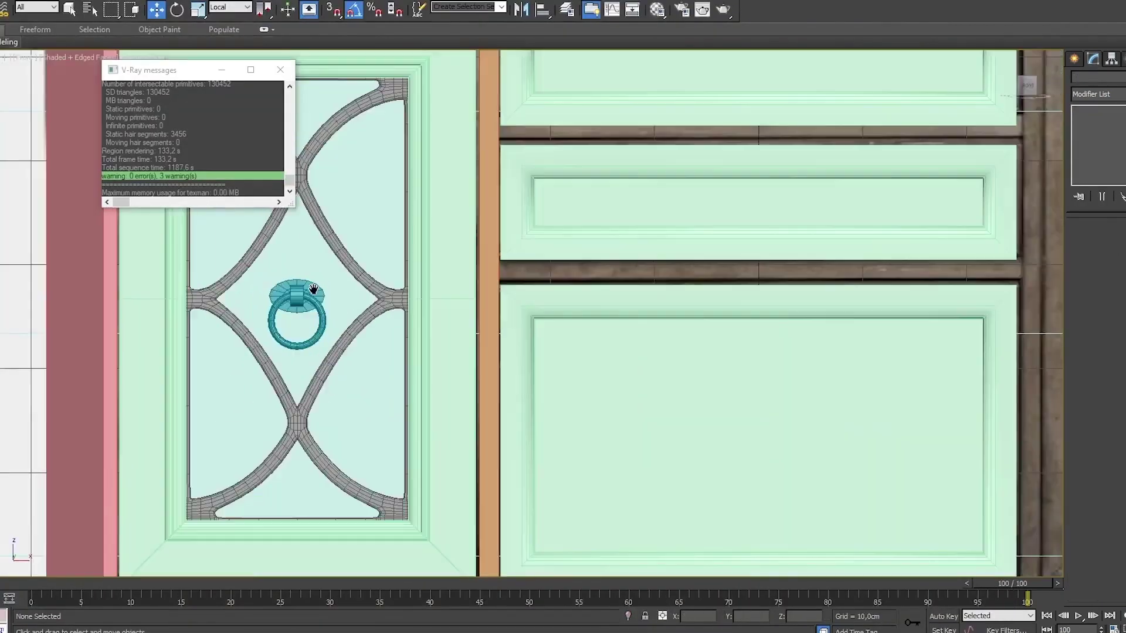
{"action": "key", "text": "5"}
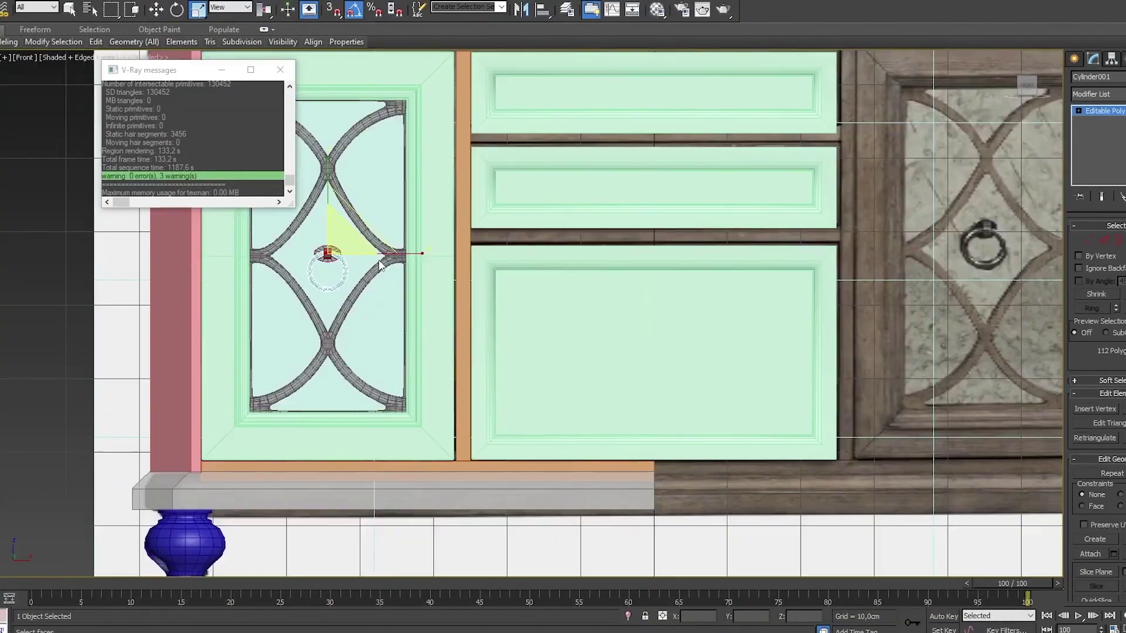
{"action": "scroll", "coordinate": [220, 284], "scroll_direction": "down", "scroll_amount": 8}
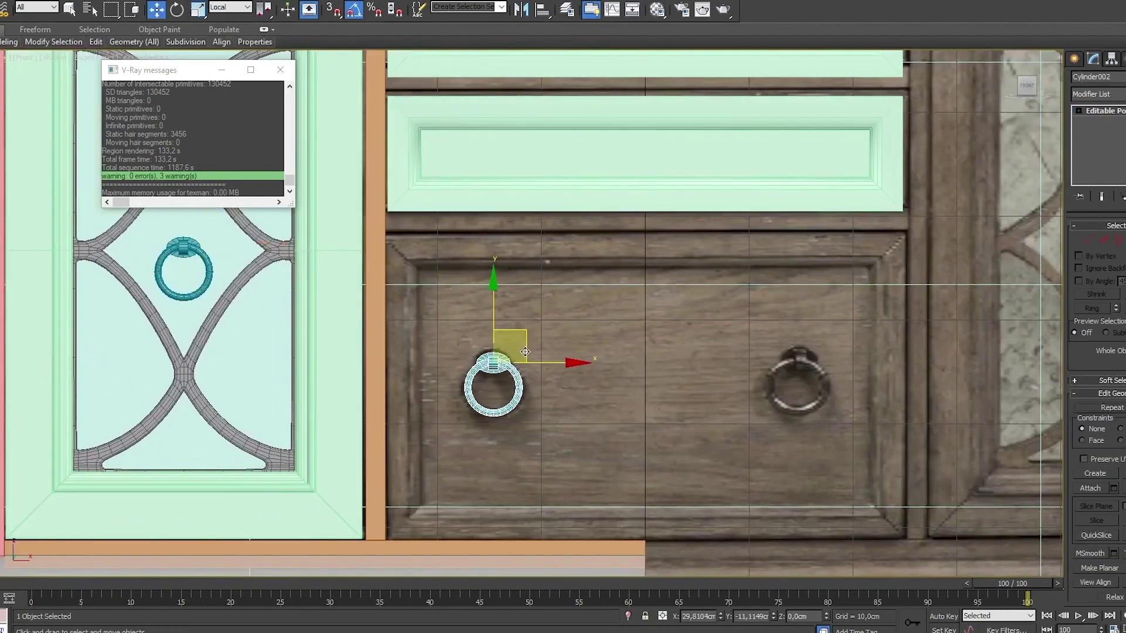
{"action": "middle_click_drag", "start_coordinate": [524, 351], "coordinate": [437, 352]}
{"action": "scroll", "coordinate": [437, 352], "scroll_direction": "down", "scroll_amount": 2}
{"action": "middle_click_drag", "start_coordinate": [511, 330], "coordinate": [531, 364]}
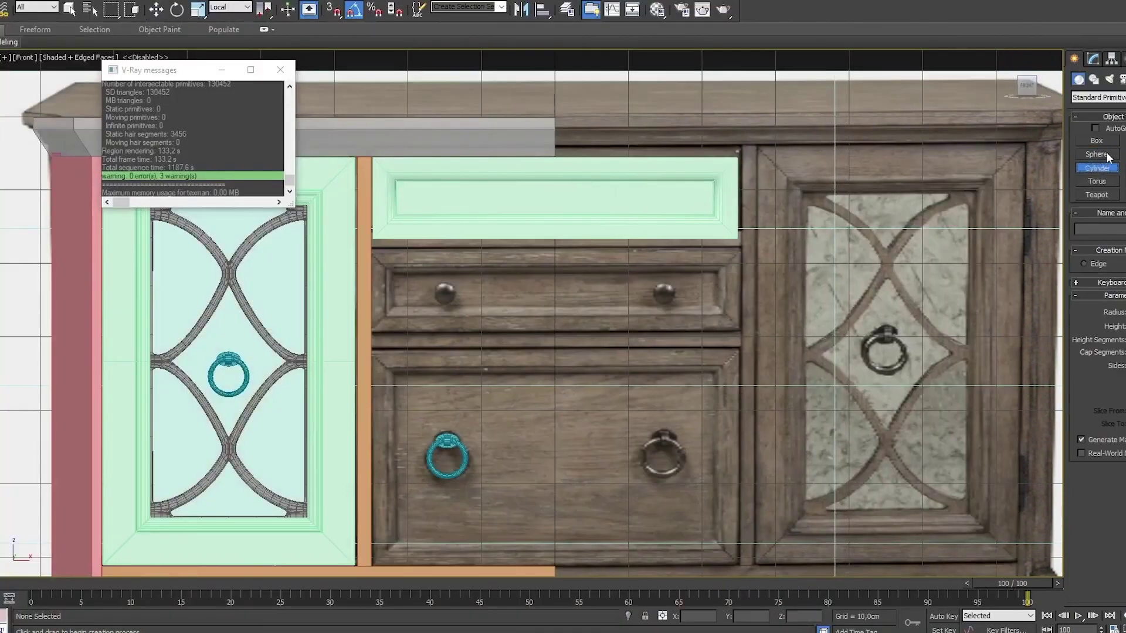
Step: Shape Cylinder003's flared end by scaling its edges and vertices
{"action": "scroll", "coordinate": [405, 259], "scroll_direction": "up", "scroll_amount": 5}
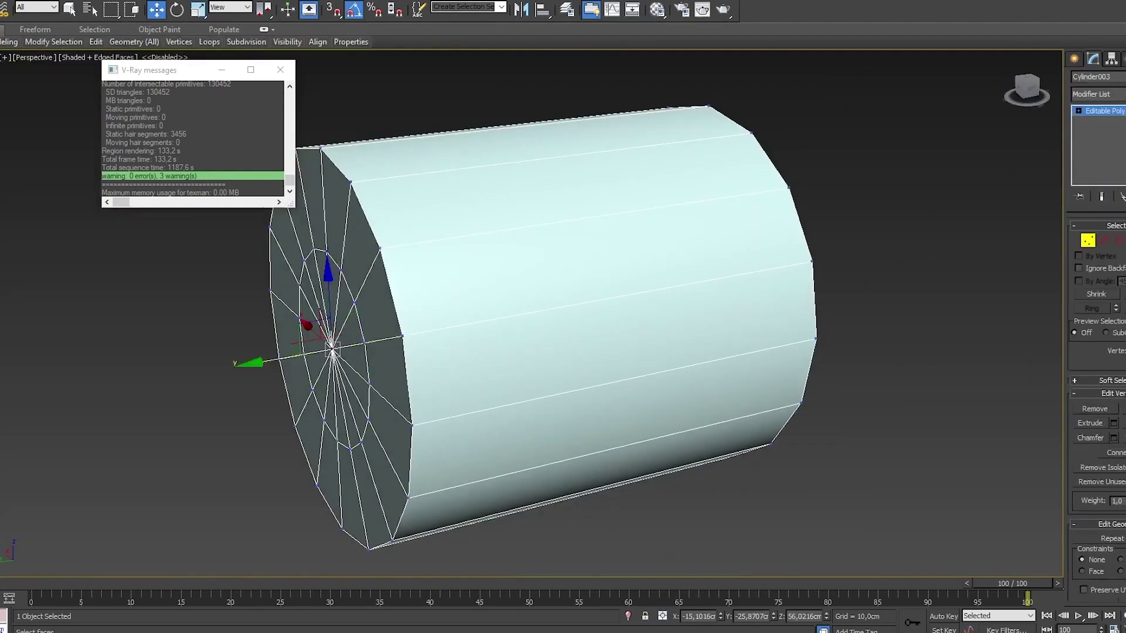
{"action": "mouse_move", "coordinate": [824, 284]}
{"action": "middle_mouse_down", "text": "alt"}
{"action": "mouse_move", "coordinate": [656, 384]}
{"action": "mouse_move", "coordinate": [603, 359]}
{"action": "middle_mouse_up", "text": "alt"}
{"action": "key", "text": "2"}
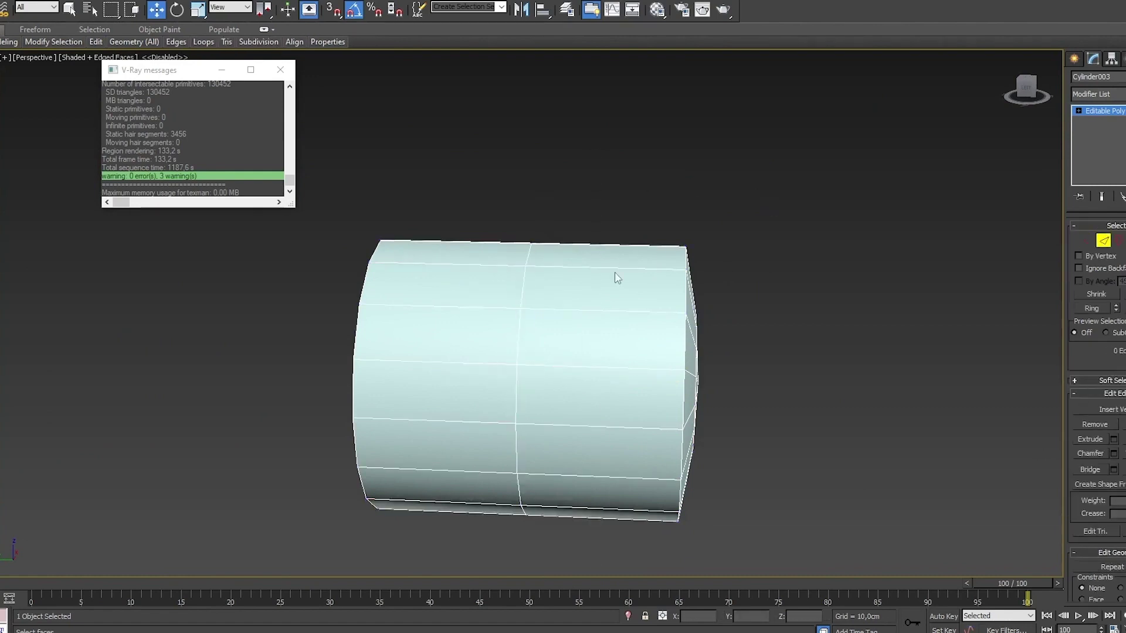
{"action": "middle_click_drag", "start_coordinate": [862, 321], "coordinate": [729, 396], "text": "alt"}
{"action": "key", "text": "1"}
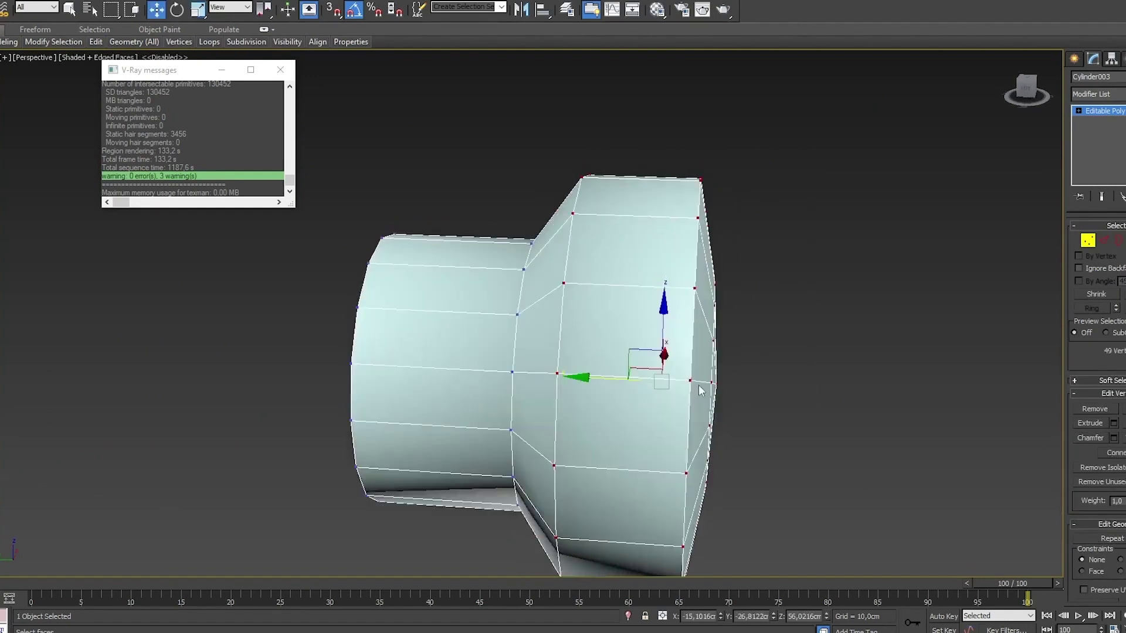
{"action": "middle_click_drag", "start_coordinate": [680, 387], "coordinate": [723, 350], "text": "alt"}
{"action": "key", "text": "r"}
{"action": "key", "text": "2"}
{"action": "middle_click_drag", "start_coordinate": [680, 392], "coordinate": [798, 342], "text": "alt"}
{"action": "key", "text": "w"}
{"action": "key", "text": "6"}
Step: Unfreeze all frozen scene objects and bring the 3D scene back to the front
{"action": "scroll", "coordinate": [797, 343], "scroll_direction": "up", "scroll_amount": 3}
{"action": "right_click", "coordinate": [720, 356]}
{"action": "left_click", "coordinate": [768, 274]}
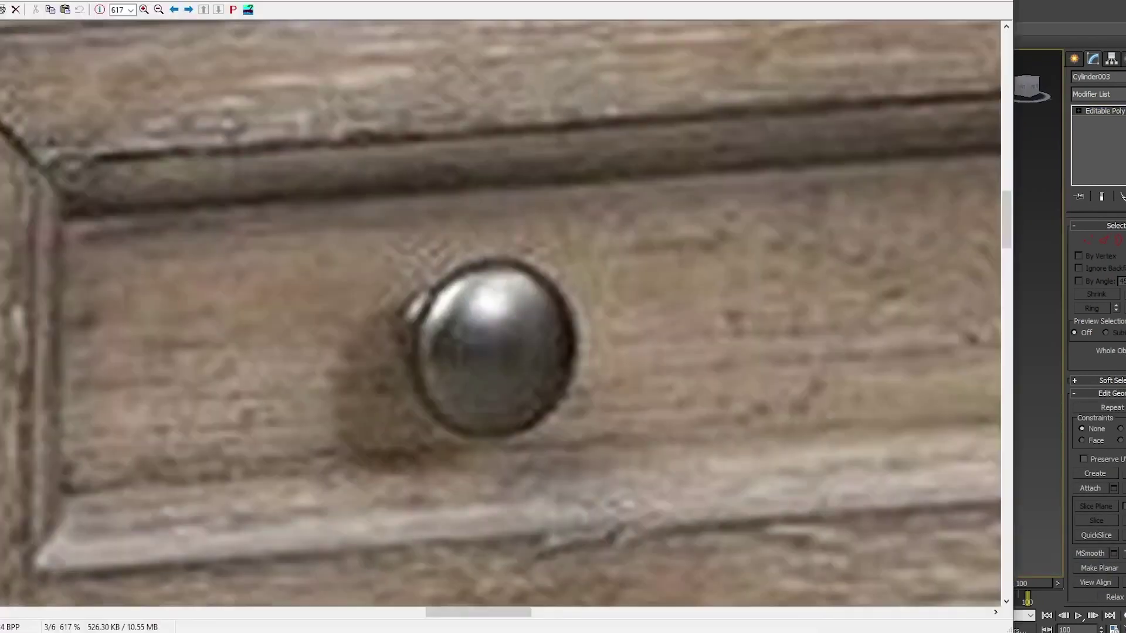
{"action": "key", "text": "alt+Tab"}
Step: Enlarge the knob's dome vertices with Scale in the left wireframe view
{"action": "key", "text": "l"}
{"action": "key", "text": "F3"}
{"action": "key", "text": "1"}
{"action": "scroll", "coordinate": [716, 270], "scroll_direction": "up", "scroll_amount": 3}
{"action": "key", "text": "2"}
{"action": "key", "text": "1"}
{"action": "key", "text": "r"}
{"action": "left_click_drag", "start_coordinate": [658, 334], "coordinate": [663, 310]}
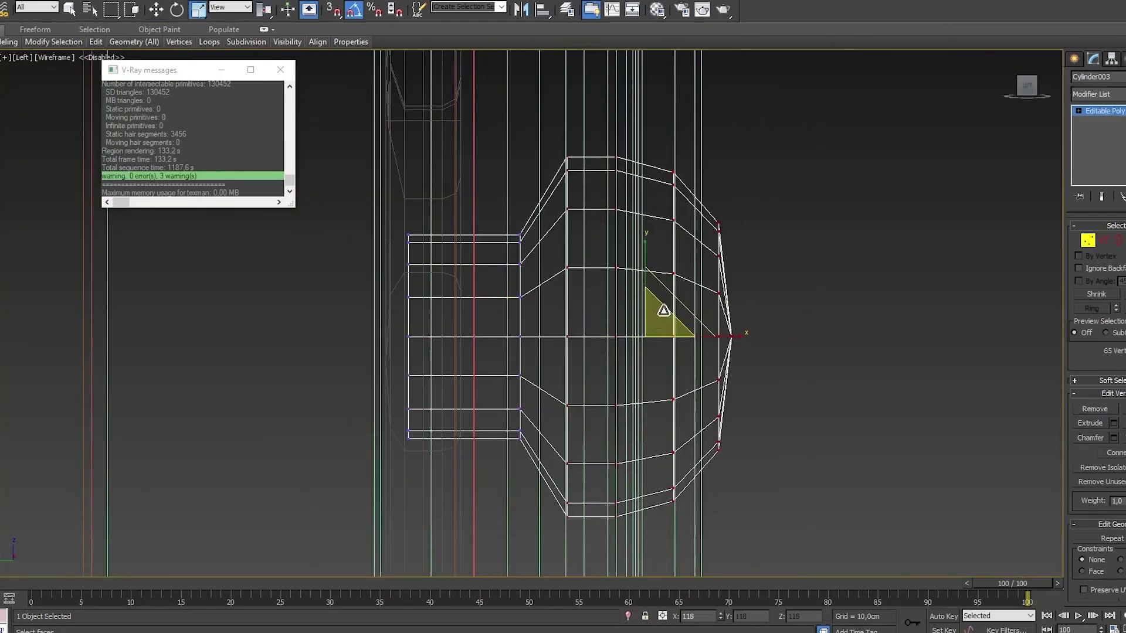
{"action": "key", "text": "F3"}
{"action": "key", "text": "f"}
{"action": "key", "text": "ctrl+d"}
Step: Clone the Cylinder003 knob to the drawer's right knob position
{"action": "left_click", "coordinate": [470, 335]}
{"action": "scroll", "coordinate": [471, 334], "scroll_direction": "up", "scroll_amount": 5}
{"action": "scroll", "coordinate": [472, 334], "scroll_direction": "down", "scroll_amount": 5}
{"action": "key", "text": "r"}
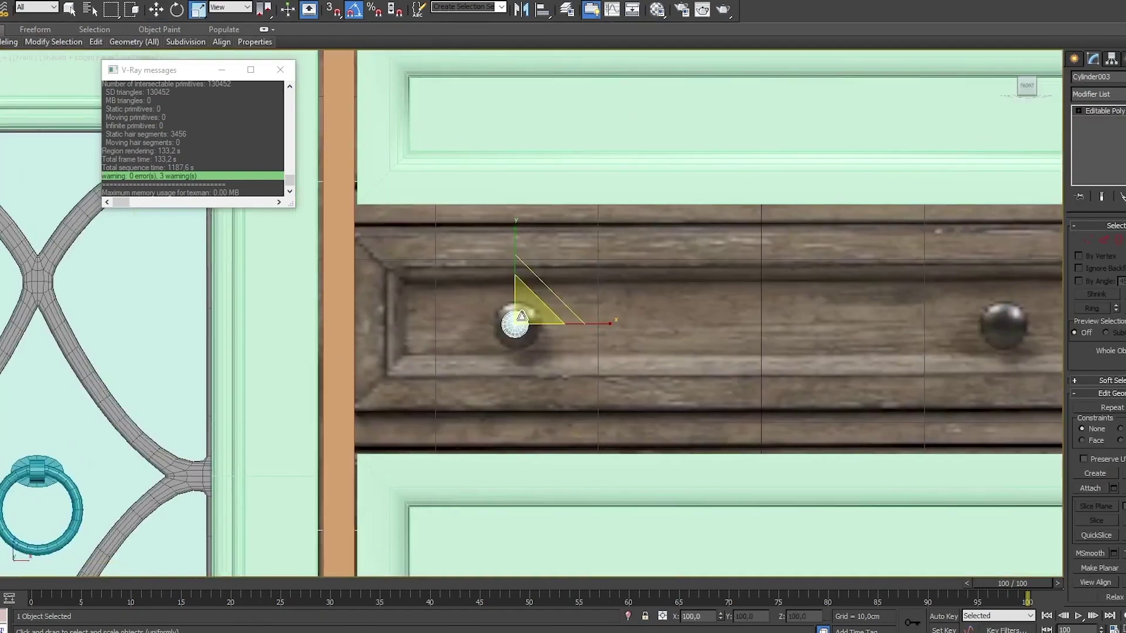
{"action": "right_click", "coordinate": [540, 259]}
{"action": "left_click", "coordinate": [721, 415]}
{"action": "middle_click_drag", "start_coordinate": [721, 414], "coordinate": [560, 414]}
{"action": "left_click_drag", "start_coordinate": [354, 320], "coordinate": [841, 320], "text": "shift"}
{"action": "left_click", "coordinate": [561, 364]}
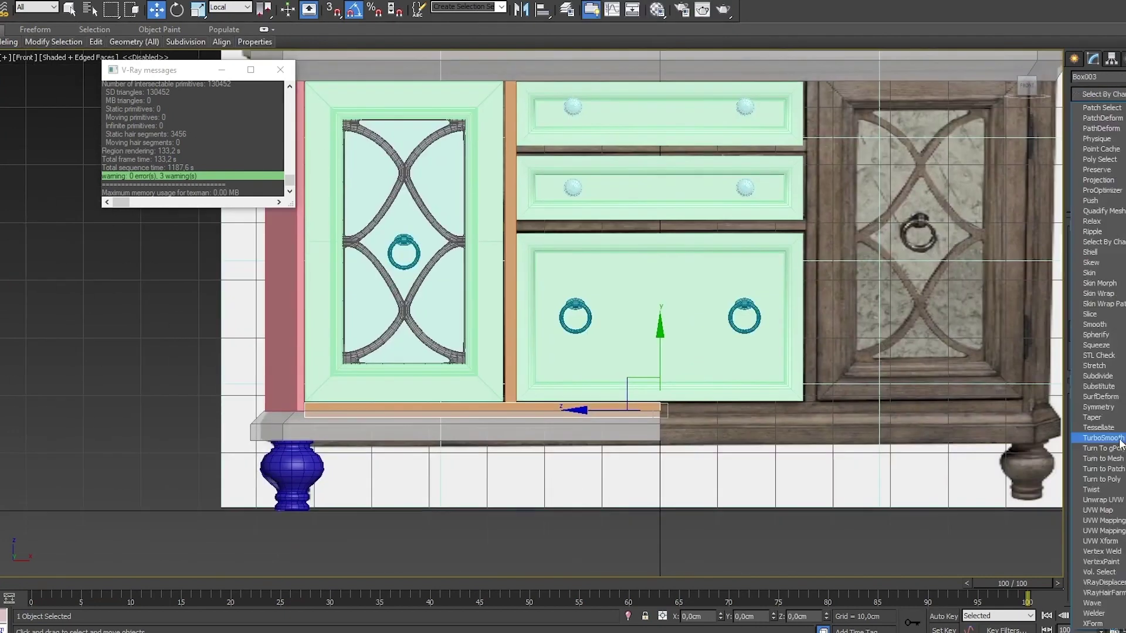
Step: Mirror the bottom rail Box004 with a Symmetry modifier and collapse it to Editable Poly
{"action": "left_click", "coordinate": [1119, 407]}
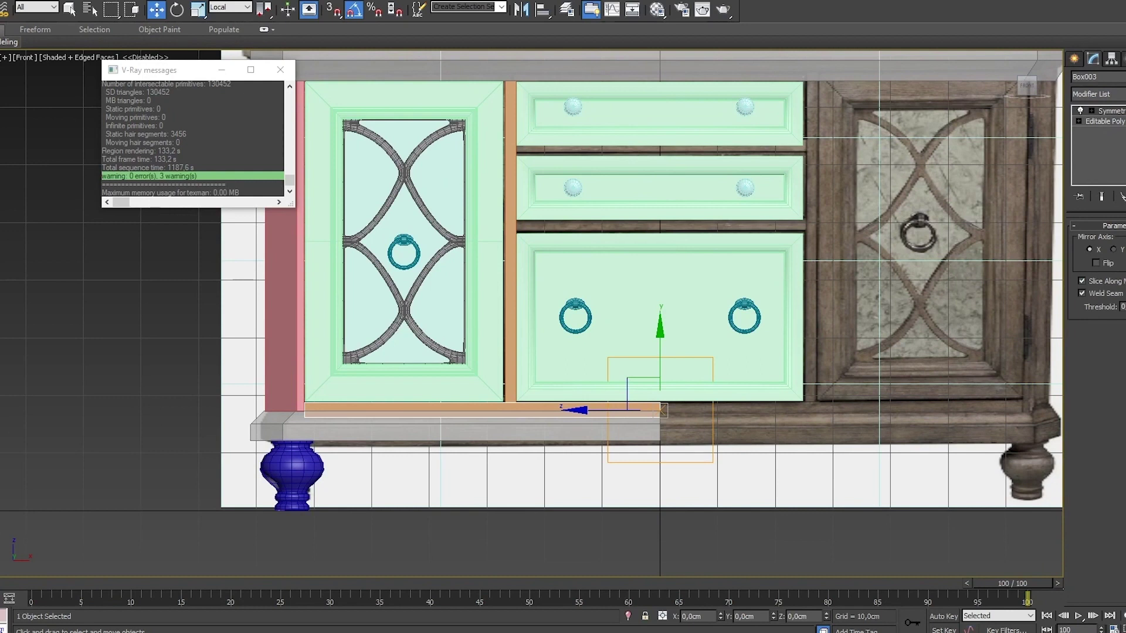
{"action": "left_click", "coordinate": [922, 430]}
{"action": "left_click", "coordinate": [1102, 405]}
{"action": "right_click", "coordinate": [735, 336]}
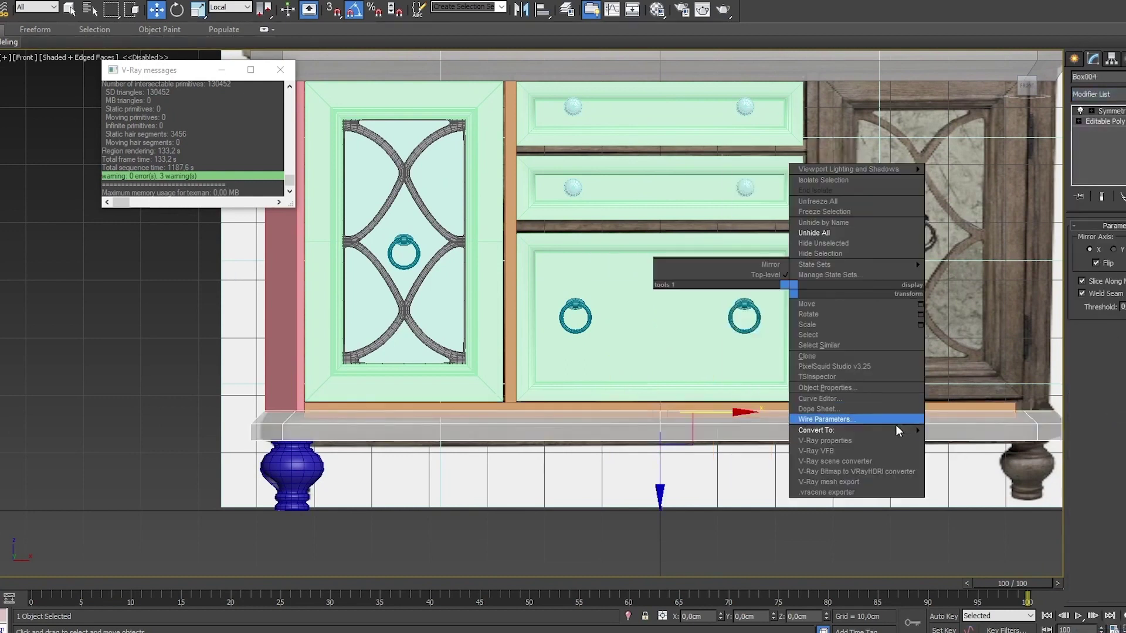
{"action": "left_click", "coordinate": [907, 493]}
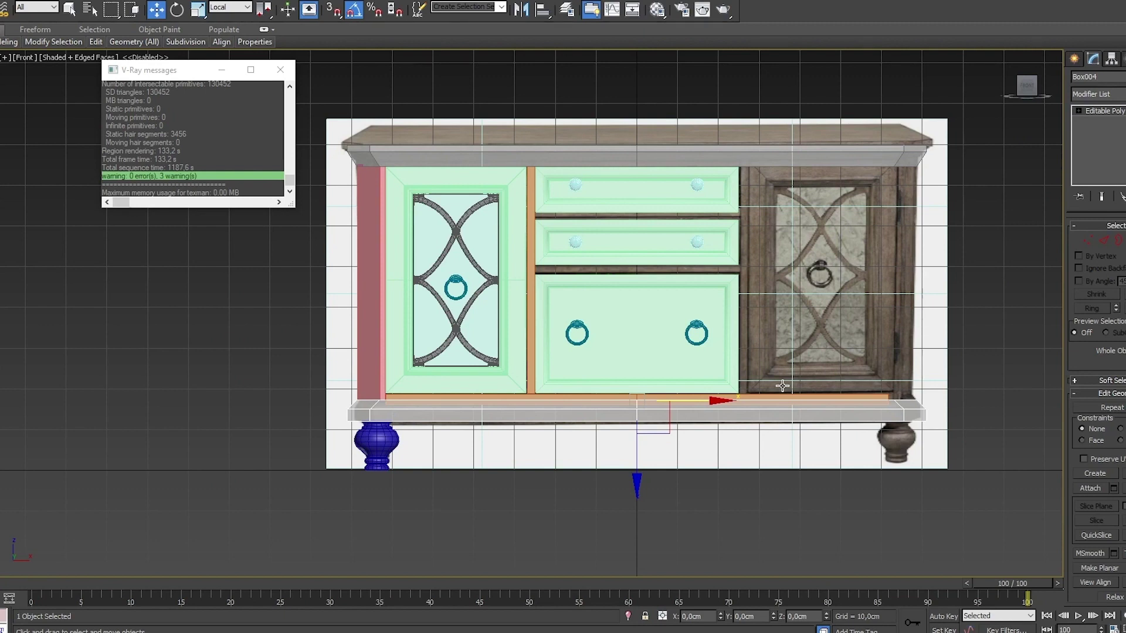
Step: Mirror the left pillar Box006 to the right with a Symmetry modifier
{"action": "left_click", "coordinate": [359, 384]}
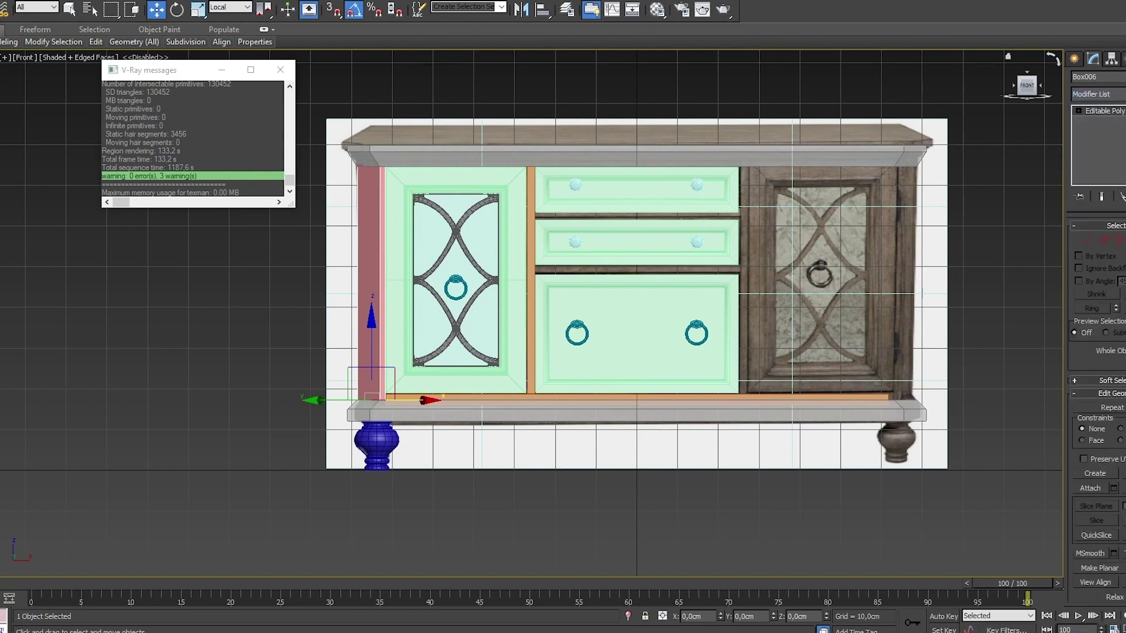
{"action": "key", "text": "alt+m"}
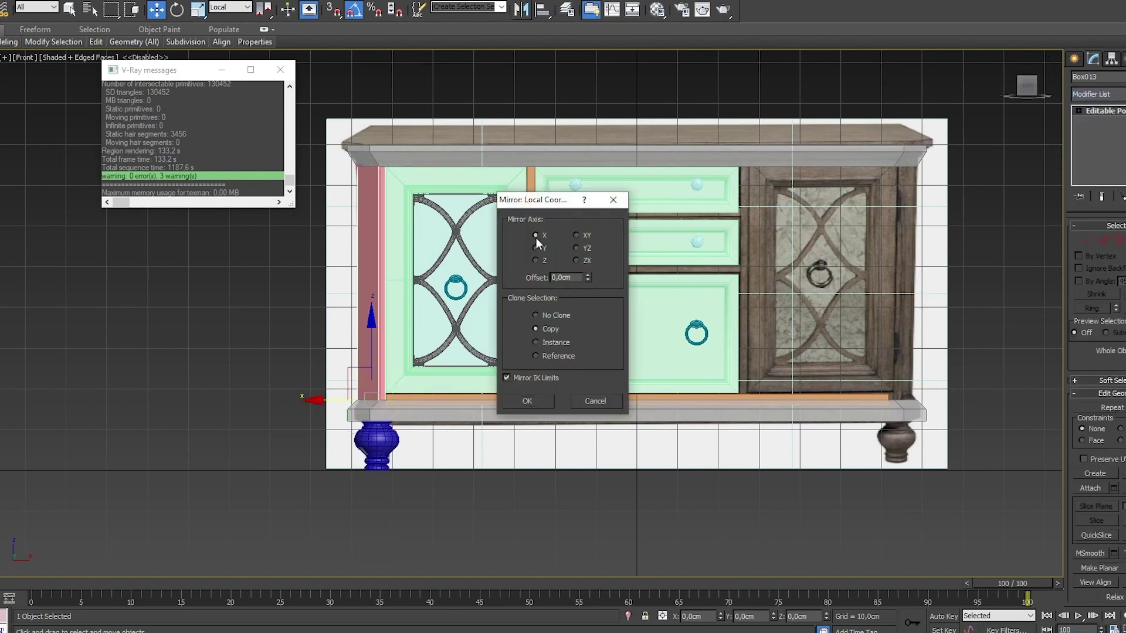
{"action": "left_click", "coordinate": [595, 401]}
{"action": "right_click", "coordinate": [553, 226]}
{"action": "left_click", "coordinate": [605, 352]}
{"action": "left_click", "coordinate": [1114, 94]}
{"action": "left_click", "coordinate": [1102, 176]}
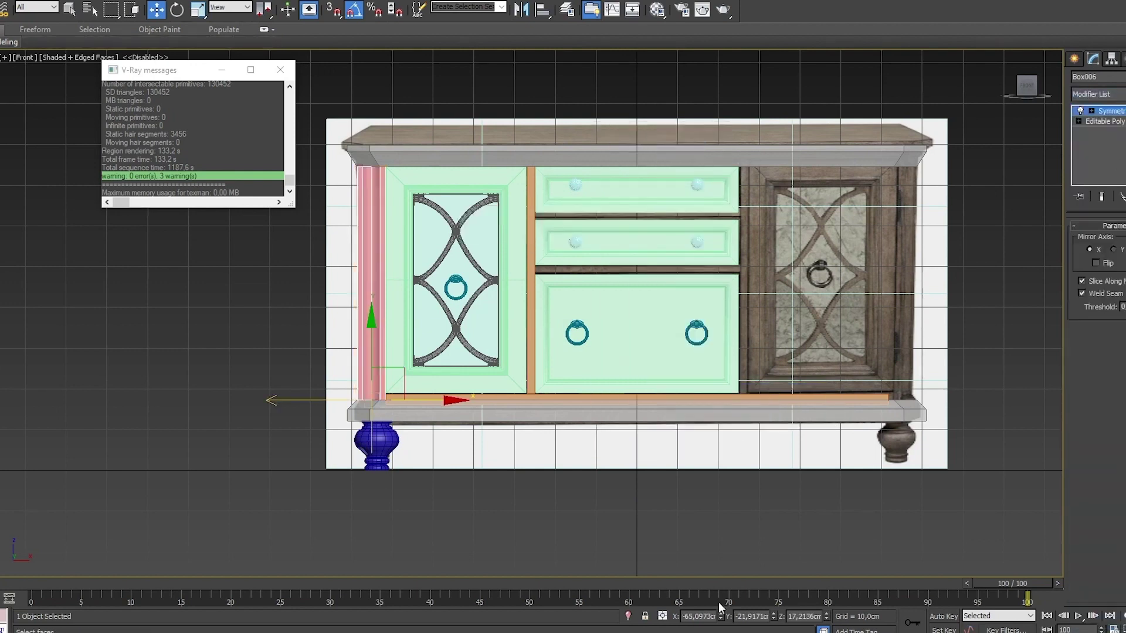
{"action": "right_click", "coordinate": [852, 291]}
{"action": "left_click", "coordinate": [868, 316]}
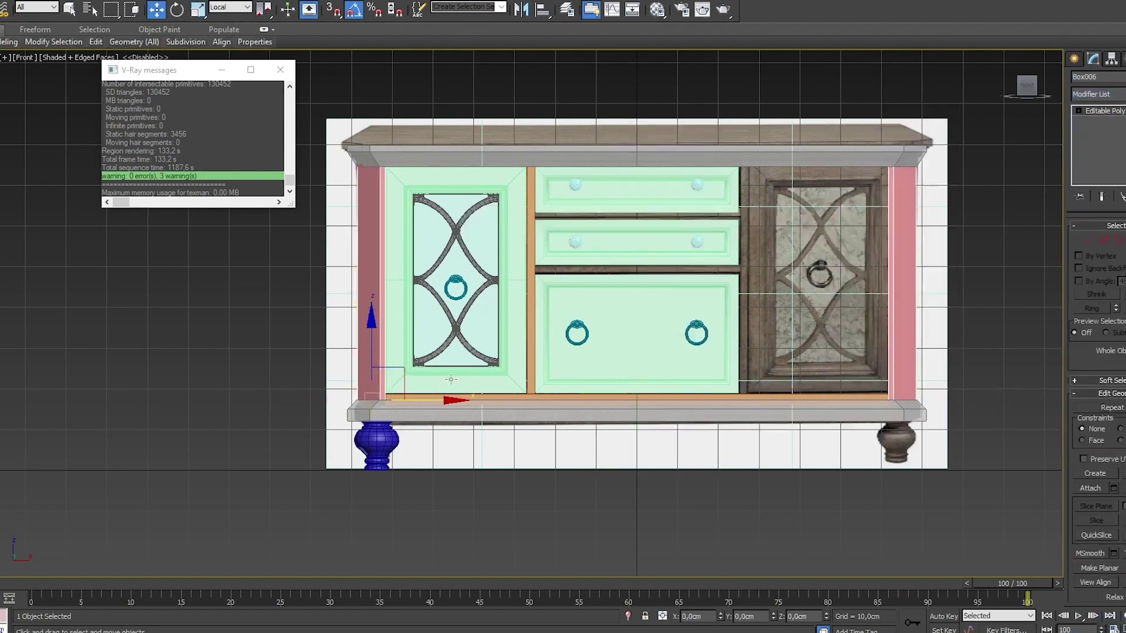
{"action": "scroll", "coordinate": [460, 377], "scroll_direction": "up", "scroll_amount": 3}
{"action": "scroll", "coordinate": [460, 377], "scroll_direction": "down", "scroll_amount": 3}
Step: Select the four left-door parts and the mirrored right door
{"action": "mouse_move", "coordinate": [500, 309]}
{"action": "middle_mouse_down"}
{"action": "mouse_move", "coordinate": [544, 250]}
{"action": "mouse_move", "coordinate": [493, 339]}
{"action": "middle_mouse_up"}
{"action": "scroll", "coordinate": [645, 293], "scroll_direction": "up", "scroll_amount": 2}
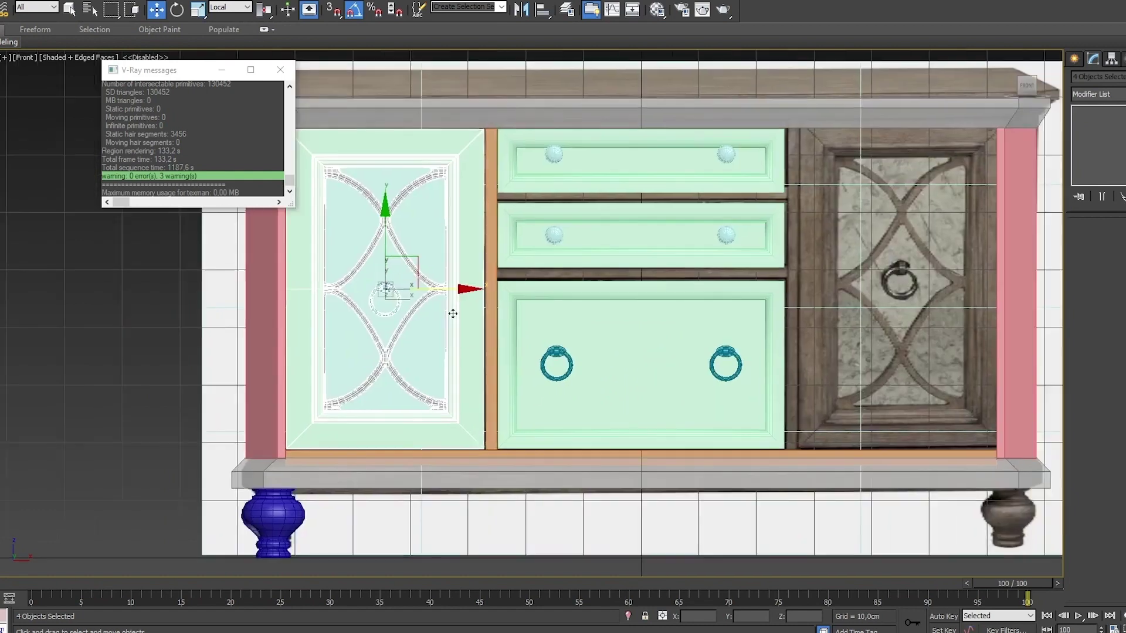
{"action": "left_click", "coordinate": [947, 329]}
Step: Apply a Symmetry modifier to the orange front frame Box003, then undo it
{"action": "left_click", "coordinate": [489, 360]}
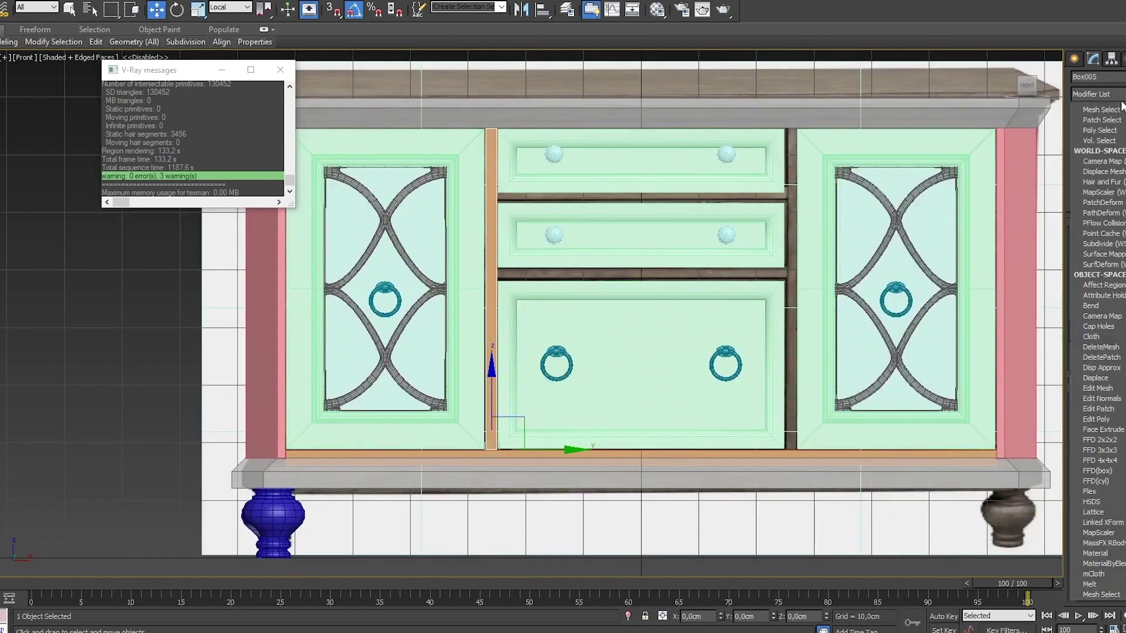
{"action": "scroll", "coordinate": [489, 469], "scroll_direction": "up", "scroll_amount": 3}
{"action": "scroll", "coordinate": [845, 469], "scroll_direction": "down", "scroll_amount": 3}
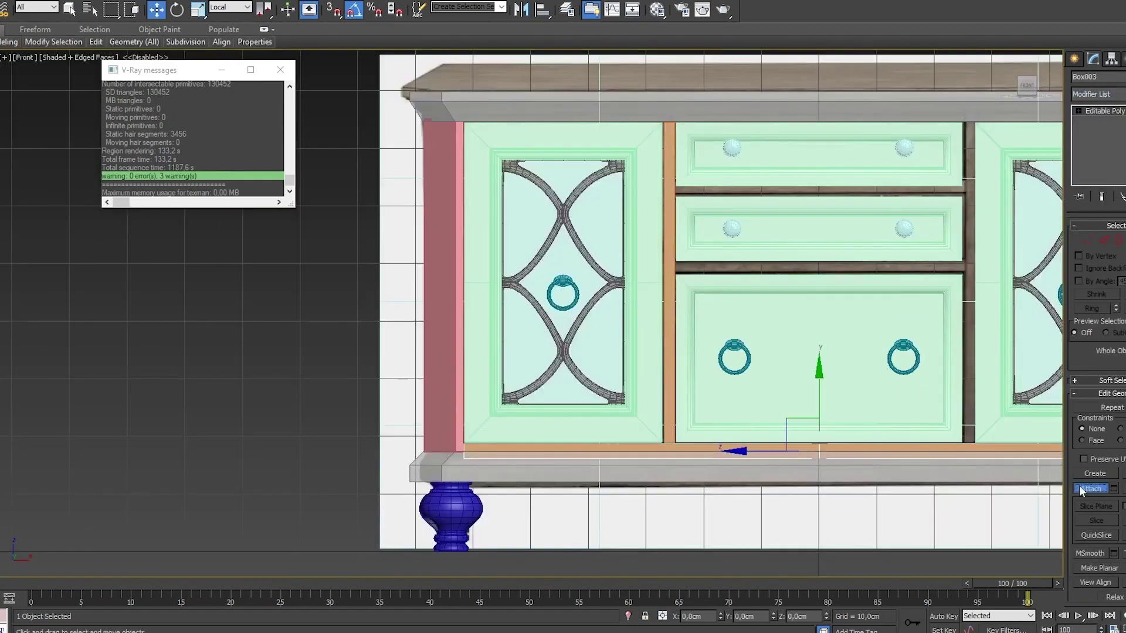
{"action": "left_click", "coordinate": [1096, 94]}
{"action": "left_click", "coordinate": [1120, 414]}
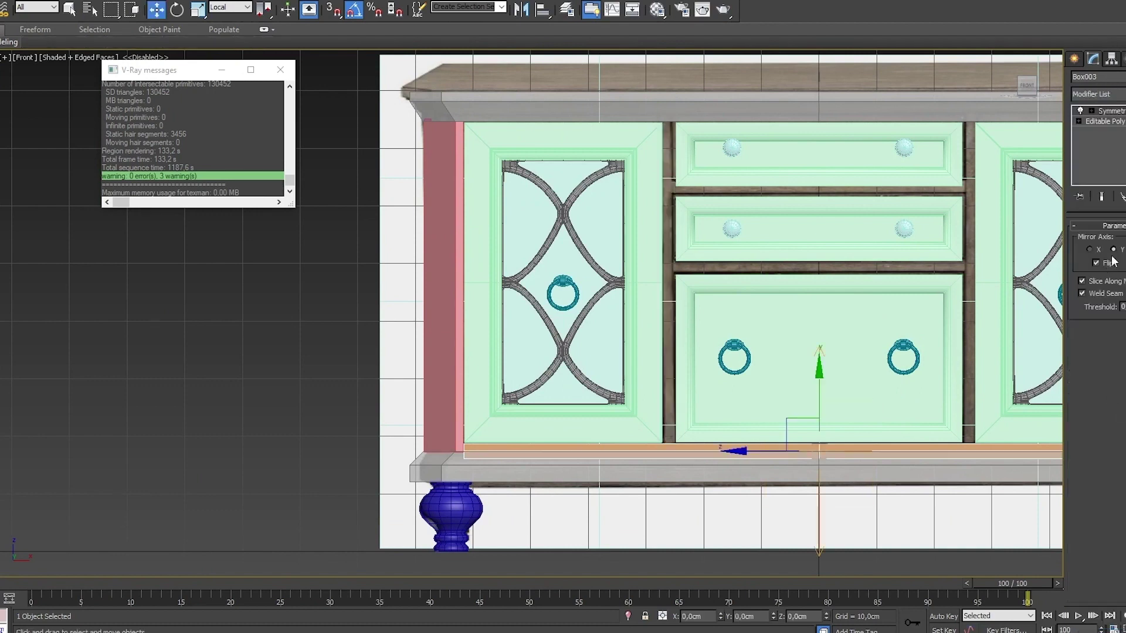
{"action": "key", "text": "ctrl+z"}
{"action": "scroll", "coordinate": [844, 352], "scroll_direction": "down", "scroll_amount": 3}
Step: Clone Box003's bottom frame strip upward into a rail between the drawers
{"action": "scroll", "coordinate": [844, 352], "scroll_direction": "down", "scroll_amount": 2}
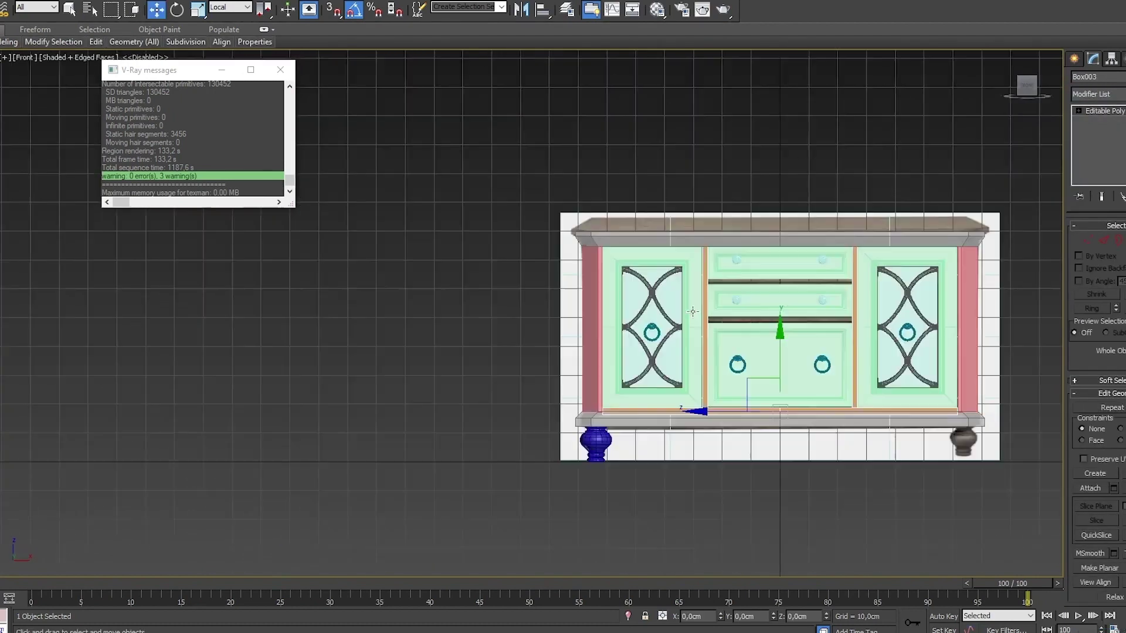
{"action": "scroll", "coordinate": [844, 352], "scroll_direction": "up", "scroll_amount": 6}
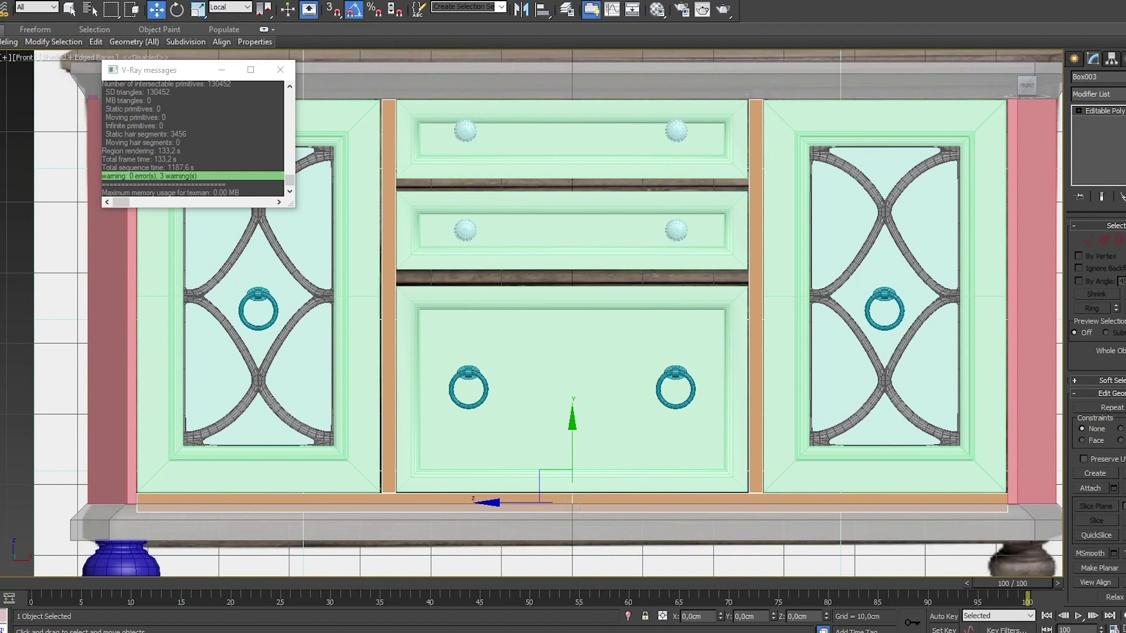
{"action": "left_click_drag", "start_coordinate": [574, 470], "coordinate": [574, 340], "text": "shift"}
{"action": "key", "text": "Escape"}
{"action": "left_click_drag", "start_coordinate": [574, 469], "coordinate": [593, 229], "text": "shift"}
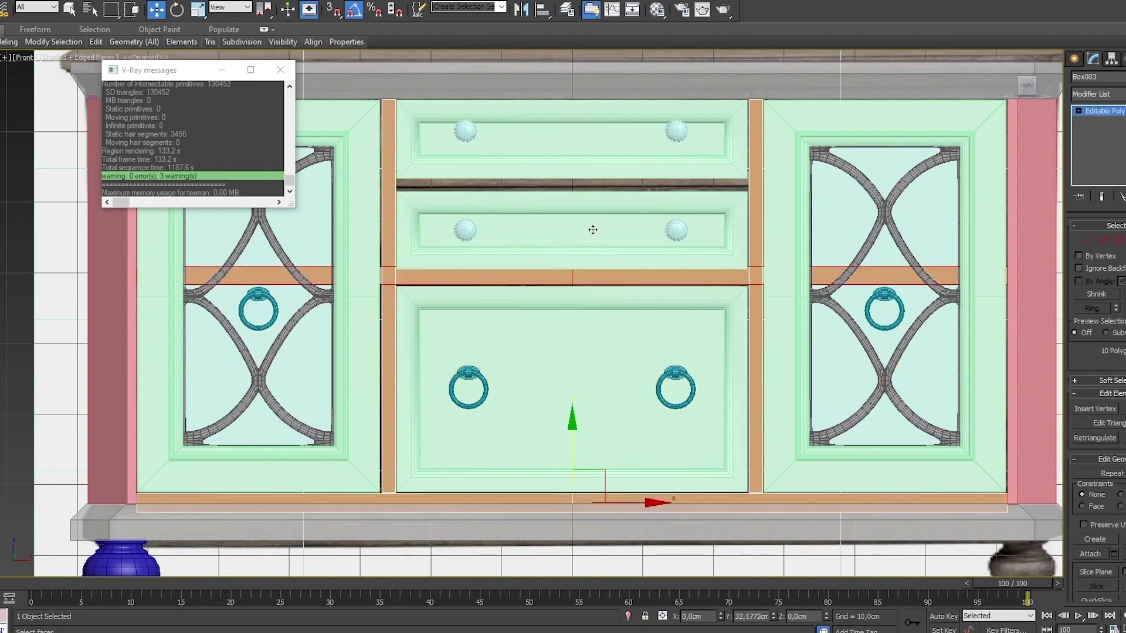
{"action": "left_click", "coordinate": [613, 320]}
Step: Adjust the new rail's left and right end vertices to fit, then exit sub-object mode
{"action": "key", "text": "1"}
{"action": "scroll", "coordinate": [593, 321], "scroll_direction": "down", "scroll_amount": 2}
{"action": "mouse_move", "coordinate": [774, 276]}
{"action": "middle_mouse_down"}
{"action": "mouse_move", "coordinate": [846, 296]}
{"action": "mouse_move", "coordinate": [813, 301]}
{"action": "middle_mouse_up"}
{"action": "left_click_drag", "start_coordinate": [352, 311], "coordinate": [387, 343]}
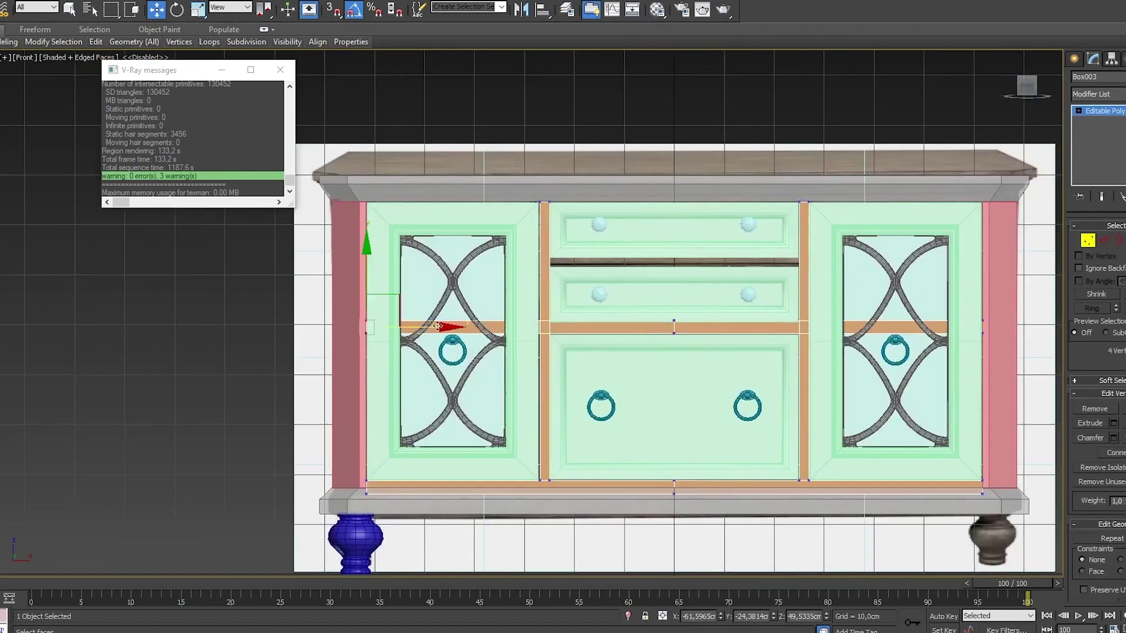
{"action": "scroll", "coordinate": [595, 324], "scroll_direction": "up", "scroll_amount": 5}
{"action": "scroll", "coordinate": [406, 391], "scroll_direction": "down", "scroll_amount": 4}
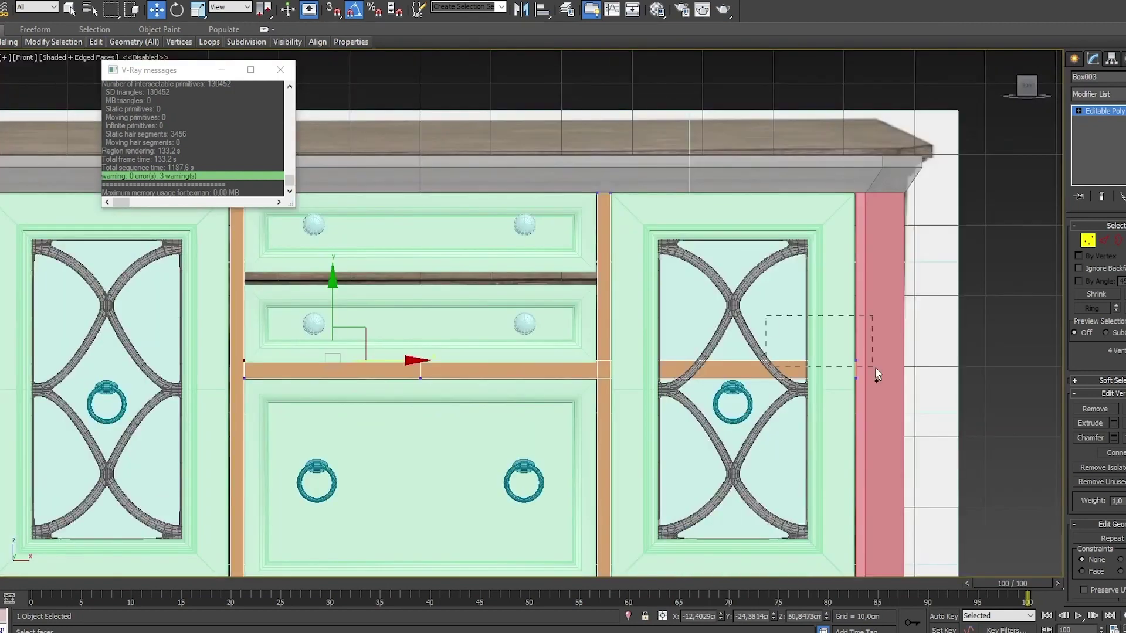
{"action": "scroll", "coordinate": [528, 352], "scroll_direction": "up", "scroll_amount": 4}
{"action": "left_click", "coordinate": [881, 351], "text": "ctrl"}
{"action": "scroll", "coordinate": [528, 352], "scroll_direction": "down", "scroll_amount": 4}
{"action": "scroll", "coordinate": [706, 373], "scroll_direction": "up", "scroll_amount": 4}
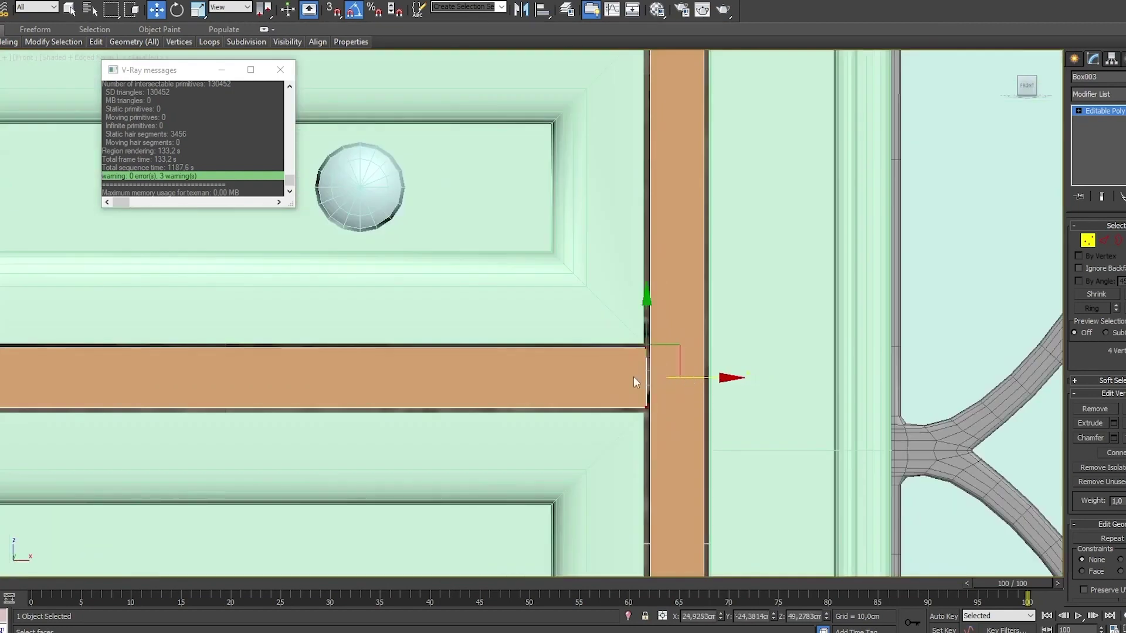
{"action": "scroll", "coordinate": [633, 376], "scroll_direction": "down", "scroll_amount": 4}
{"action": "scroll", "coordinate": [579, 279], "scroll_direction": "up", "scroll_amount": 4}
{"action": "key", "text": "5"}
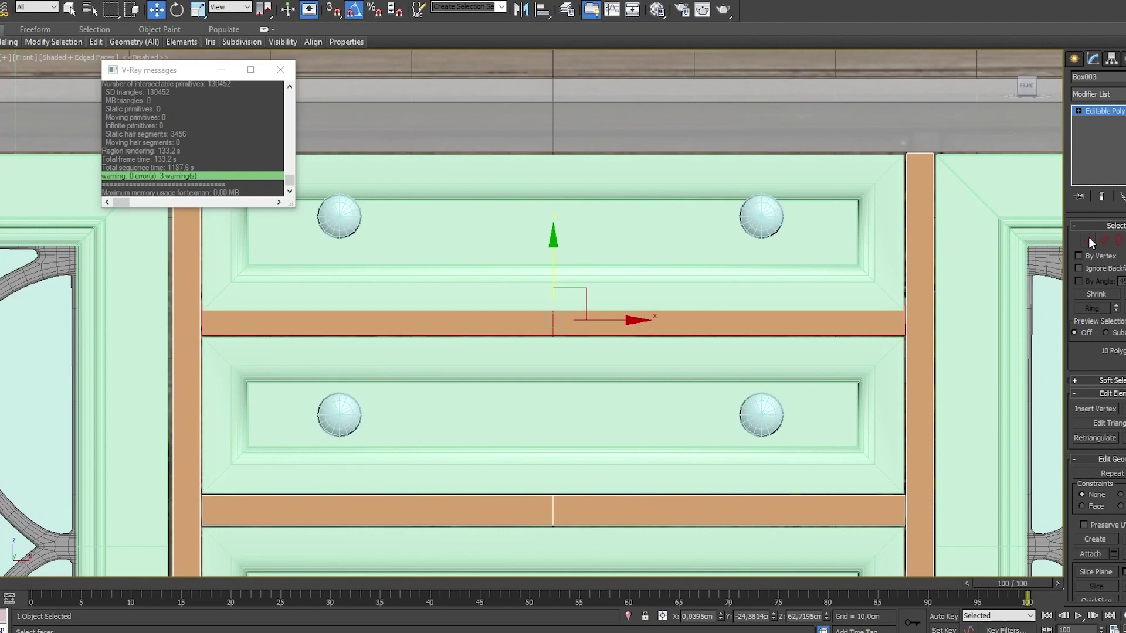
{"action": "left_click", "coordinate": [1089, 241]}
{"action": "scroll", "coordinate": [527, 278], "scroll_direction": "up", "scroll_amount": 2}
{"action": "key", "text": "6"}
{"action": "scroll", "coordinate": [579, 289], "scroll_direction": "down", "scroll_amount": 3}
{"action": "scroll", "coordinate": [704, 322], "scroll_direction": "down", "scroll_amount": 2}
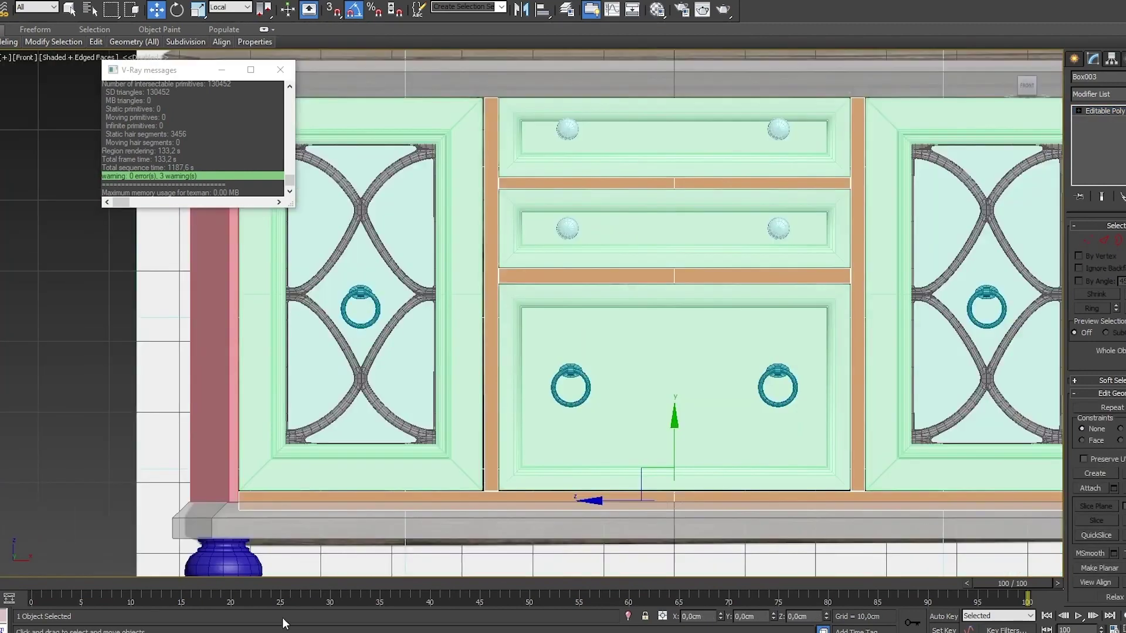
{"action": "scroll", "coordinate": [811, 343], "scroll_direction": "down", "scroll_amount": 2}
Step: Add a Symmetry modifier to the cabinet body, then undo it
{"action": "key", "text": "p"}
{"action": "mouse_move", "coordinate": [811, 343]}
{"action": "middle_mouse_down", "text": "alt"}
{"action": "mouse_move", "coordinate": [654, 280]}
{"action": "mouse_move", "coordinate": [411, 282]}
{"action": "middle_mouse_up", "text": "alt"}
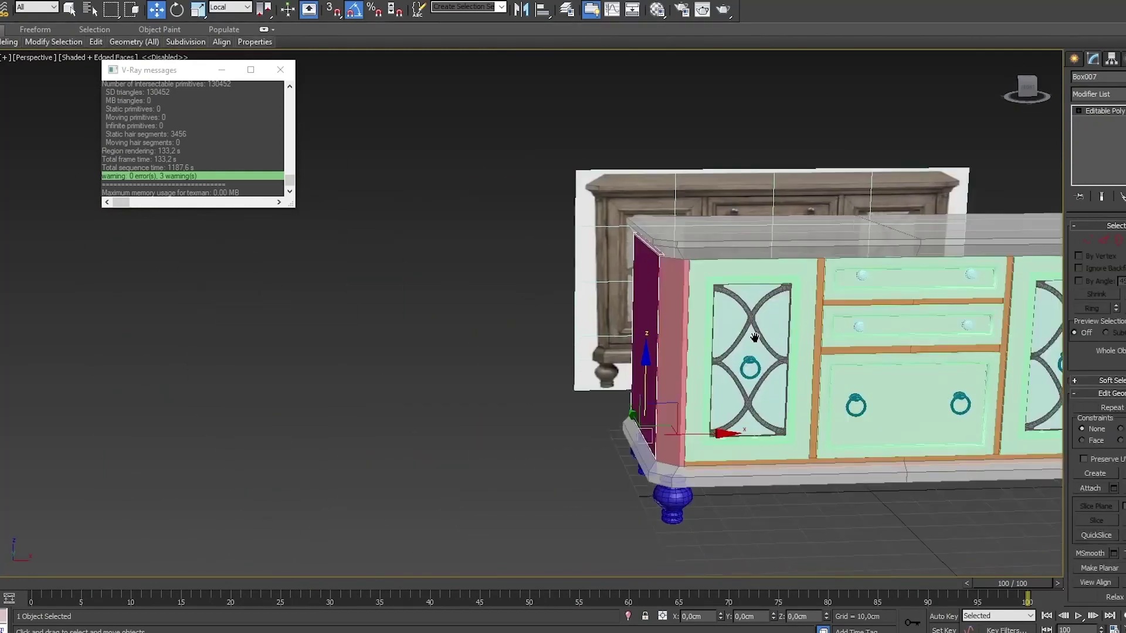
{"action": "left_click", "coordinate": [1096, 94]}
{"action": "left_click", "coordinate": [1113, 423]}
{"action": "key", "text": "ctrl+z"}
Step: Return the cabinet body to top-level object editing, orbiting round to the front
{"action": "middle_click_drag", "start_coordinate": [909, 403], "coordinate": [1035, 299], "text": "alt"}
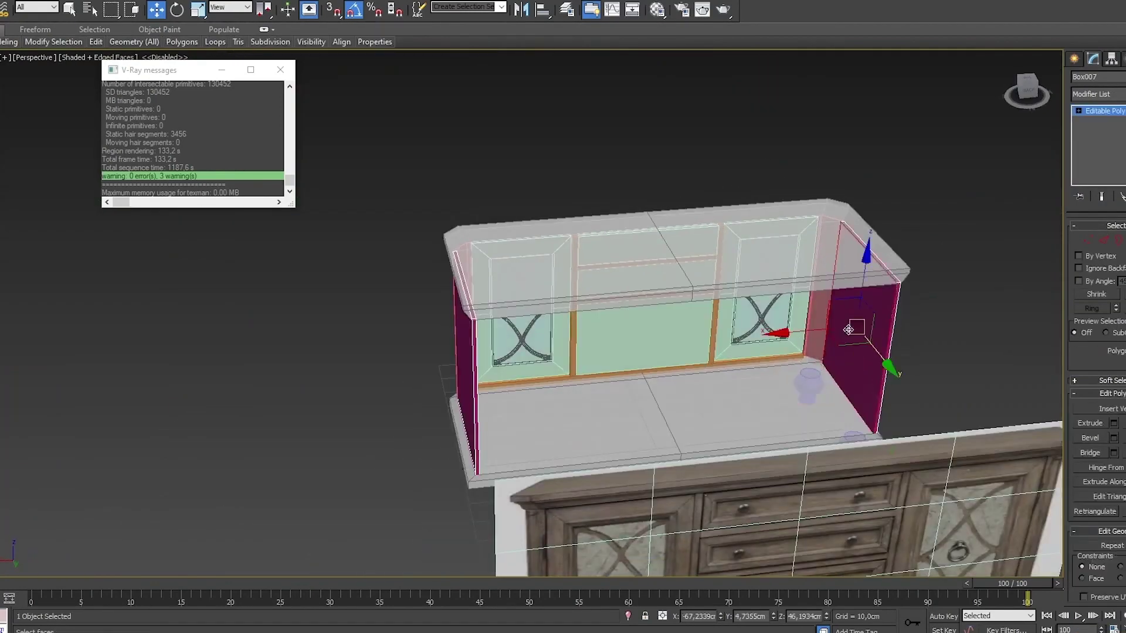
{"action": "middle_click_drag", "start_coordinate": [848, 330], "coordinate": [469, 309], "text": "alt"}
{"action": "key", "text": "2"}
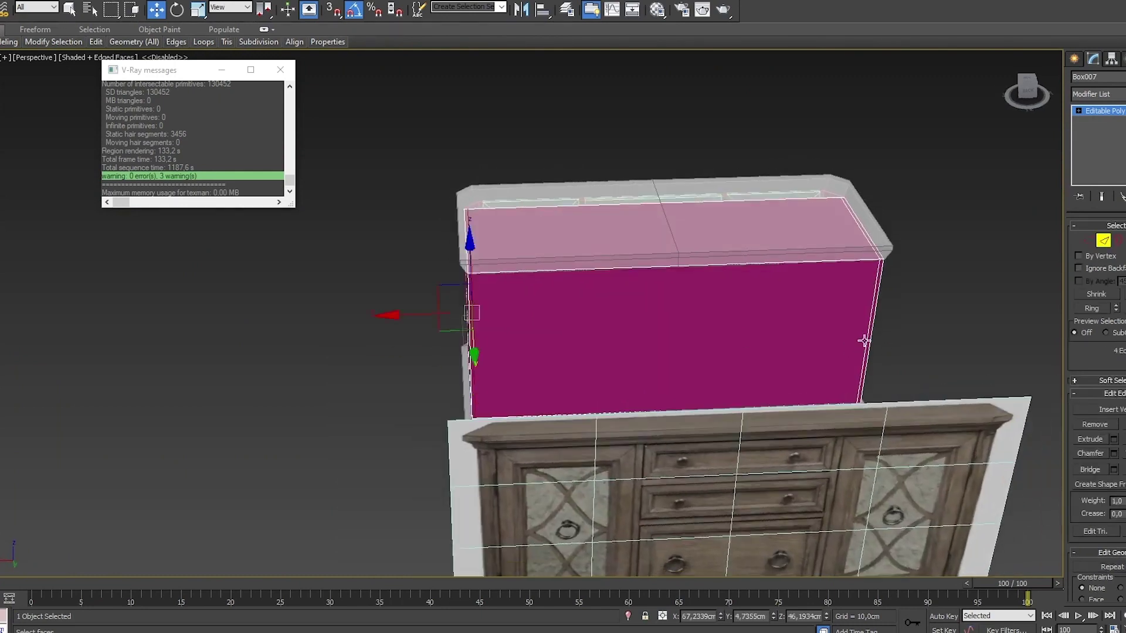
{"action": "right_click", "coordinate": [891, 256]}
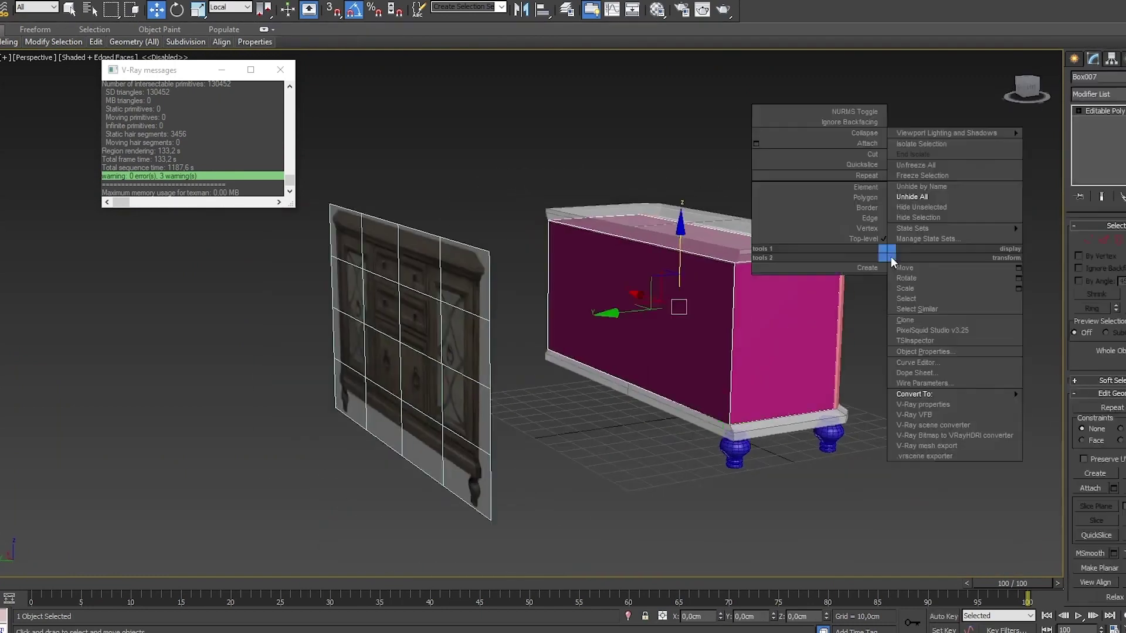
{"action": "left_click", "coordinate": [894, 332]}
{"action": "mouse_move", "coordinate": [893, 333]}
{"action": "middle_mouse_down", "text": "alt"}
{"action": "mouse_move", "coordinate": [656, 425]}
{"action": "mouse_move", "coordinate": [635, 444]}
{"action": "middle_mouse_up", "text": "alt"}
Step: Add a Symmetry modifier to the turned foot Line002
{"action": "left_click", "coordinate": [504, 452]}
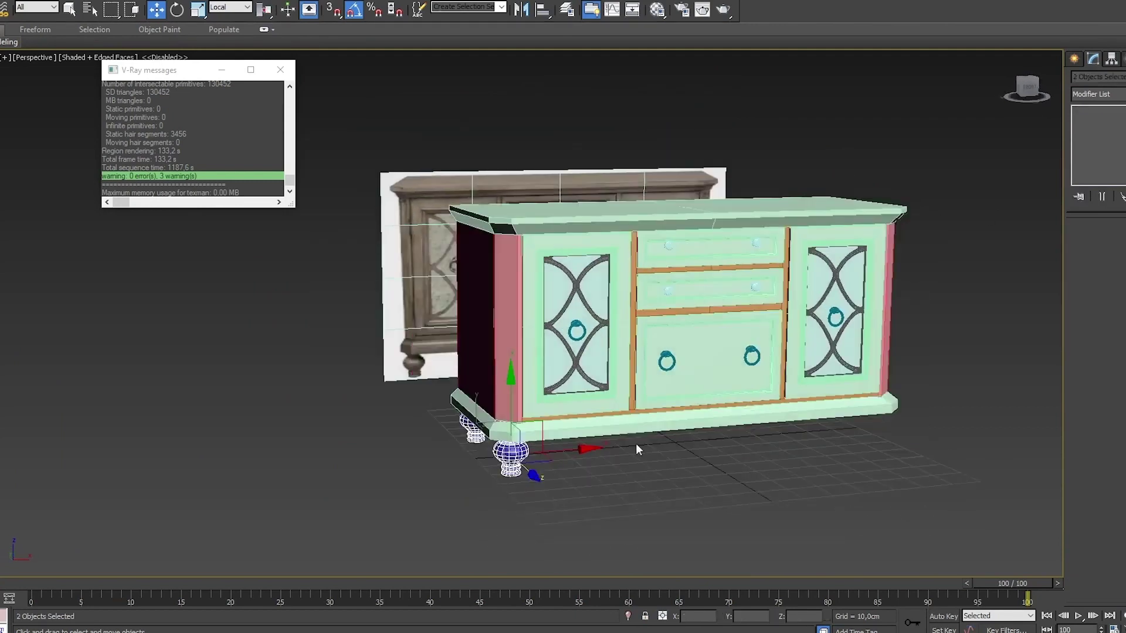
{"action": "left_click", "coordinate": [1096, 94]}
{"action": "type", "text": "y"}
{"action": "key", "text": "Return"}
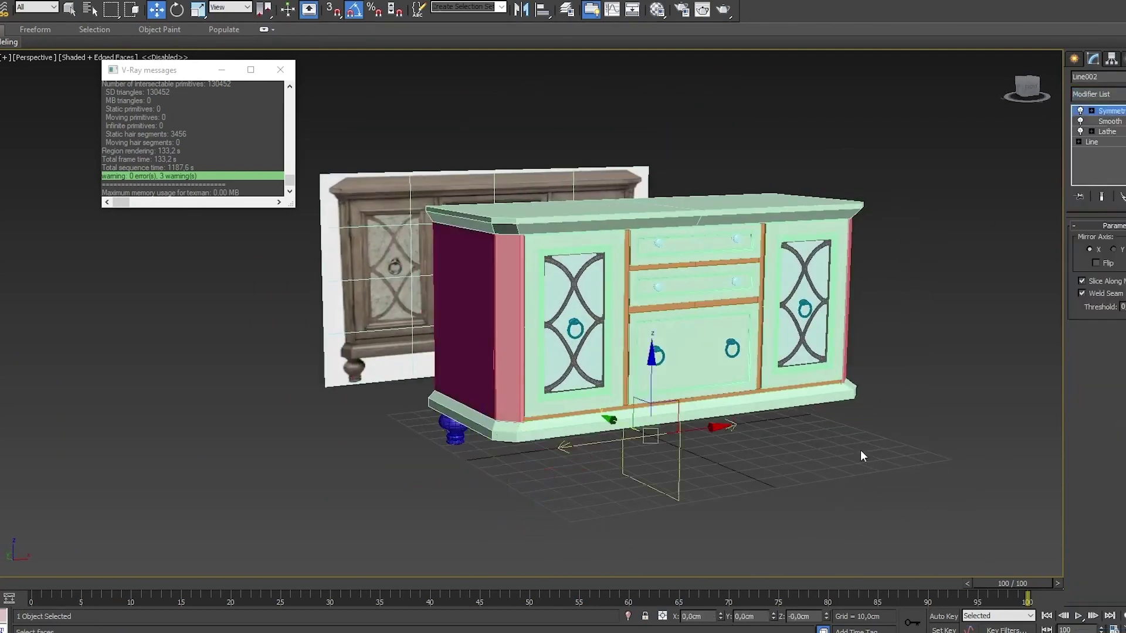
Step: Align the stray foot onto the left foot with the Align tool
{"action": "middle_click_drag", "start_coordinate": [862, 456], "coordinate": [674, 422], "text": "alt"}
{"action": "scroll", "coordinate": [563, 411], "scroll_direction": "up", "scroll_amount": 5}
{"action": "key", "text": "alt+a"}
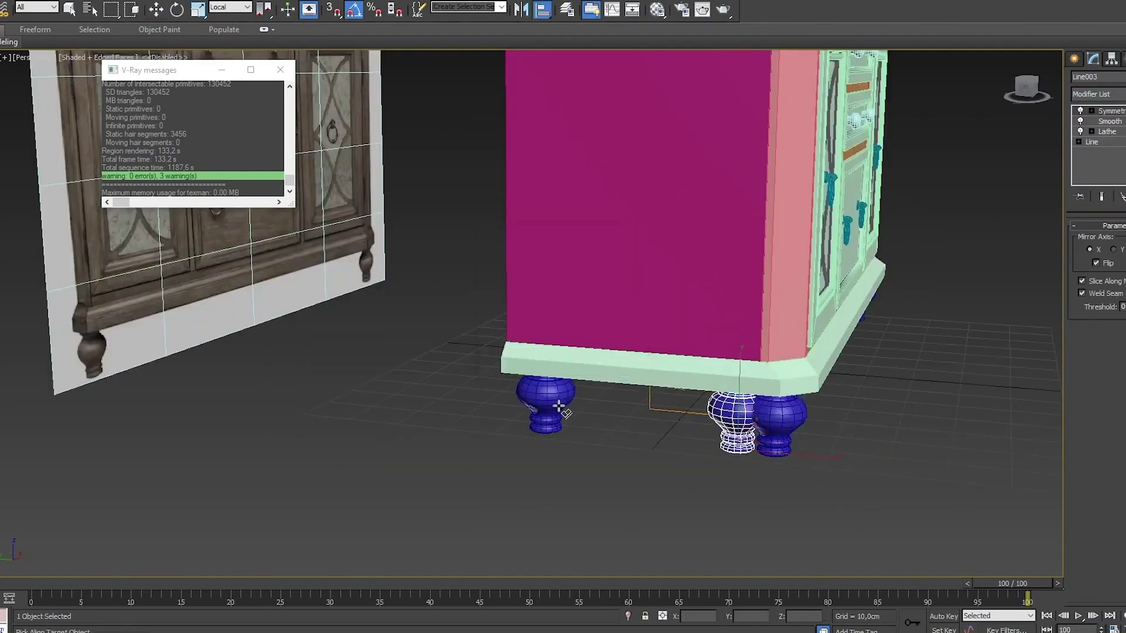
{"action": "left_click", "coordinate": [558, 406]}
{"action": "left_click", "coordinate": [544, 333]}
{"action": "left_click", "coordinate": [527, 284]}
{"action": "left_click", "coordinate": [551, 411]}
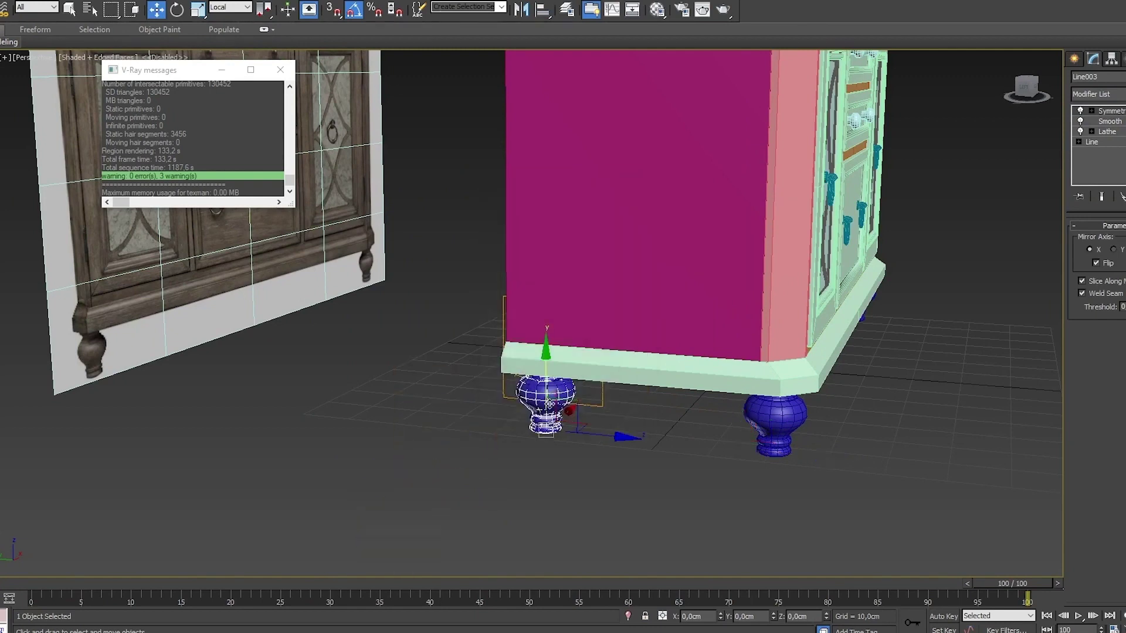
{"action": "key", "text": "ctrl+d"}
Step: Replace the cabinet parts' material with one new grey VRayMtl in the Material Editor
{"action": "scroll", "coordinate": [549, 403], "scroll_direction": "down", "scroll_amount": 5}
{"action": "middle_click_drag", "start_coordinate": [586, 382], "coordinate": [762, 352], "text": "alt"}
{"action": "scroll", "coordinate": [851, 324], "scroll_direction": "down", "scroll_amount": 2}
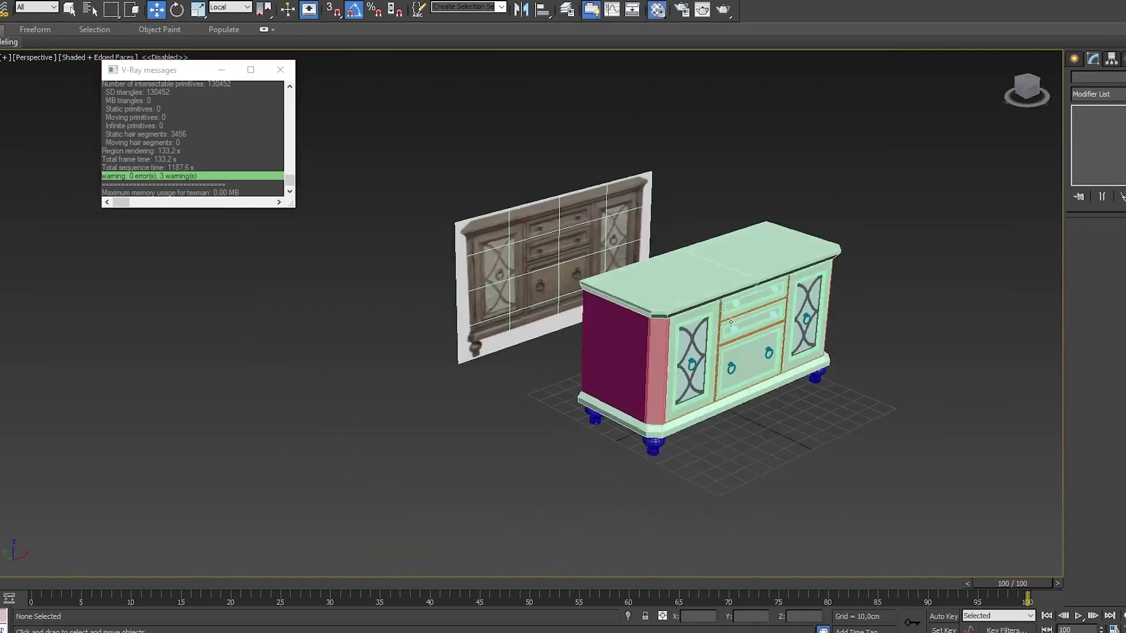
{"action": "key", "text": "m"}
{"action": "right_click", "coordinate": [624, 200]}
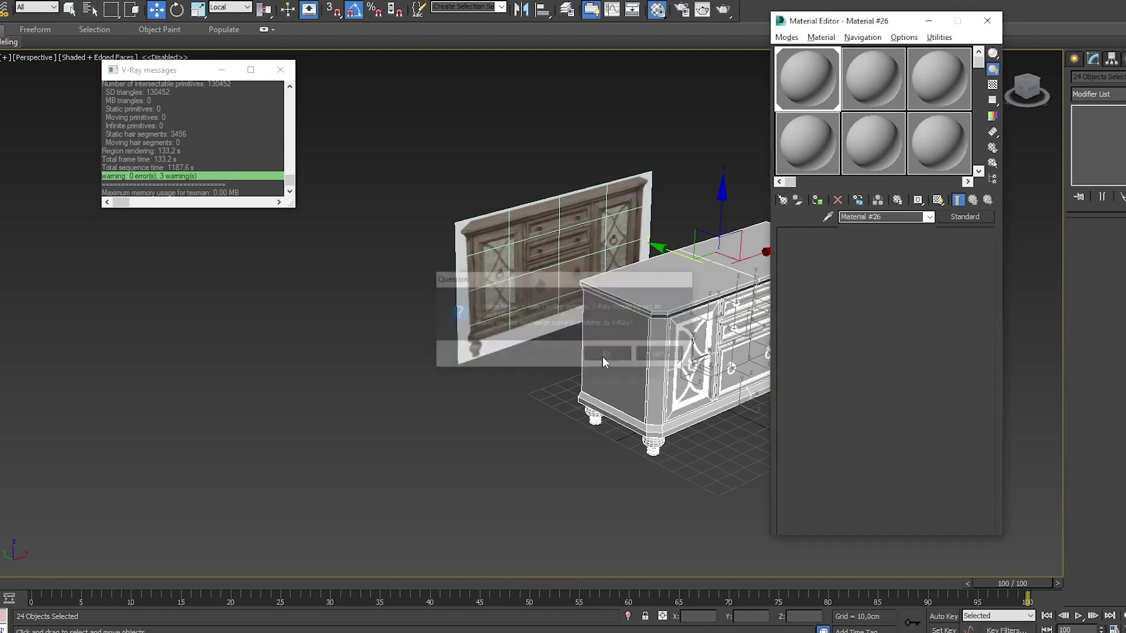
{"action": "left_click", "coordinate": [605, 354]}
Step: Assign V-Ray as the renderer in Render Setup and close the material editor
{"action": "key", "text": "F10"}
{"action": "scroll", "coordinate": [377, 369], "scroll_direction": "down", "scroll_amount": 5}
{"action": "left_click", "coordinate": [586, 111]}
{"action": "left_click", "coordinate": [987, 20]}
Step: Select the door panel, lower drawer parts and base body of the cabinet
{"action": "left_click", "coordinate": [885, 277]}
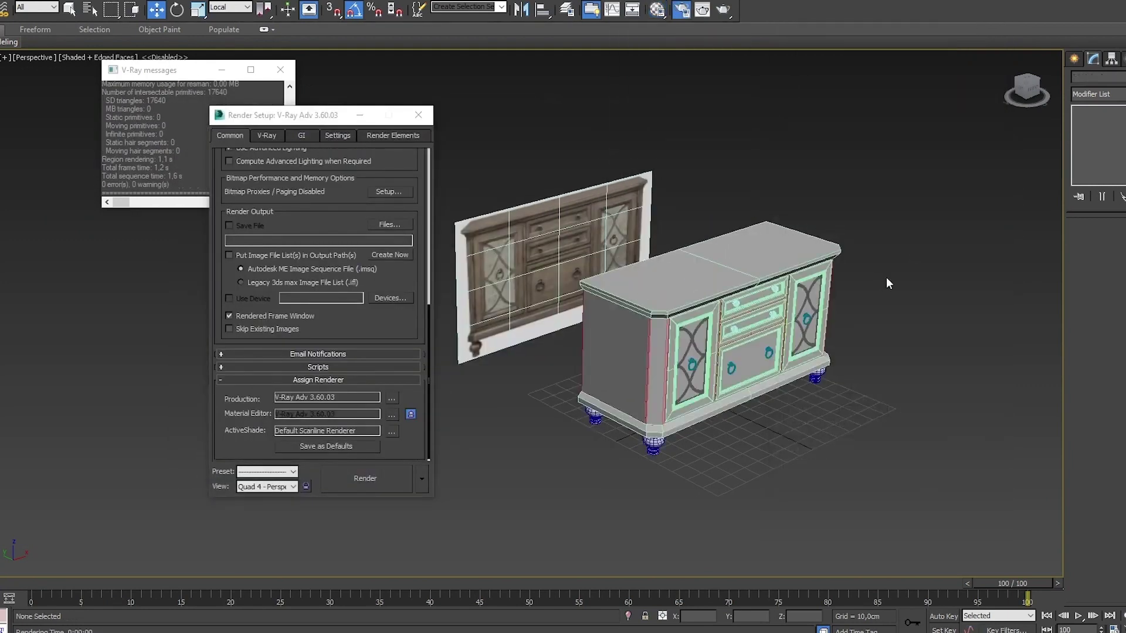
{"action": "scroll", "coordinate": [886, 277], "scroll_direction": "up", "scroll_amount": 5}
{"action": "scroll", "coordinate": [938, 289], "scroll_direction": "up", "scroll_amount": 5}
{"action": "left_click", "coordinate": [841, 299]}
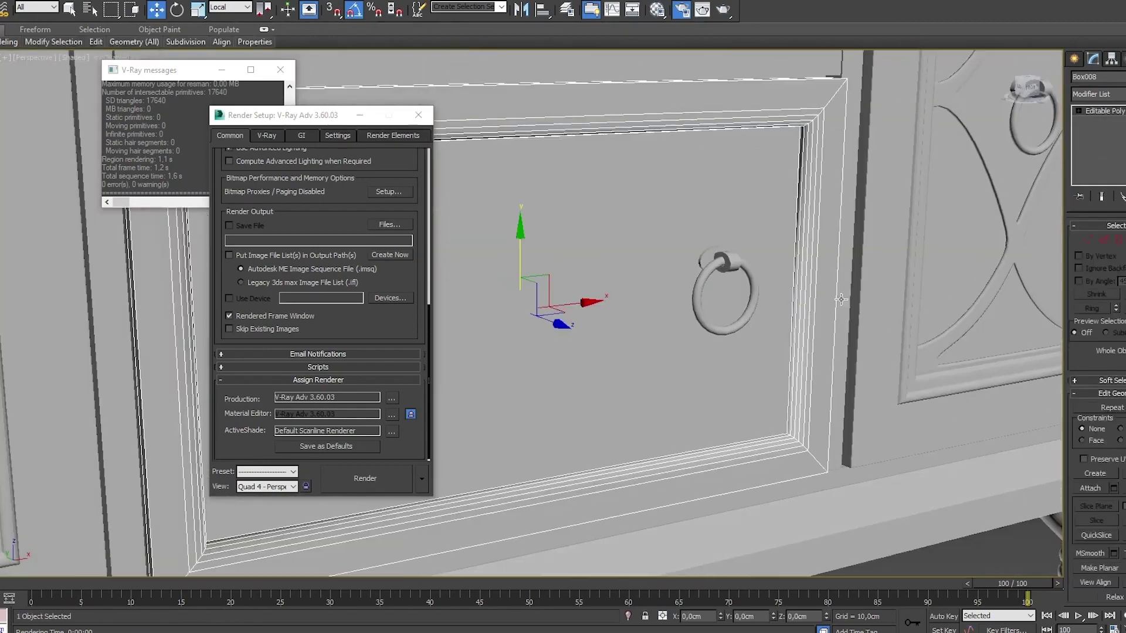
{"action": "scroll", "coordinate": [841, 299], "scroll_direction": "down", "scroll_amount": 5}
{"action": "left_click", "coordinate": [751, 307]}
{"action": "scroll", "coordinate": [752, 307], "scroll_direction": "up", "scroll_amount": 5}
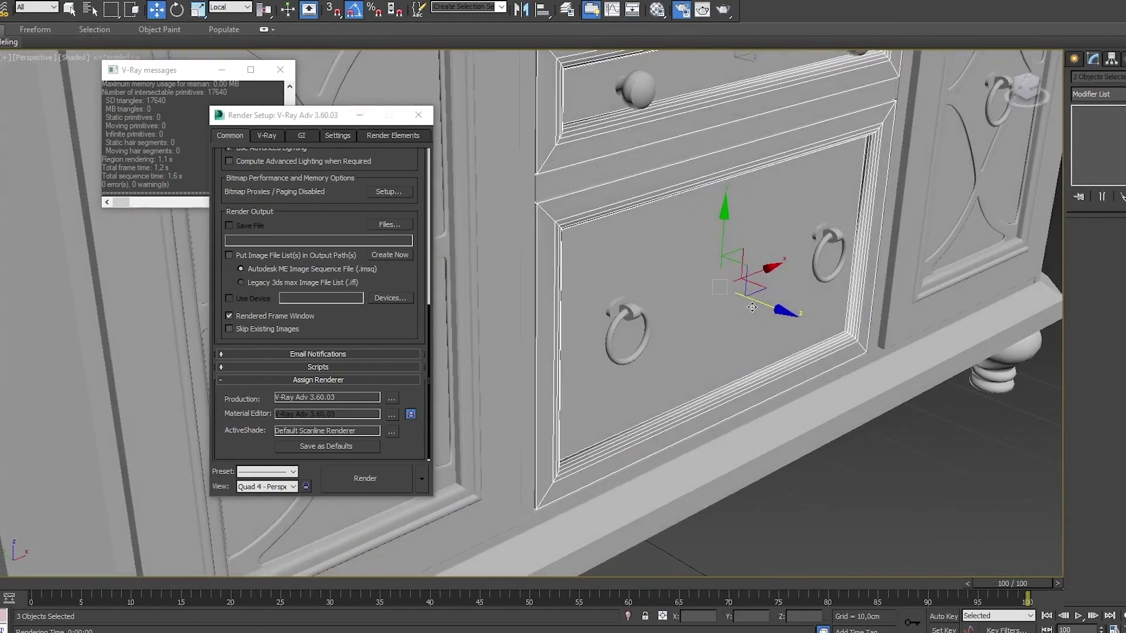
{"action": "scroll", "coordinate": [751, 307], "scroll_direction": "down", "scroll_amount": 5}
{"action": "middle_click_drag", "start_coordinate": [751, 307], "coordinate": [752, 382], "text": "alt"}
{"action": "left_click", "coordinate": [752, 382]}
{"action": "scroll", "coordinate": [752, 382], "scroll_direction": "up", "scroll_amount": 5}
{"action": "scroll", "coordinate": [752, 382], "scroll_direction": "down", "scroll_amount": 5}
Step: Study the sideboard reference photos in the image viewer beside the 3D scene
{"action": "key", "text": "alt+Tab"}
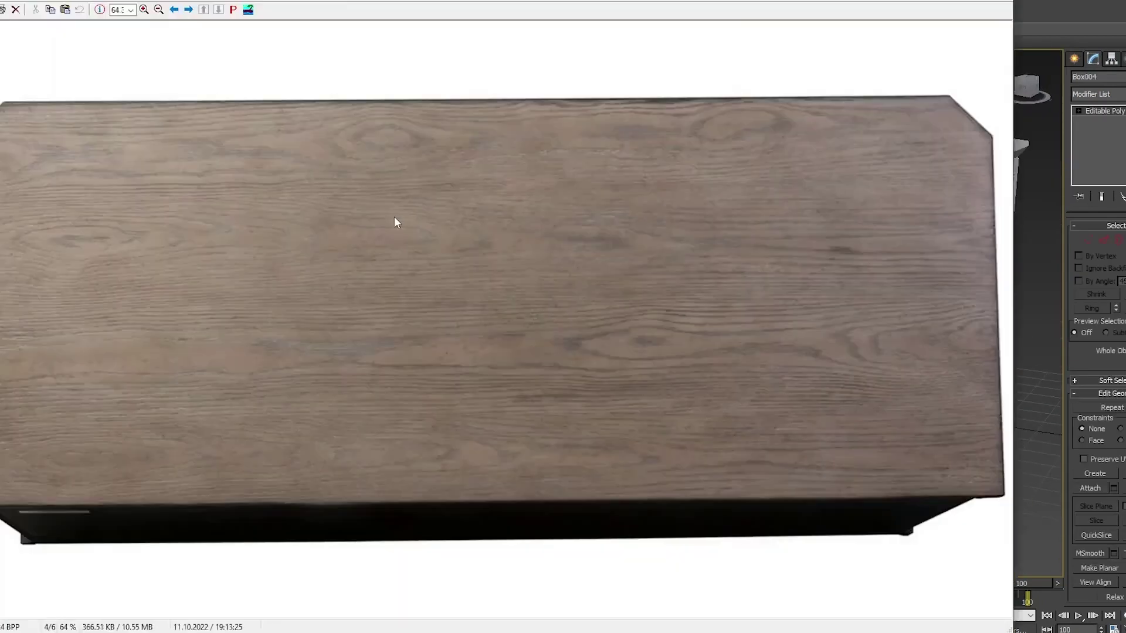
{"action": "scroll", "coordinate": [394, 222], "scroll_direction": "down", "scroll_amount": 1}
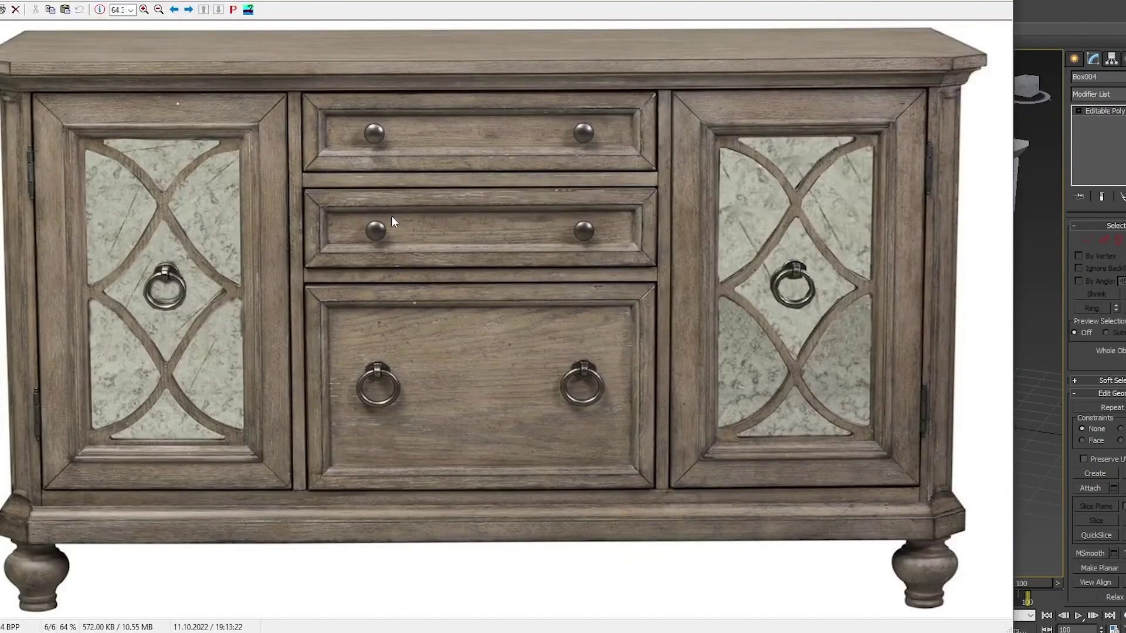
{"action": "scroll", "coordinate": [649, 260], "scroll_direction": "down", "scroll_amount": 1}
{"action": "key", "text": "alt+Tab"}
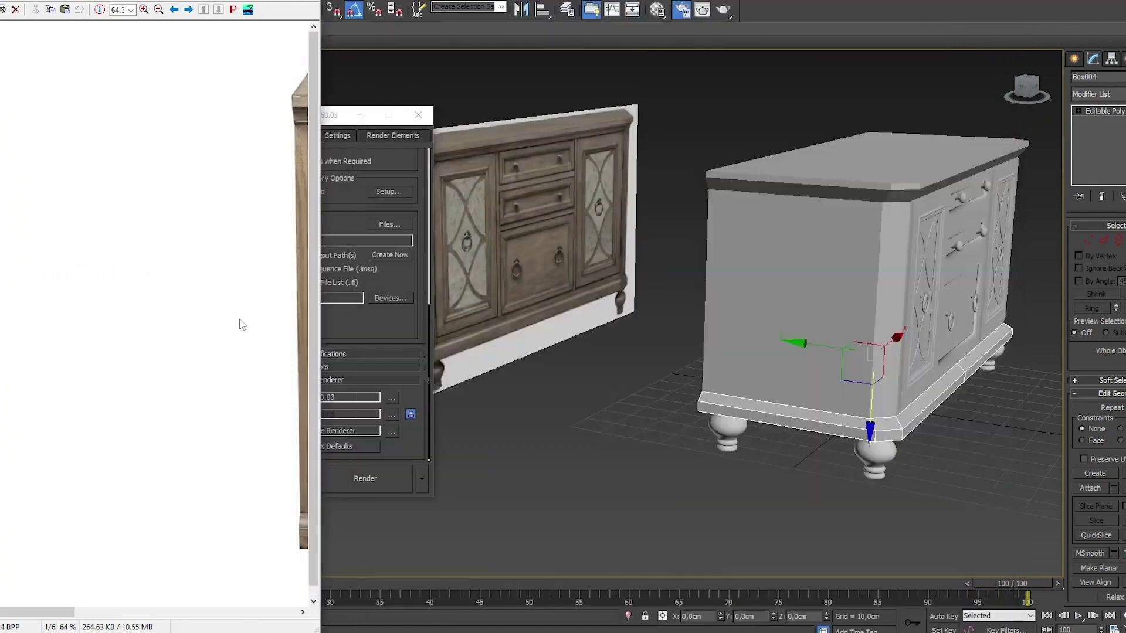
{"action": "scroll", "coordinate": [857, 329], "scroll_direction": "up", "scroll_amount": 3}
{"action": "scroll", "coordinate": [742, 317], "scroll_direction": "up", "scroll_amount": 2}
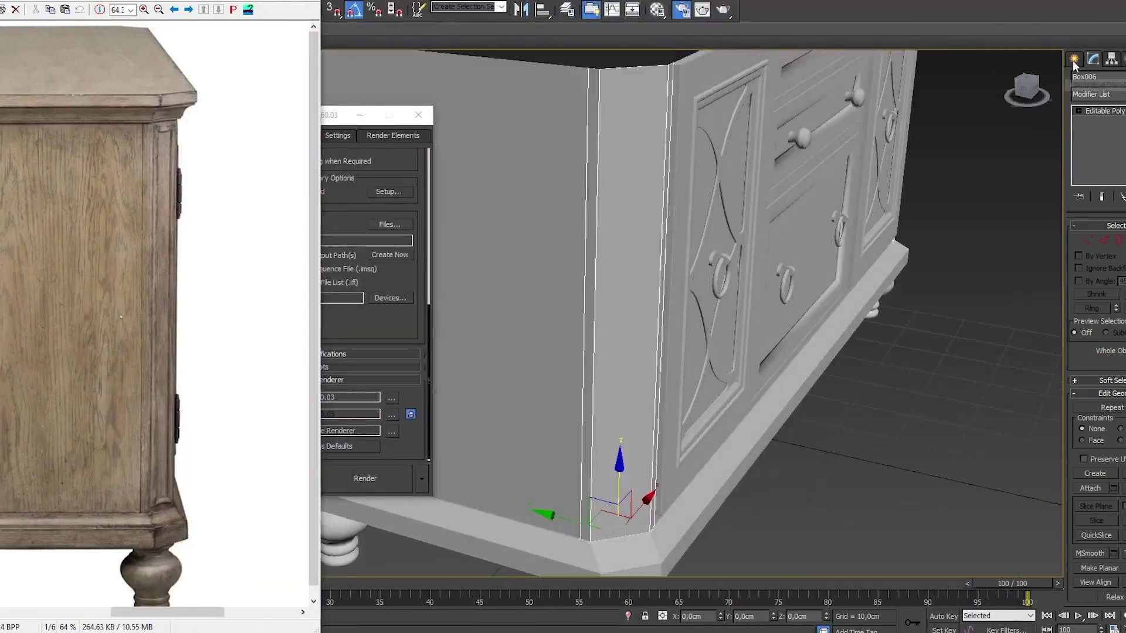
Step: Close Render Setup and inspect the base's angled corner face in polygon mode
{"action": "key", "text": "4"}
{"action": "mouse_move", "coordinate": [822, 404]}
{"action": "middle_mouse_down", "text": "alt"}
{"action": "mouse_move", "coordinate": [731, 325]}
{"action": "mouse_move", "coordinate": [703, 317]}
{"action": "mouse_move", "coordinate": [821, 392]}
{"action": "mouse_move", "coordinate": [885, 371]}
{"action": "mouse_move", "coordinate": [748, 335]}
{"action": "mouse_move", "coordinate": [762, 322]}
{"action": "middle_mouse_up", "text": "alt"}
{"action": "key", "text": "F10"}
{"action": "scroll", "coordinate": [727, 319], "scroll_direction": "down", "scroll_amount": 5}
{"action": "scroll", "coordinate": [762, 322], "scroll_direction": "up", "scroll_amount": 5}
{"action": "scroll", "coordinate": [769, 324], "scroll_direction": "down", "scroll_amount": 3}
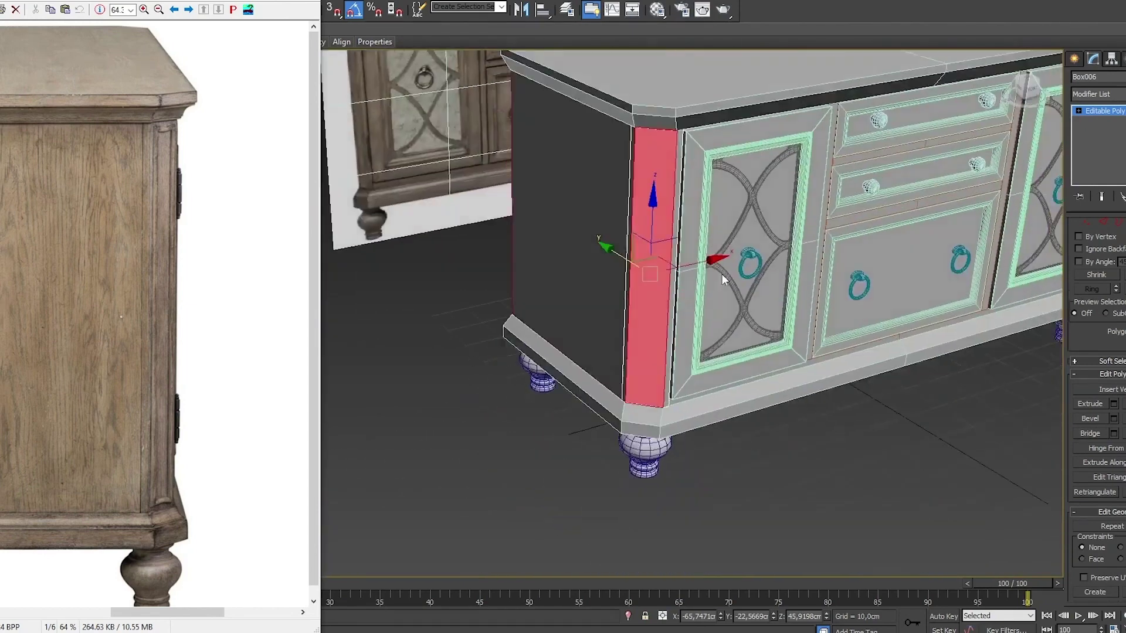
{"action": "scroll", "coordinate": [770, 324], "scroll_direction": "down", "scroll_amount": 3}
{"action": "scroll", "coordinate": [205, 475], "scroll_direction": "up", "scroll_amount": 5}
{"action": "left_click", "coordinate": [954, 276]}
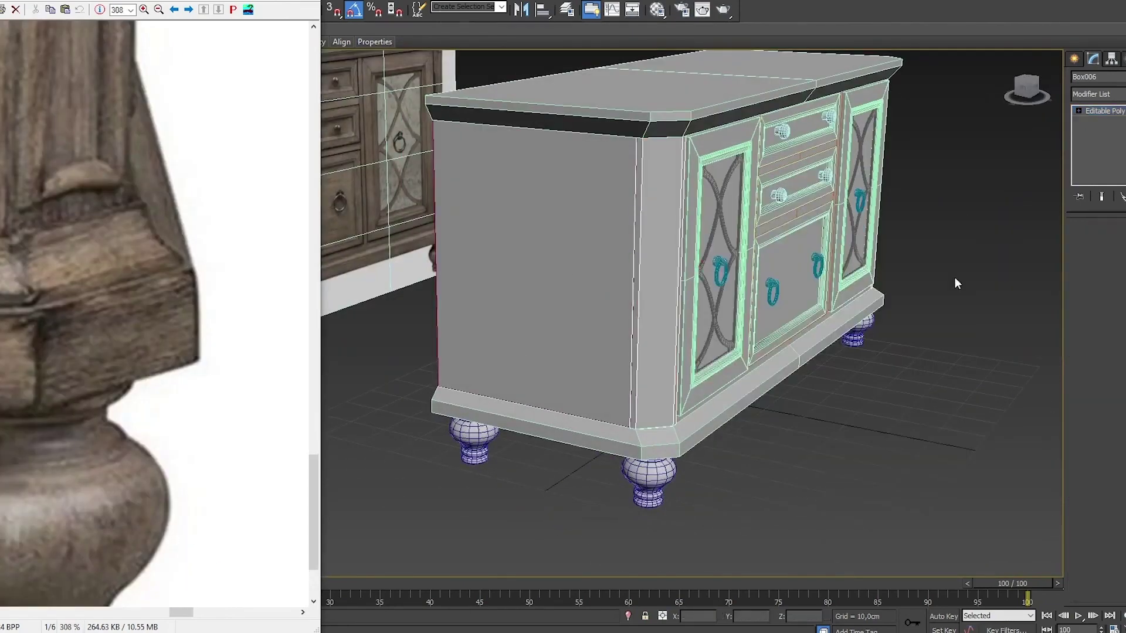
{"action": "scroll", "coordinate": [606, 432], "scroll_direction": "up", "scroll_amount": 5}
{"action": "scroll", "coordinate": [945, 347], "scroll_direction": "down", "scroll_amount": 3}
Step: Select the base-corner vertices and edges of the rail in the front view
{"action": "scroll", "coordinate": [836, 347], "scroll_direction": "up", "scroll_amount": 3}
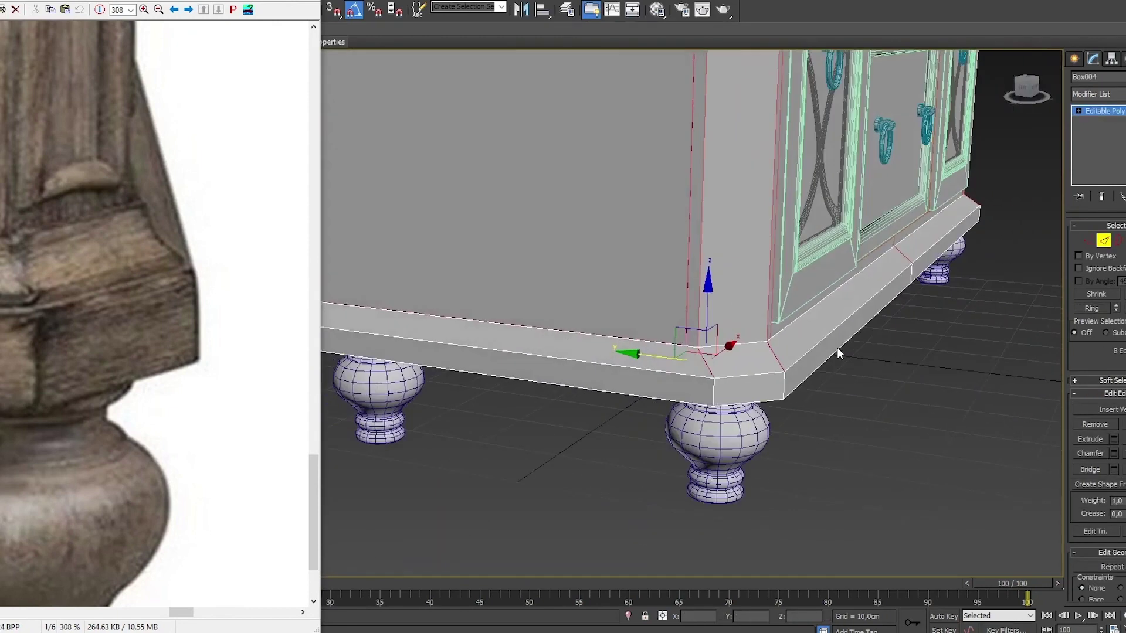
{"action": "scroll", "coordinate": [835, 347], "scroll_direction": "up", "scroll_amount": 2}
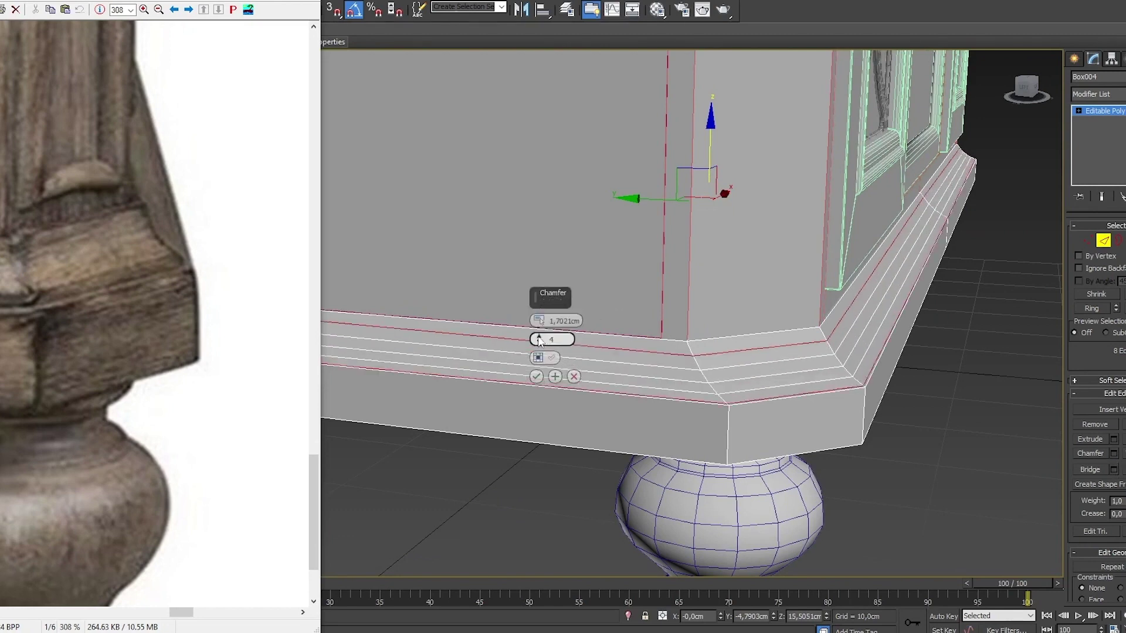
{"action": "left_click", "coordinate": [574, 377]}
{"action": "key", "text": "f"}
{"action": "key", "text": "1"}
{"action": "scroll", "coordinate": [563, 334], "scroll_direction": "up", "scroll_amount": 3}
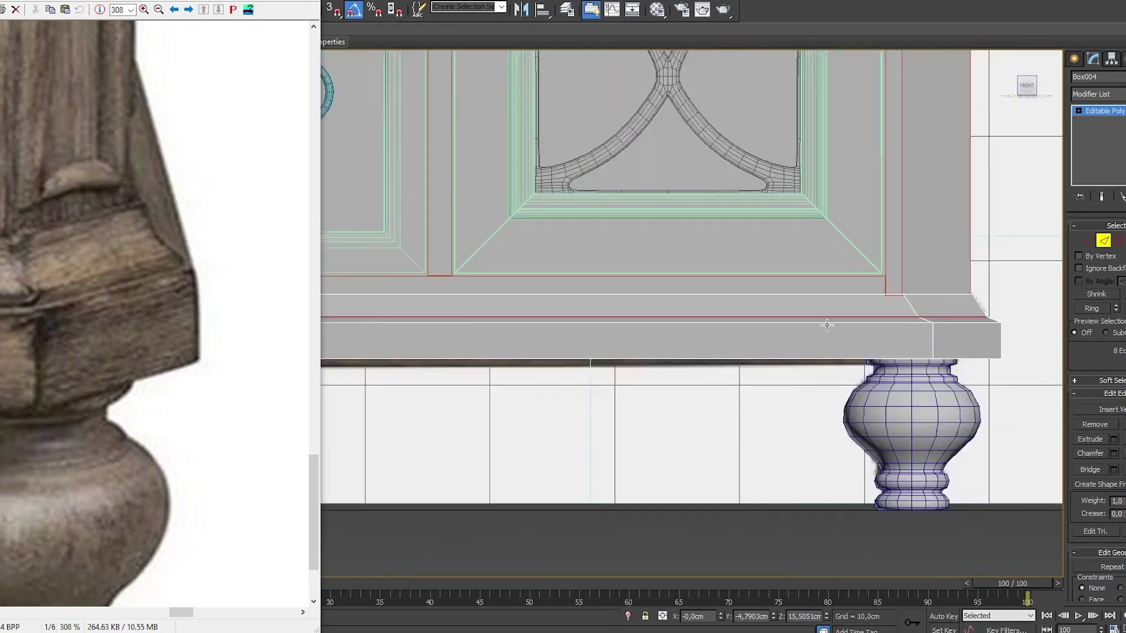
{"action": "scroll", "coordinate": [563, 334], "scroll_direction": "up", "scroll_amount": 3}
{"action": "left_click_drag", "start_coordinate": [524, 382], "coordinate": [703, 401]}
{"action": "key", "text": "2"}
{"action": "middle_click_drag", "start_coordinate": [704, 401], "coordinate": [800, 324]}
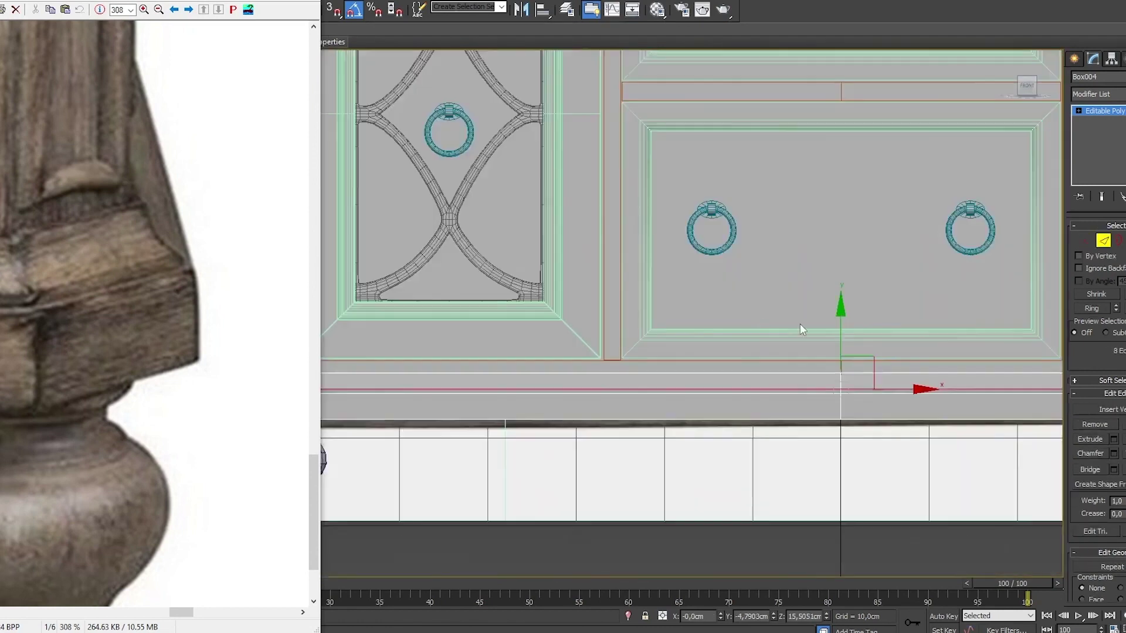
{"action": "middle_click_drag", "start_coordinate": [693, 340], "coordinate": [998, 306]}
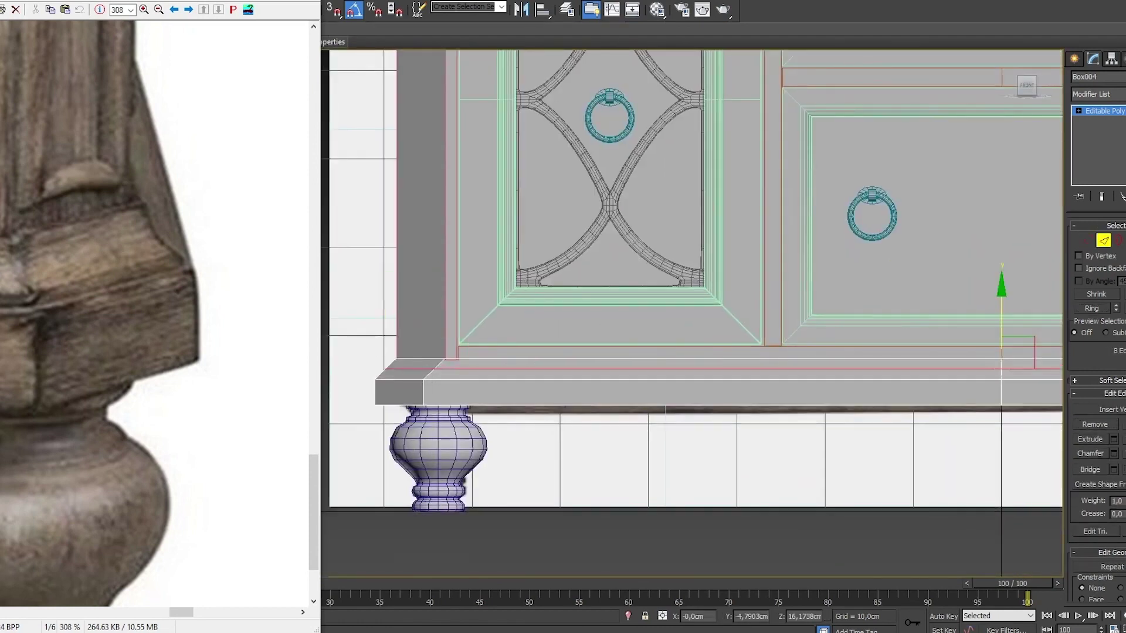
Step: Chamfer the rail's top edges by 1,7021 cm with 4 segments
{"action": "key", "text": "1"}
{"action": "scroll", "coordinate": [370, 382], "scroll_direction": "up", "scroll_amount": 5}
{"action": "scroll", "coordinate": [576, 335], "scroll_direction": "down", "scroll_amount": 2}
{"action": "middle_click_drag", "start_coordinate": [576, 335], "coordinate": [800, 337], "text": "alt"}
{"action": "scroll", "coordinate": [755, 344], "scroll_direction": "down", "scroll_amount": 5}
{"action": "key", "text": "2"}
{"action": "scroll", "coordinate": [801, 336], "scroll_direction": "up", "scroll_amount": 5}
{"action": "key", "text": "ctrl+shift+c"}
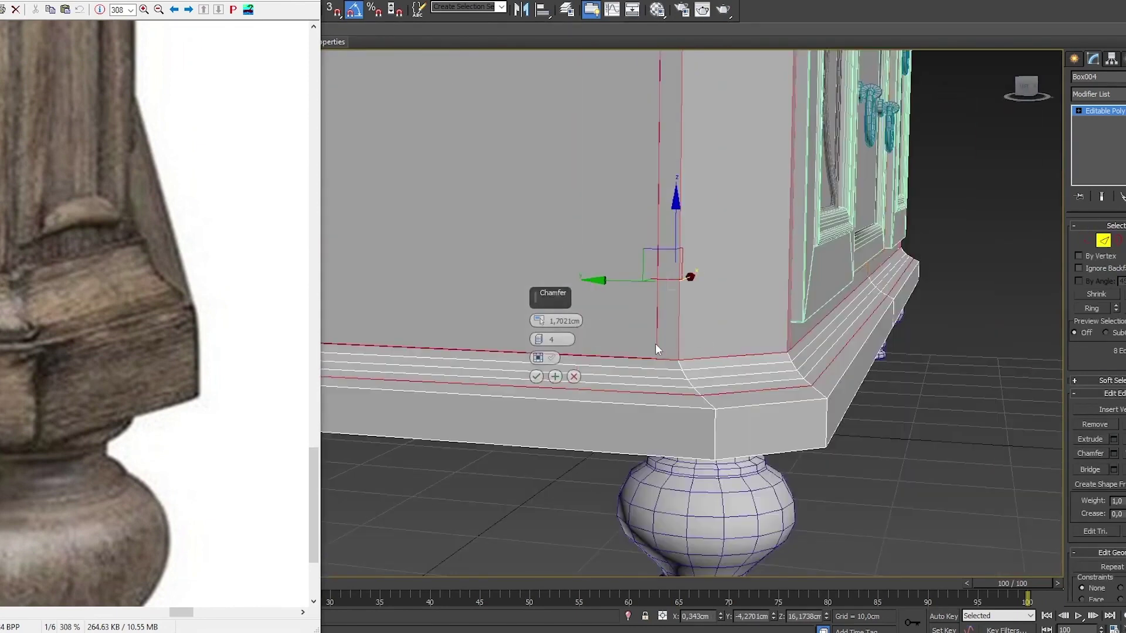
{"action": "scroll", "coordinate": [615, 340], "scroll_direction": "up", "scroll_amount": 3}
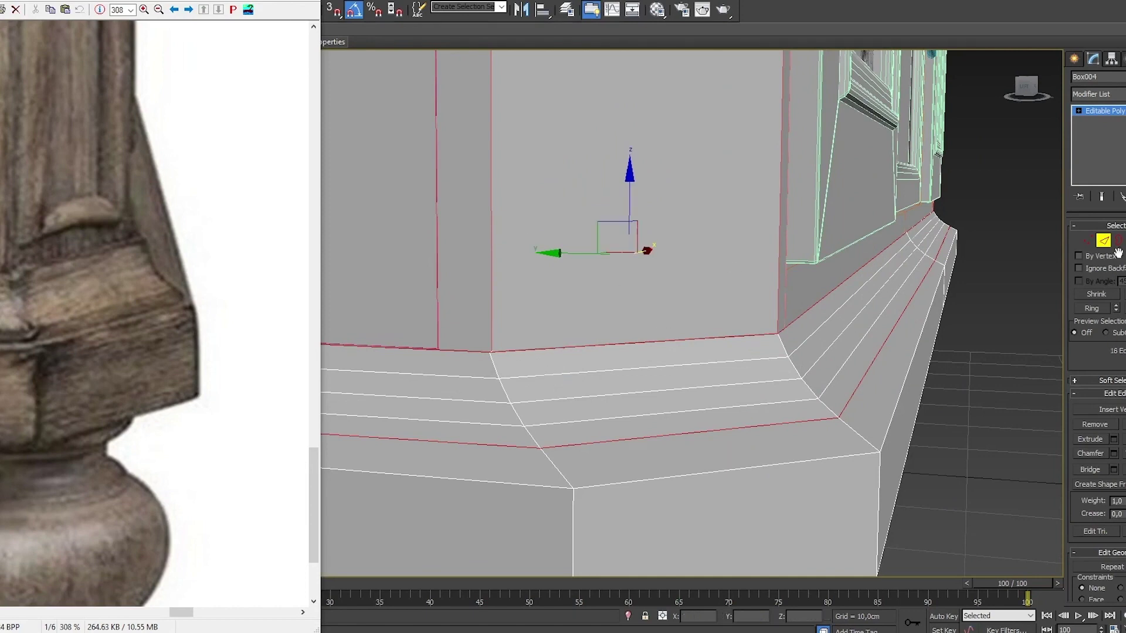
Step: Inspect the chamfered base corner, converting the selection to polygons and back to edges
{"action": "key", "text": "ctrl+4"}
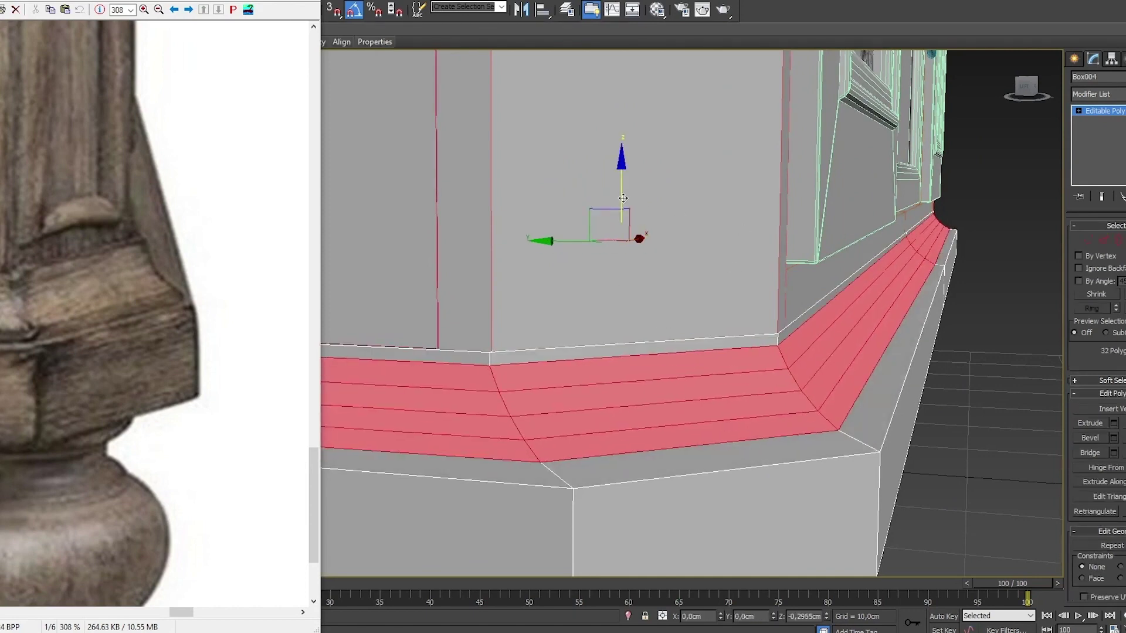
{"action": "middle_click_drag", "start_coordinate": [837, 290], "coordinate": [879, 275], "text": "alt"}
{"action": "key", "text": "2"}
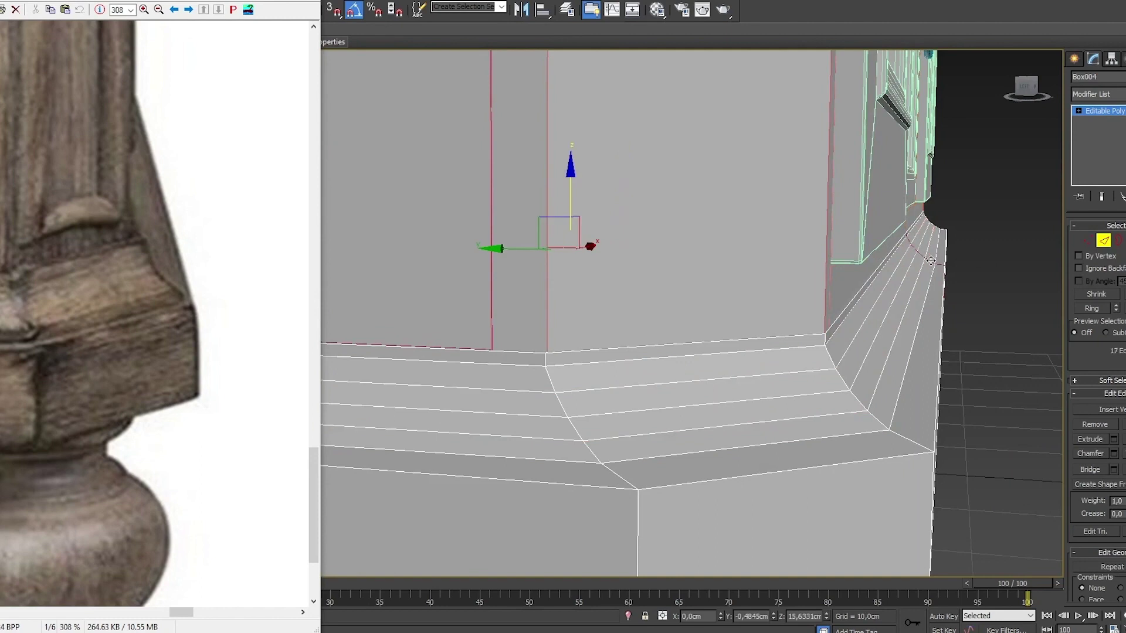
{"action": "scroll", "coordinate": [840, 409], "scroll_direction": "down", "scroll_amount": 1}
{"action": "scroll", "coordinate": [840, 409], "scroll_direction": "down", "scroll_amount": 3}
{"action": "scroll", "coordinate": [840, 409], "scroll_direction": "up", "scroll_amount": 3}
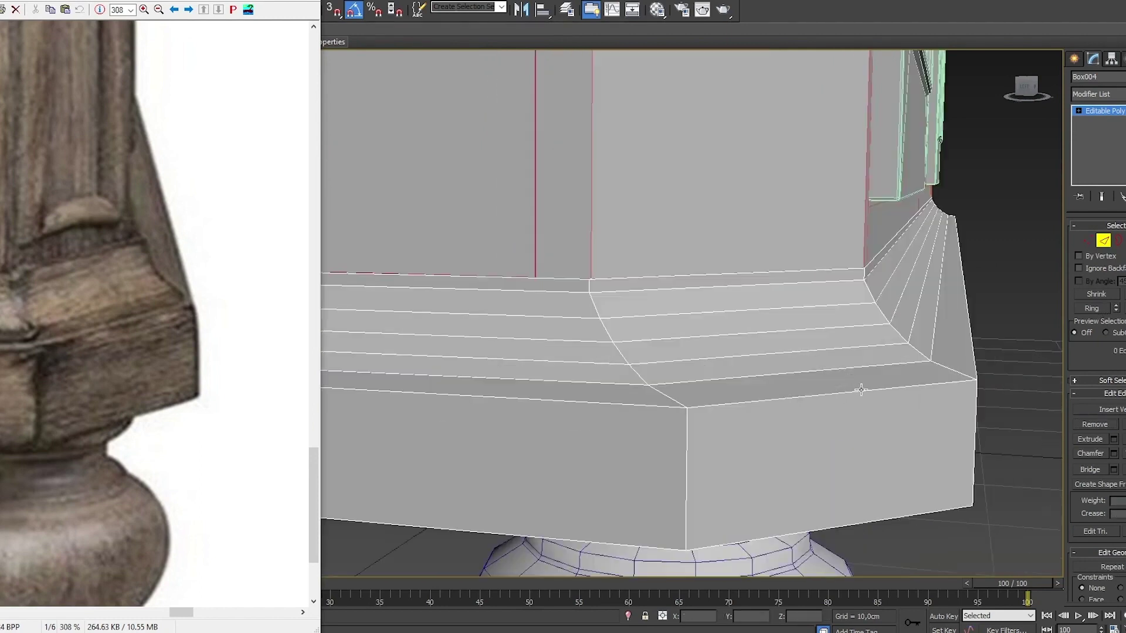
{"action": "scroll", "coordinate": [840, 409], "scroll_direction": "down", "scroll_amount": 3}
{"action": "scroll", "coordinate": [840, 409], "scroll_direction": "up", "scroll_amount": 2}
{"action": "scroll", "coordinate": [840, 409], "scroll_direction": "up", "scroll_amount": 2}
Step: Slide the moulding's profile vertices down along the curve in front wireframe view
{"action": "key", "text": "4"}
{"action": "key", "text": "f"}
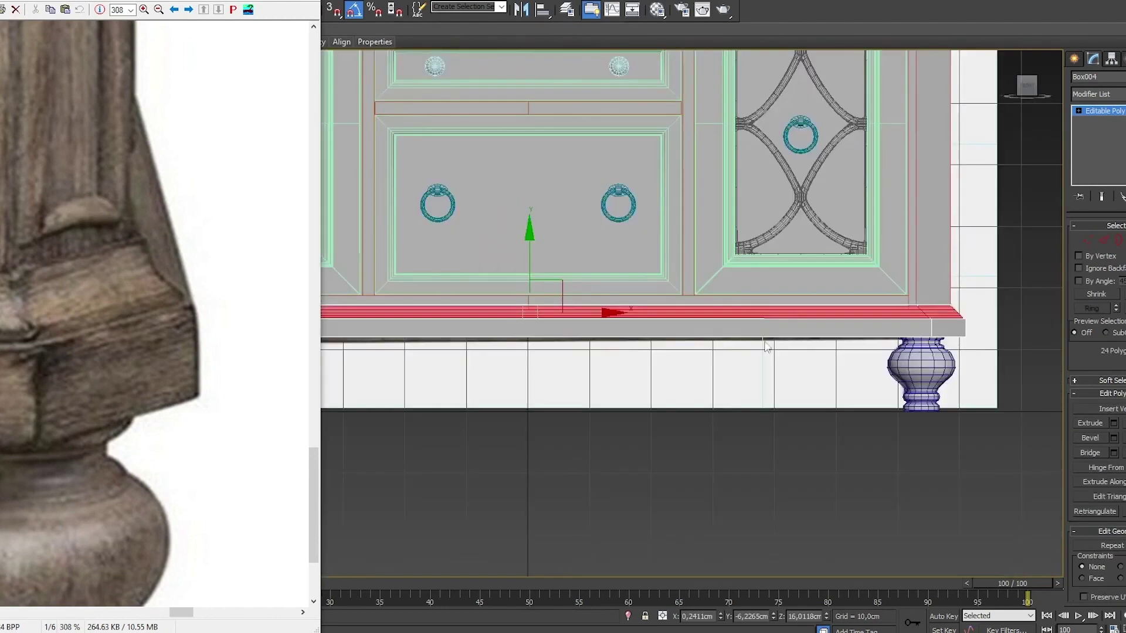
{"action": "scroll", "coordinate": [529, 339], "scroll_direction": "up", "scroll_amount": 3}
{"action": "scroll", "coordinate": [585, 327], "scroll_direction": "down", "scroll_amount": 2}
{"action": "key", "text": "1"}
{"action": "mouse_move", "coordinate": [606, 305]}
{"action": "middle_mouse_down", "text": "alt"}
{"action": "mouse_move", "coordinate": [689, 319]}
{"action": "mouse_move", "coordinate": [813, 190]}
{"action": "mouse_move", "coordinate": [801, 253]}
{"action": "mouse_move", "coordinate": [678, 327]}
{"action": "mouse_move", "coordinate": [813, 340]}
{"action": "mouse_move", "coordinate": [645, 281]}
{"action": "middle_mouse_up", "text": "alt"}
{"action": "key", "text": "f"}
{"action": "key", "text": "F3"}
{"action": "scroll", "coordinate": [621, 378], "scroll_direction": "up", "scroll_amount": 3}
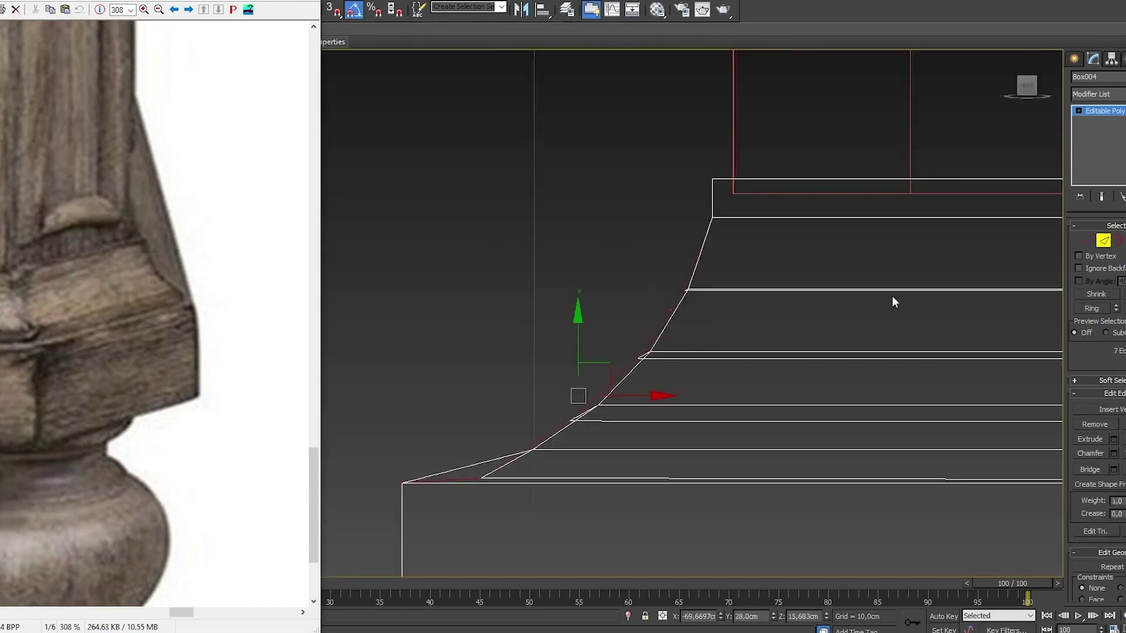
{"action": "scroll", "coordinate": [486, 445], "scroll_direction": "down", "scroll_amount": 3}
{"action": "scroll", "coordinate": [574, 264], "scroll_direction": "up", "scroll_amount": 4}
{"action": "scroll", "coordinate": [621, 264], "scroll_direction": "up", "scroll_amount": 1}
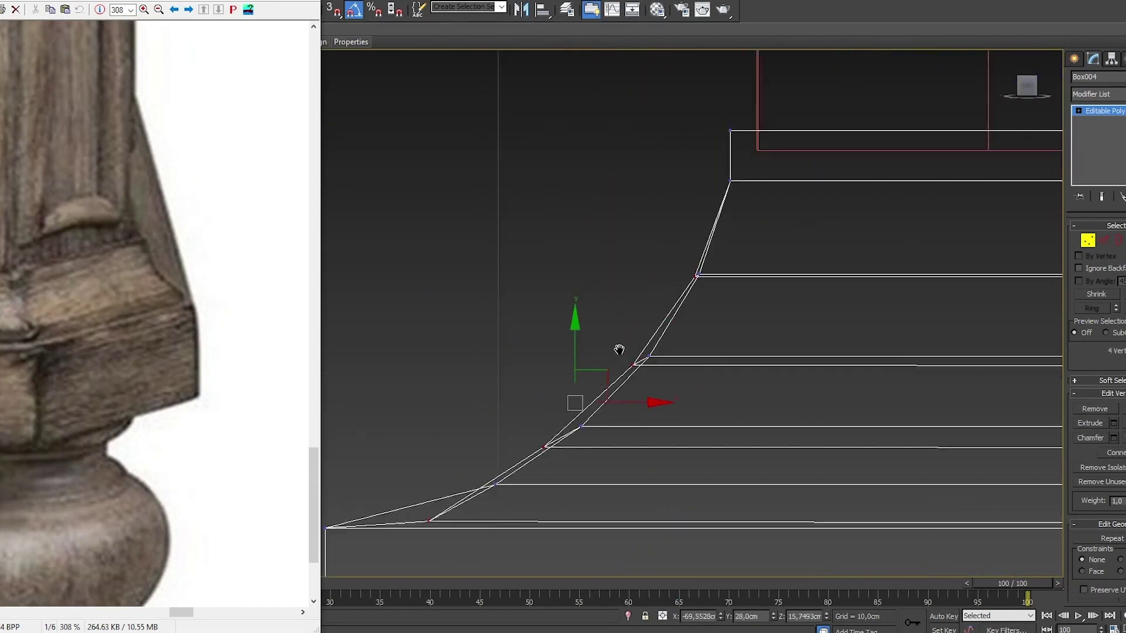
{"action": "scroll", "coordinate": [633, 352], "scroll_direction": "up", "scroll_amount": 1}
{"action": "left_click_drag", "start_coordinate": [651, 355], "coordinate": [620, 391]}
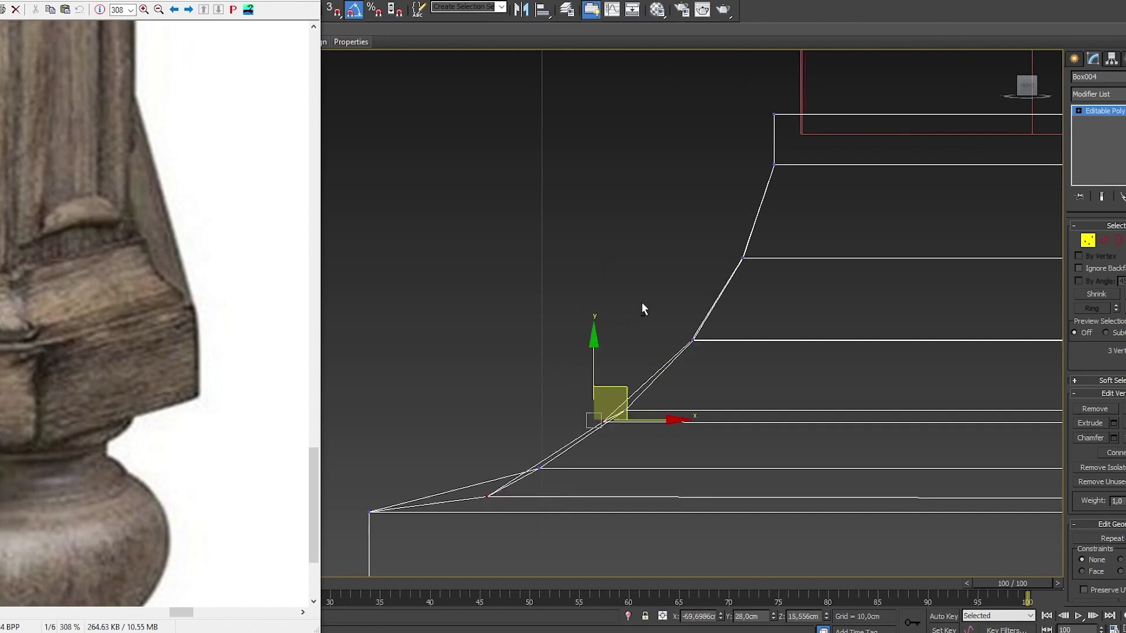
{"action": "scroll", "coordinate": [554, 458], "scroll_direction": "down", "scroll_amount": 5}
{"action": "key", "text": "F3"}
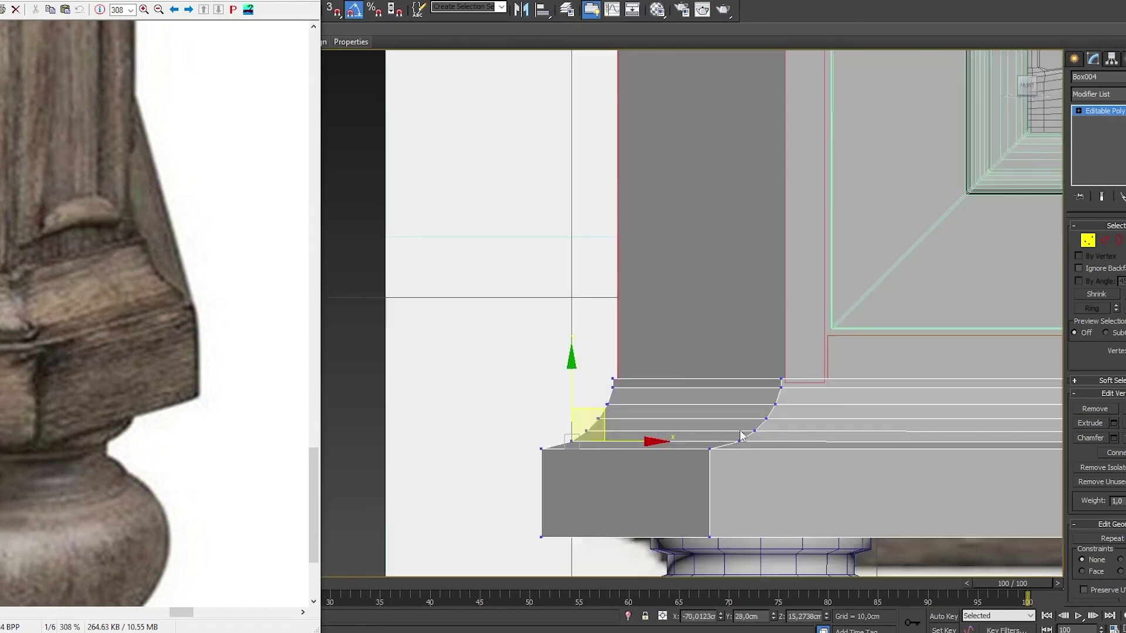
Step: Review the cabinet's corner and side in perspective and front wireframe views
{"action": "key", "text": "p"}
{"action": "scroll", "coordinate": [664, 478], "scroll_direction": "down", "scroll_amount": 5}
{"action": "key", "text": "2"}
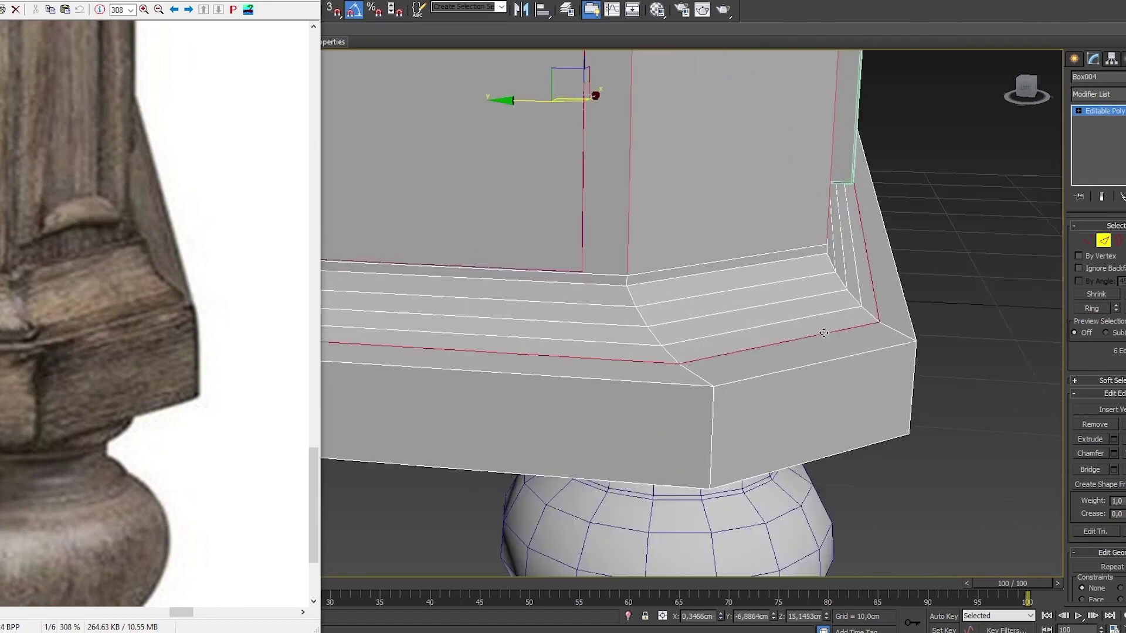
{"action": "middle_click_drag", "start_coordinate": [711, 344], "coordinate": [636, 332], "text": "alt"}
{"action": "scroll", "coordinate": [635, 331], "scroll_direction": "up", "scroll_amount": 3}
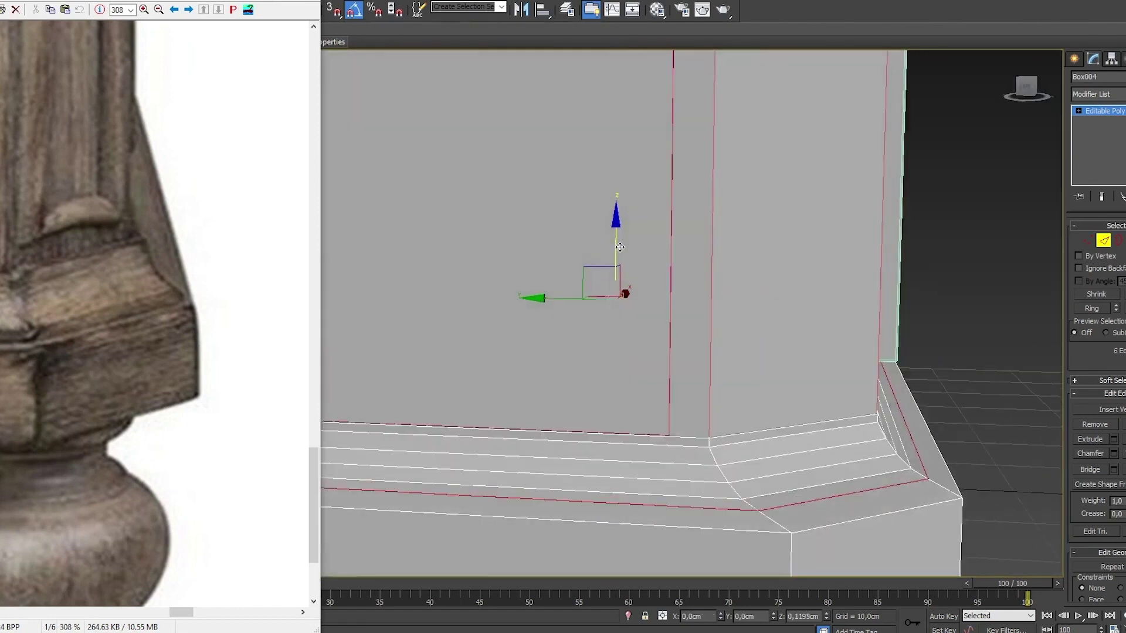
{"action": "key", "text": "f"}
{"action": "key", "text": "F3"}
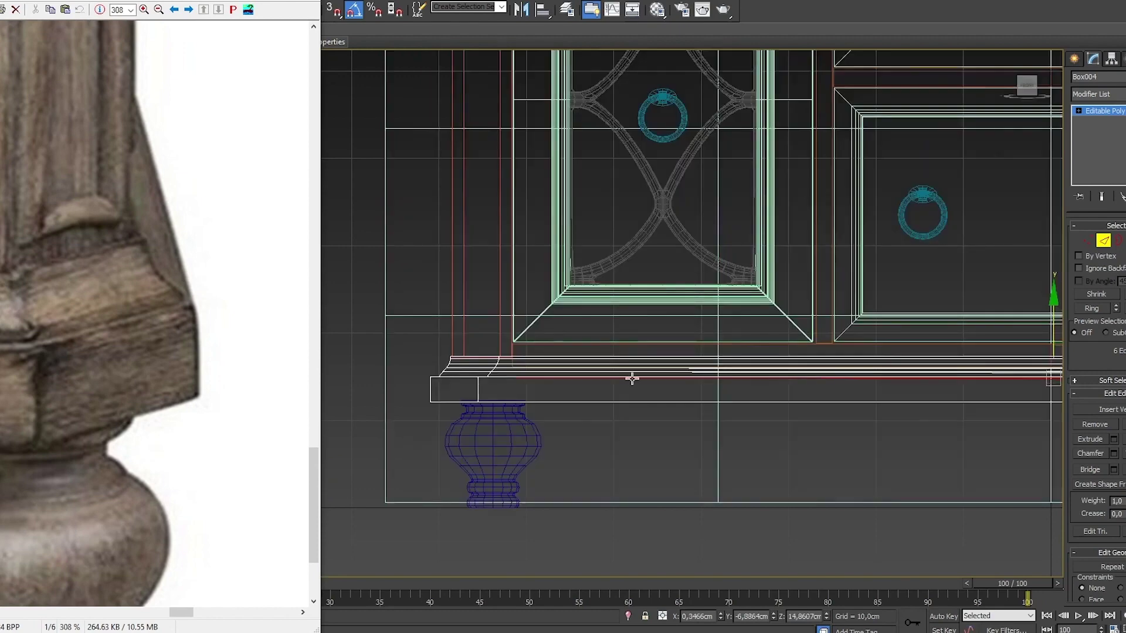
{"action": "scroll", "coordinate": [740, 343], "scroll_direction": "down", "scroll_amount": 3}
{"action": "scroll", "coordinate": [704, 340], "scroll_direction": "down", "scroll_amount": 3}
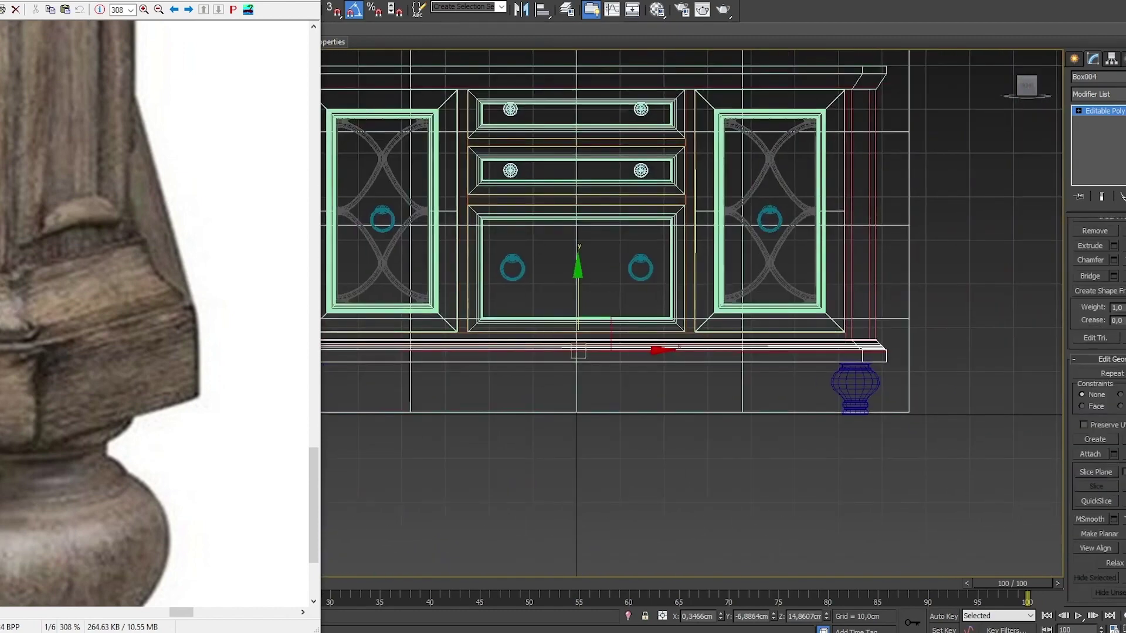
{"action": "scroll", "coordinate": [962, 332], "scroll_direction": "up", "scroll_amount": 3}
{"action": "scroll", "coordinate": [756, 336], "scroll_direction": "down", "scroll_amount": 3}
{"action": "key", "text": "p"}
Step: Orbit around the plinth corner, checking it in front, top and perspective views
{"action": "scroll", "coordinate": [724, 287], "scroll_direction": "up", "scroll_amount": 3}
{"action": "scroll", "coordinate": [867, 384], "scroll_direction": "down", "scroll_amount": 3}
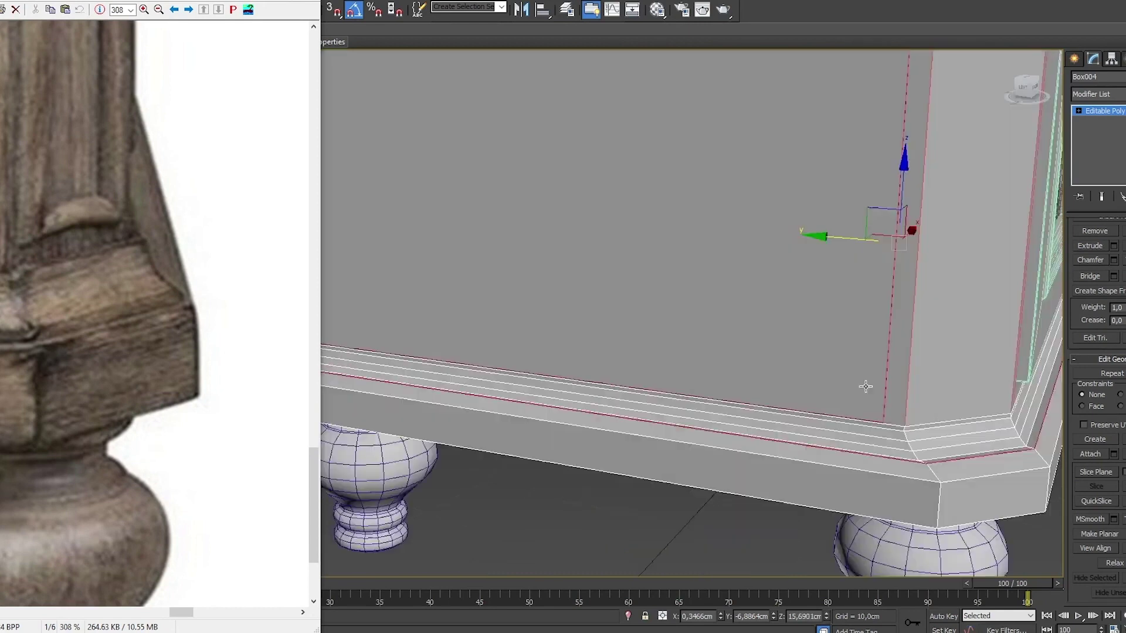
{"action": "middle_click_drag", "start_coordinate": [866, 385], "coordinate": [755, 358], "text": "alt"}
{"action": "scroll", "coordinate": [754, 358], "scroll_direction": "up", "scroll_amount": 4}
{"action": "middle_click_drag", "start_coordinate": [870, 544], "coordinate": [853, 420], "text": "alt"}
{"action": "key", "text": "f"}
{"action": "middle_click_drag", "start_coordinate": [585, 340], "coordinate": [670, 343]}
{"action": "key", "text": "p"}
{"action": "scroll", "coordinate": [671, 344], "scroll_direction": "down", "scroll_amount": 2}
{"action": "key", "text": "t"}
{"action": "key", "text": "F3"}
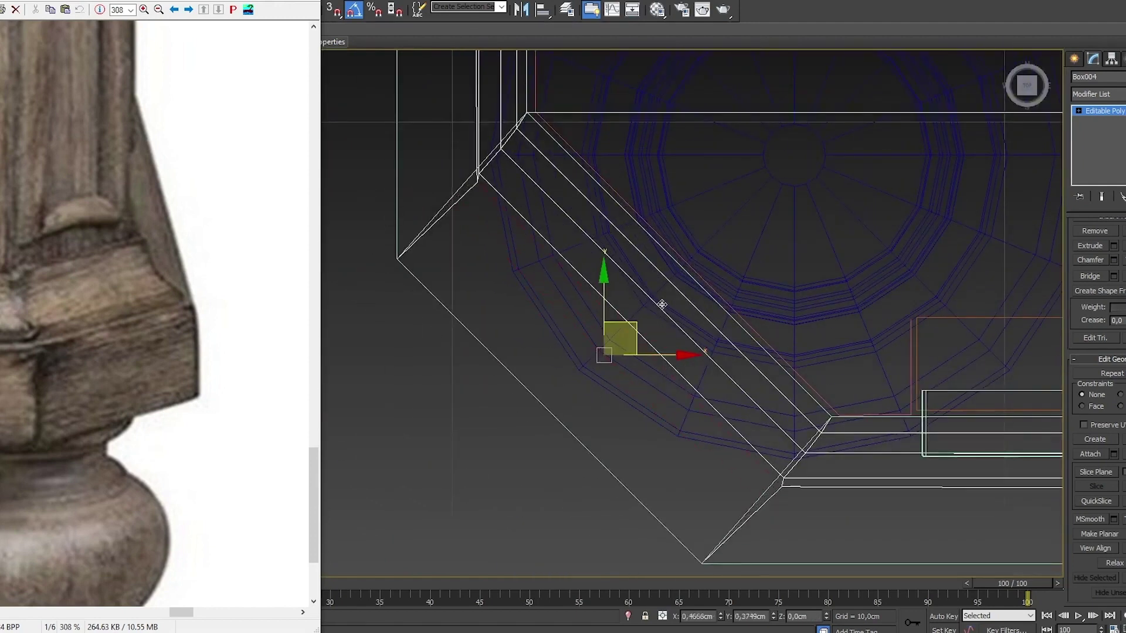
{"action": "key", "text": "F3"}
{"action": "key", "text": "p"}
Step: Frame the plinth profile in front wireframe view for further vertex adjustment
{"action": "mouse_move", "coordinate": [733, 314]}
{"action": "middle_mouse_down", "text": "alt"}
{"action": "mouse_move", "coordinate": [718, 344]}
{"action": "mouse_move", "coordinate": [731, 372]}
{"action": "mouse_move", "coordinate": [759, 359]}
{"action": "middle_mouse_up", "text": "alt"}
{"action": "scroll", "coordinate": [759, 375], "scroll_direction": "up", "scroll_amount": 3}
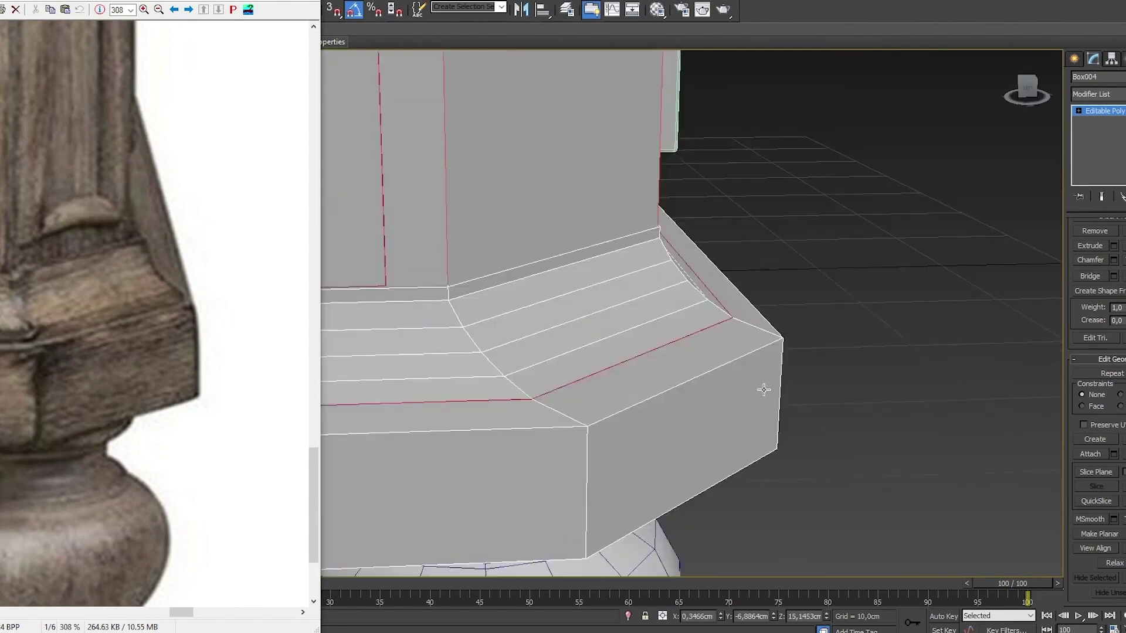
{"action": "key", "text": "f"}
{"action": "scroll", "coordinate": [678, 415], "scroll_direction": "up", "scroll_amount": 5}
{"action": "scroll", "coordinate": [678, 415], "scroll_direction": "up", "scroll_amount": 3}
{"action": "key", "text": "F3"}
{"action": "key", "text": "F3"}
{"action": "key", "text": "F3"}
{"action": "scroll", "coordinate": [644, 371], "scroll_direction": "down", "scroll_amount": 8}
{"action": "key", "text": "F3"}
{"action": "scroll", "coordinate": [639, 369], "scroll_direction": "up", "scroll_amount": 8}
{"action": "key", "text": "F3"}
{"action": "middle_click_drag", "start_coordinate": [639, 369], "coordinate": [515, 361]}
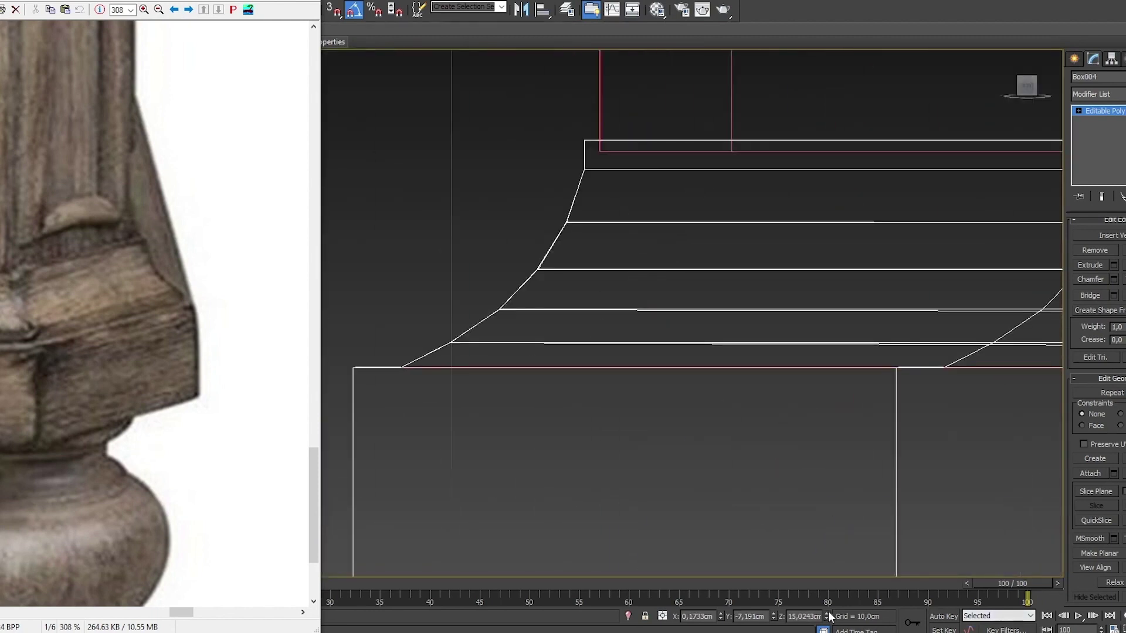
{"action": "key", "text": "F3"}
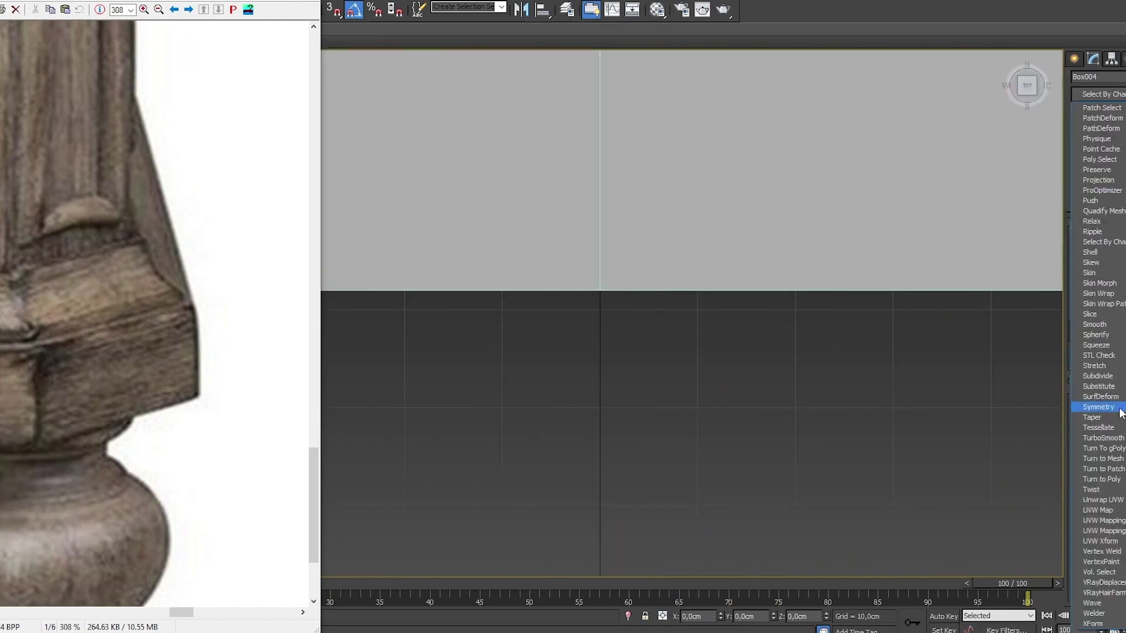
Step: Collapse the Symmetry-mirrored plinth moulding into the editable mesh
{"action": "mouse_move", "coordinate": [762, 293]}
{"action": "middle_mouse_down", "text": "alt"}
{"action": "mouse_move", "coordinate": [733, 310]}
{"action": "mouse_move", "coordinate": [809, 304]}
{"action": "middle_mouse_up", "text": "alt"}
{"action": "scroll", "coordinate": [738, 314], "scroll_direction": "up", "scroll_amount": 5}
{"action": "scroll", "coordinate": [738, 314], "scroll_direction": "up", "scroll_amount": 3}
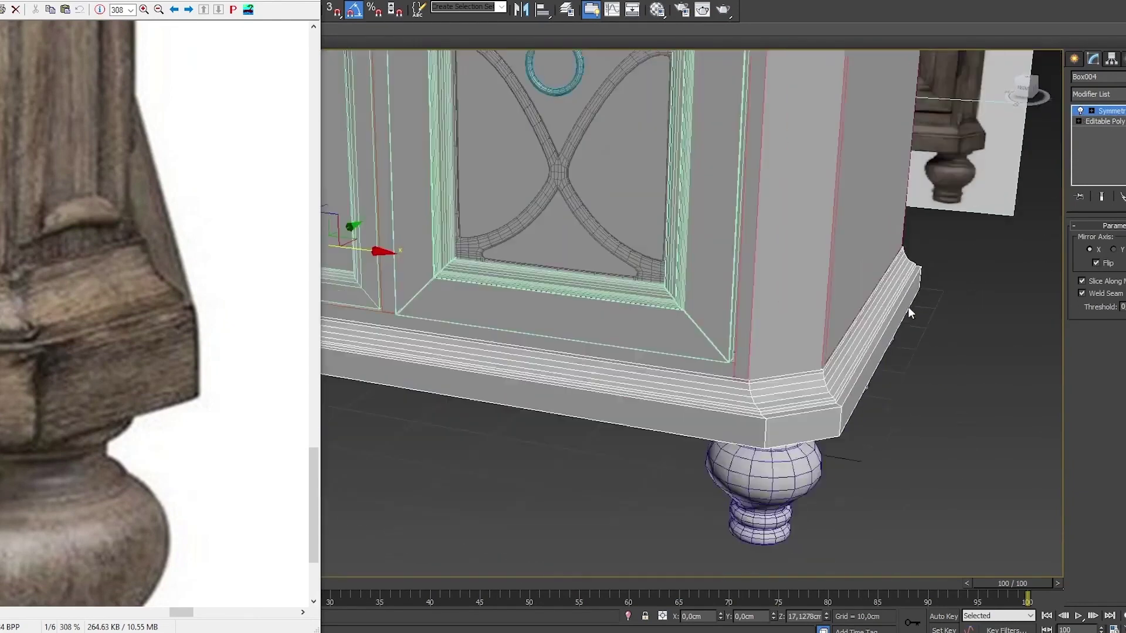
{"action": "right_click", "coordinate": [771, 269]}
{"action": "left_click", "coordinate": [956, 434]}
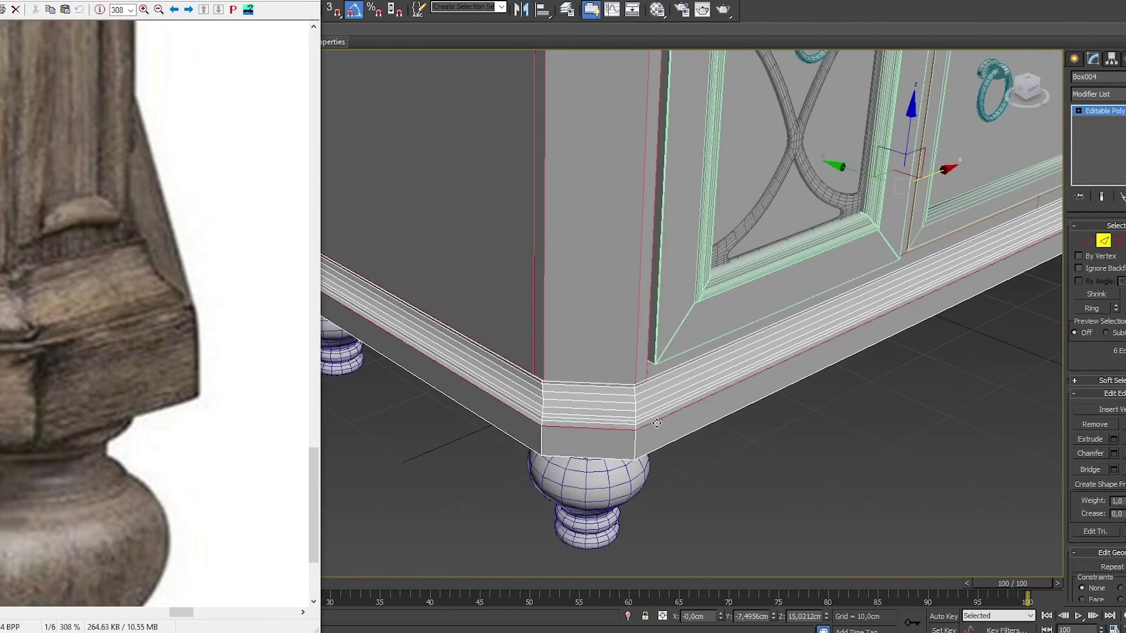
Step: Chamfer the plinth's corner edges by 0,1976cm and check the cabinet from below
{"action": "middle_click_drag", "start_coordinate": [891, 312], "coordinate": [743, 249], "text": "alt"}
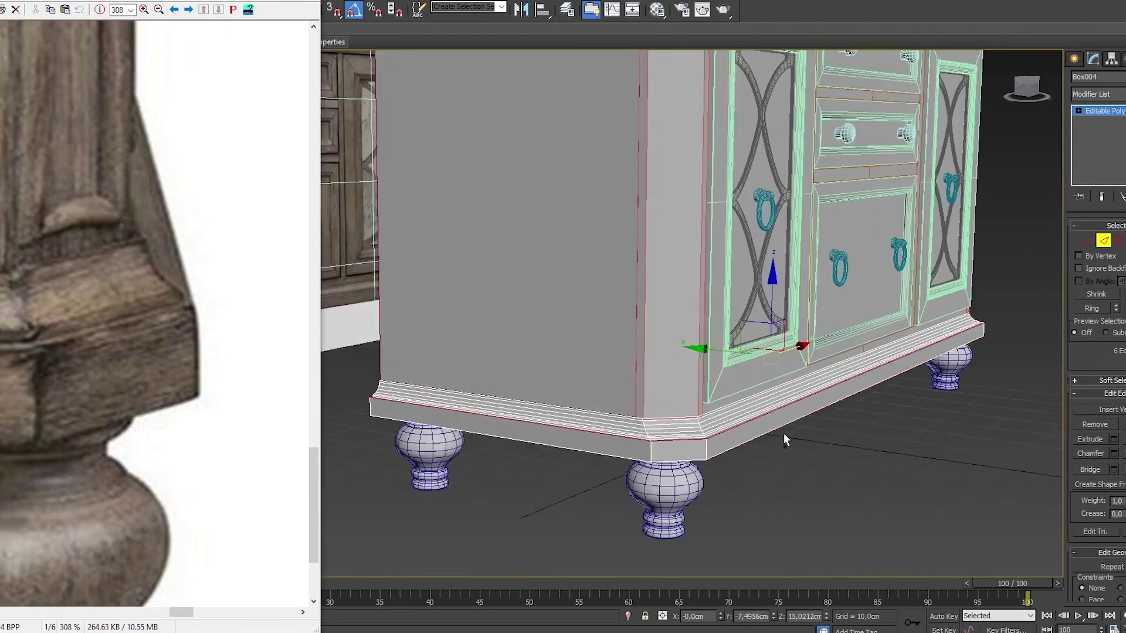
{"action": "scroll", "coordinate": [744, 390], "scroll_direction": "up", "scroll_amount": 3}
{"action": "left_click", "coordinate": [1113, 453]}
{"action": "scroll", "coordinate": [762, 410], "scroll_direction": "up", "scroll_amount": 3}
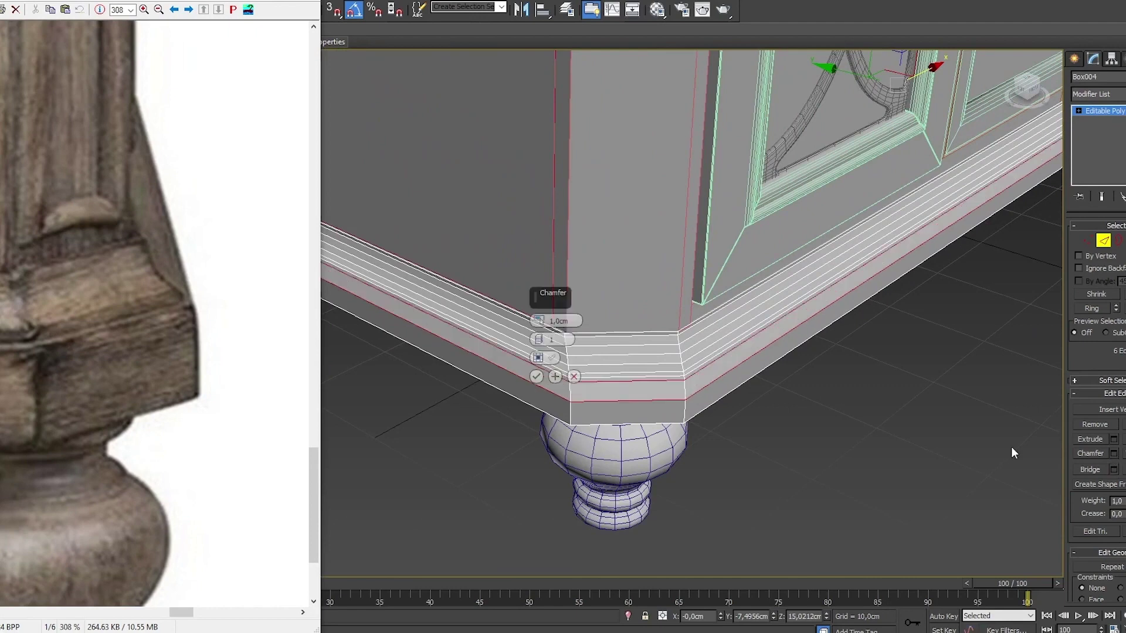
{"action": "left_click_drag", "start_coordinate": [537, 324], "coordinate": [539, 328]}
{"action": "key", "text": "shift+z"}
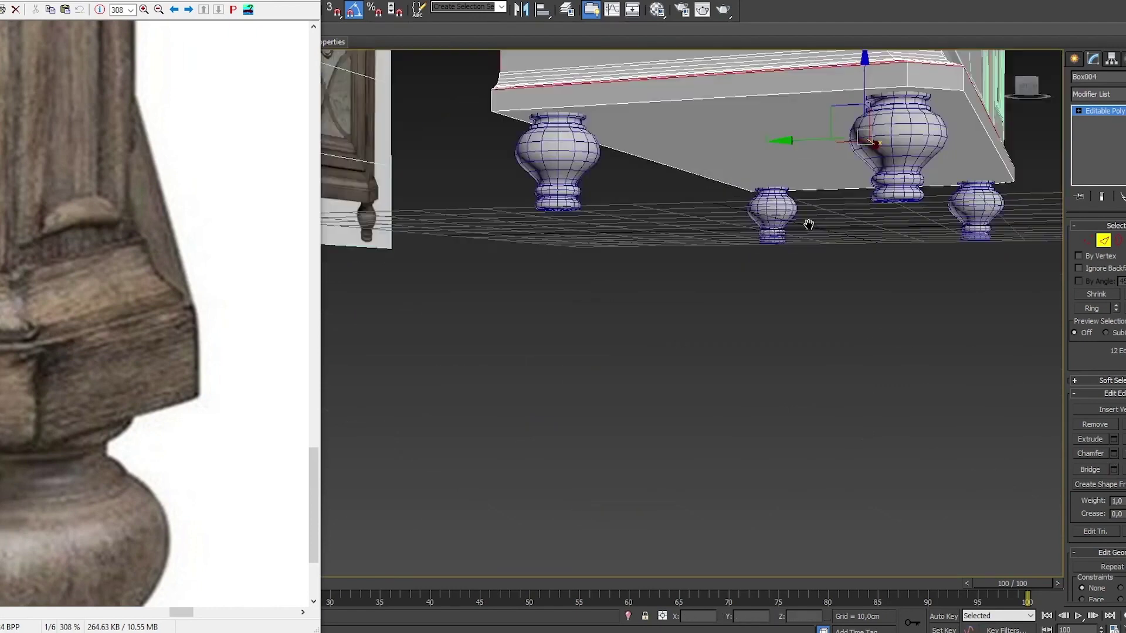
{"action": "key", "text": "shift+z"}
{"action": "key", "text": "shift+z"}
{"action": "key", "text": "1"}
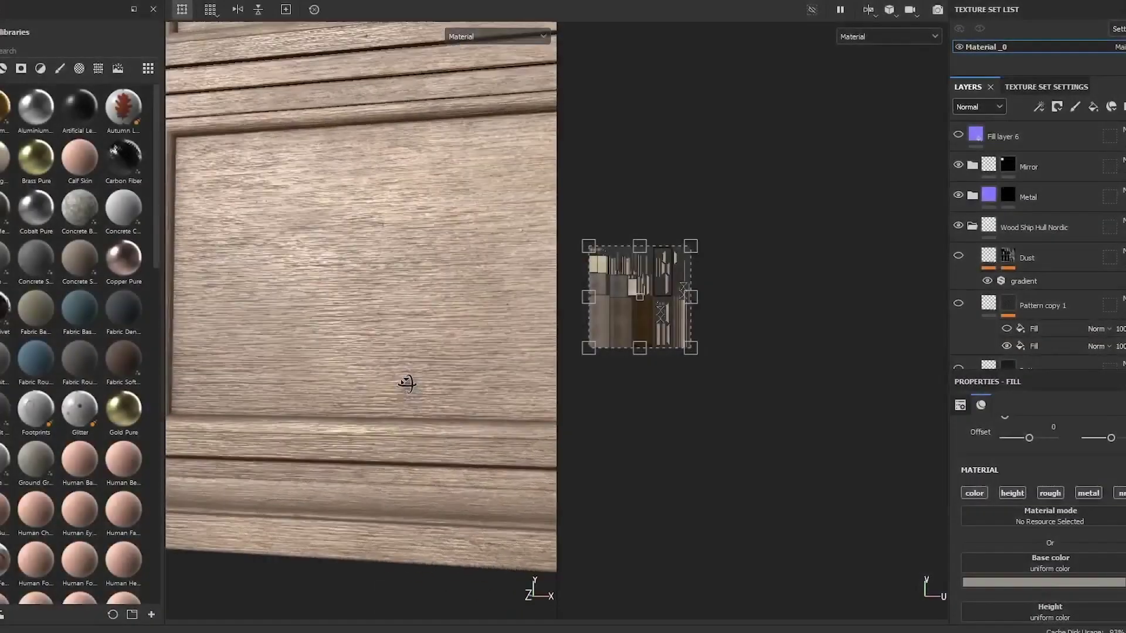
{"action": "mouse_move", "coordinate": [406, 383]}
{"action": "left_mouse_down", "text": "alt"}
{"action": "mouse_move", "coordinate": [387, 395]}
{"action": "mouse_move", "coordinate": [390, 351]}
{"action": "mouse_move", "coordinate": [283, 377]}
{"action": "mouse_move", "coordinate": [493, 280]}
{"action": "mouse_move", "coordinate": [427, 322]}
{"action": "mouse_move", "coordinate": [395, 326]}
{"action": "mouse_move", "coordinate": [354, 312]}
{"action": "mouse_move", "coordinate": [143, 323]}
{"action": "mouse_move", "coordinate": [230, 308]}
{"action": "mouse_move", "coordinate": [332, 364]}
{"action": "mouse_move", "coordinate": [258, 336]}
{"action": "mouse_move", "coordinate": [293, 328]}
{"action": "left_mouse_up", "text": "alt"}
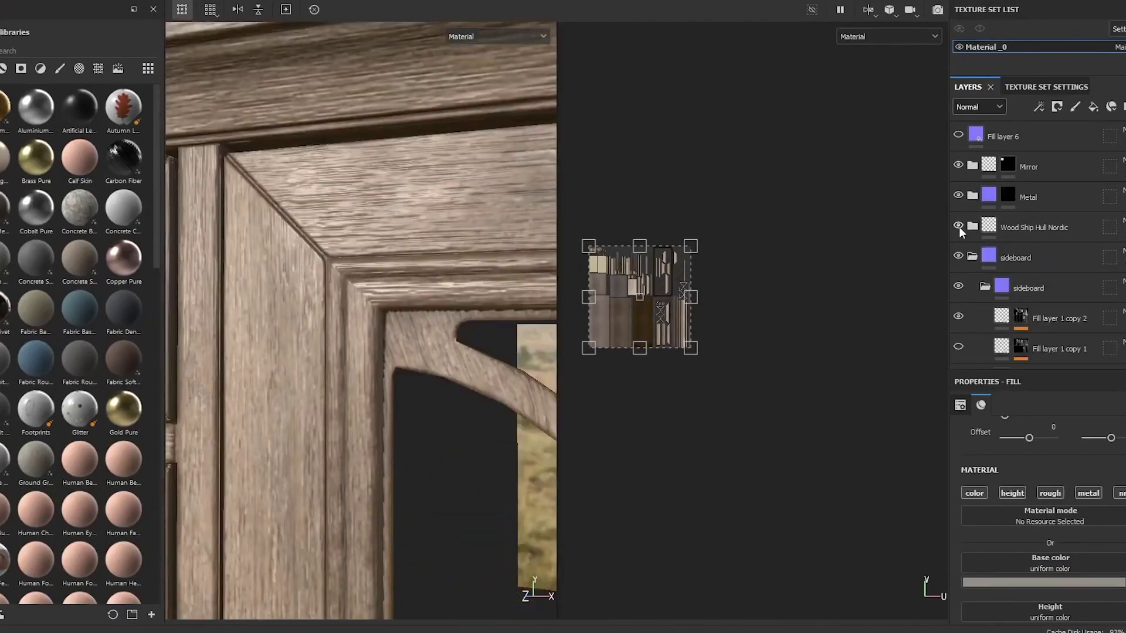
Step: Inspect the Wood Fibers height fill inside Wood Ship Hull Nordic, undoing an accidental height change
{"action": "left_click", "coordinate": [958, 226]}
{"action": "scroll", "coordinate": [1037, 272], "scroll_direction": "down", "scroll_amount": 3}
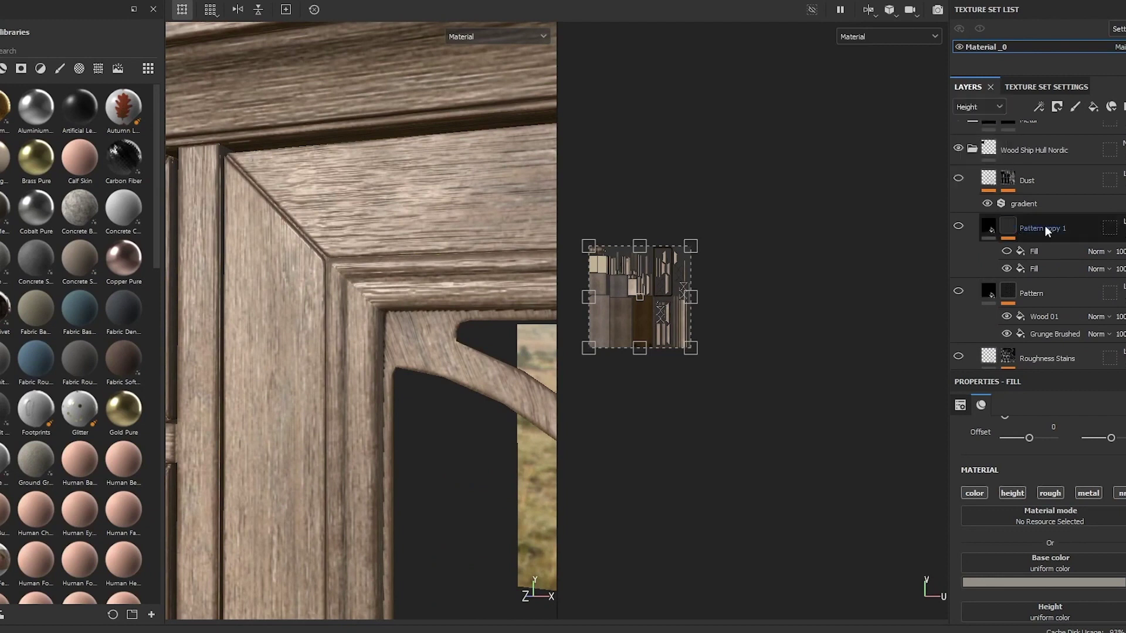
{"action": "scroll", "coordinate": [1043, 287], "scroll_direction": "down", "scroll_amount": 4}
{"action": "left_click", "coordinate": [1033, 303]}
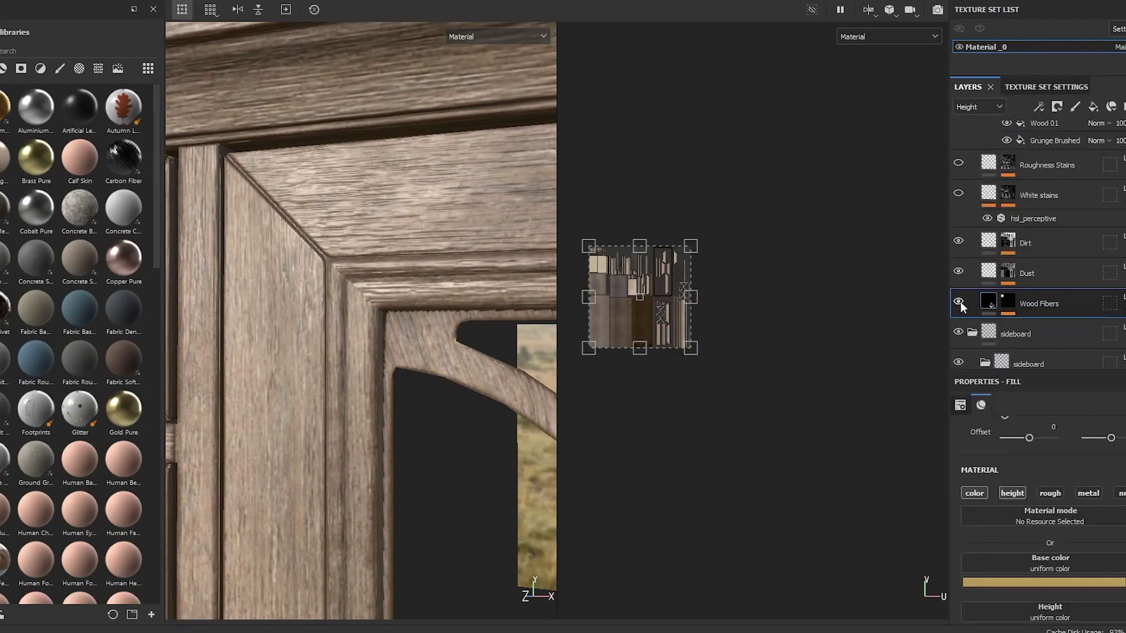
{"action": "scroll", "coordinate": [1044, 510], "scroll_direction": "down", "scroll_amount": 1}
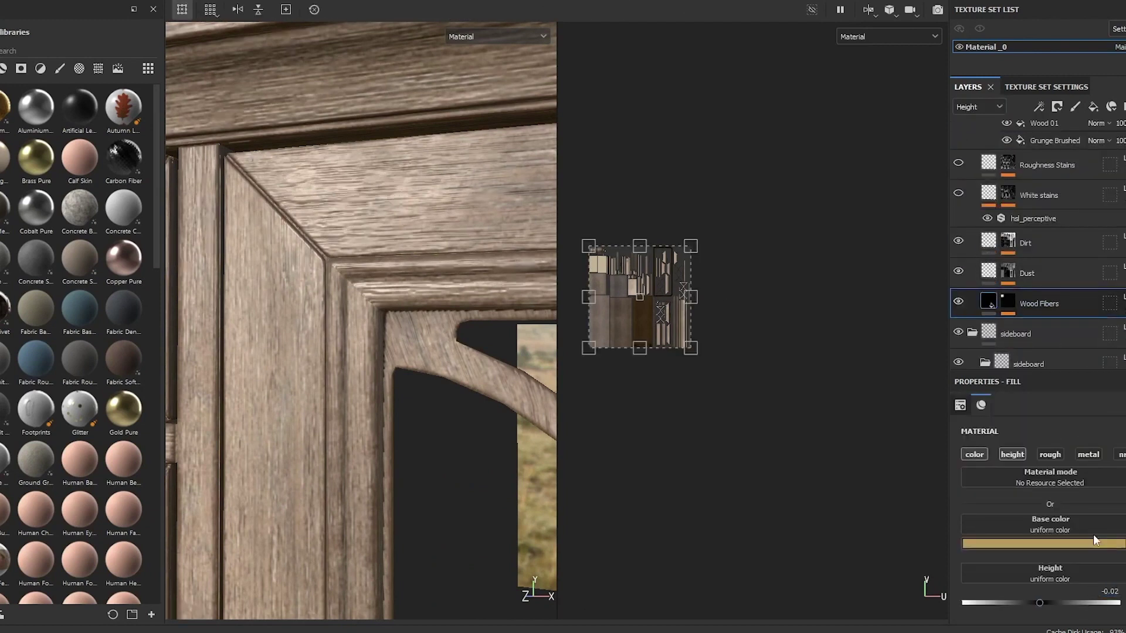
{"action": "left_click_drag", "start_coordinate": [437, 321], "coordinate": [451, 323], "text": "alt"}
{"action": "key", "text": "Return"}
{"action": "key", "text": "ctrl+z"}
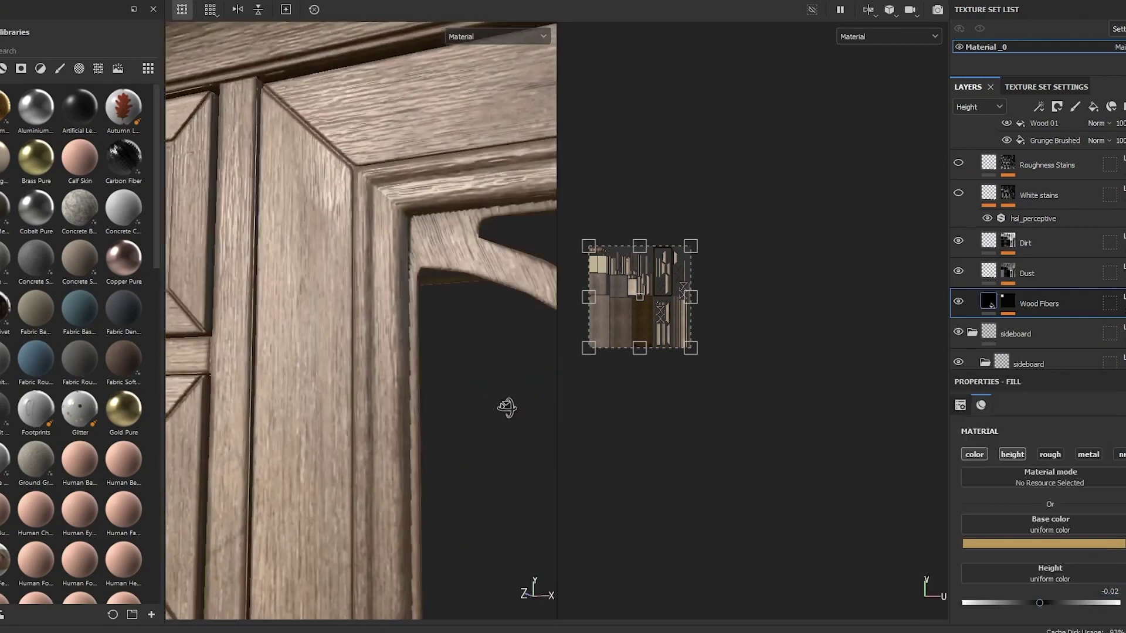
{"action": "left_click_drag", "start_coordinate": [505, 404], "coordinate": [551, 375], "text": "alt"}
{"action": "mouse_move", "coordinate": [474, 301]}
{"action": "left_mouse_down", "text": "alt"}
{"action": "mouse_move", "coordinate": [416, 387]}
{"action": "mouse_move", "coordinate": [393, 369]}
{"action": "left_mouse_up", "text": "alt"}
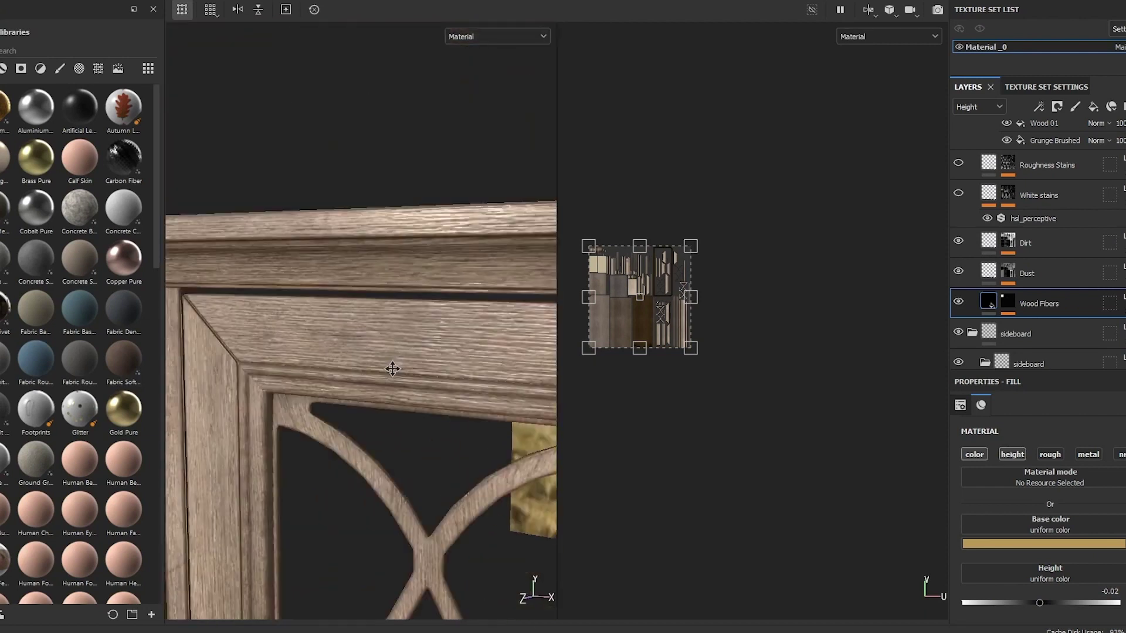
{"action": "scroll", "coordinate": [1021, 281], "scroll_direction": "up", "scroll_amount": 5}
Step: Collapse Wood Ship Hull Nordic and expand the Wood Beech group's Wood Fibers mask
{"action": "left_click", "coordinate": [972, 186]}
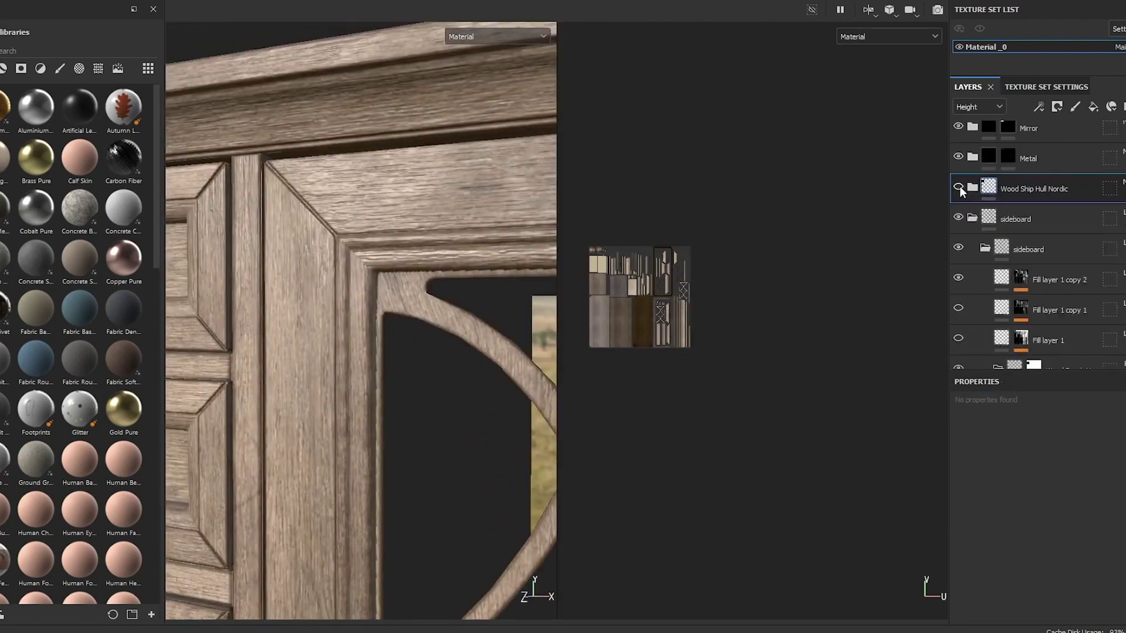
{"action": "scroll", "coordinate": [960, 194], "scroll_direction": "down", "scroll_amount": 2}
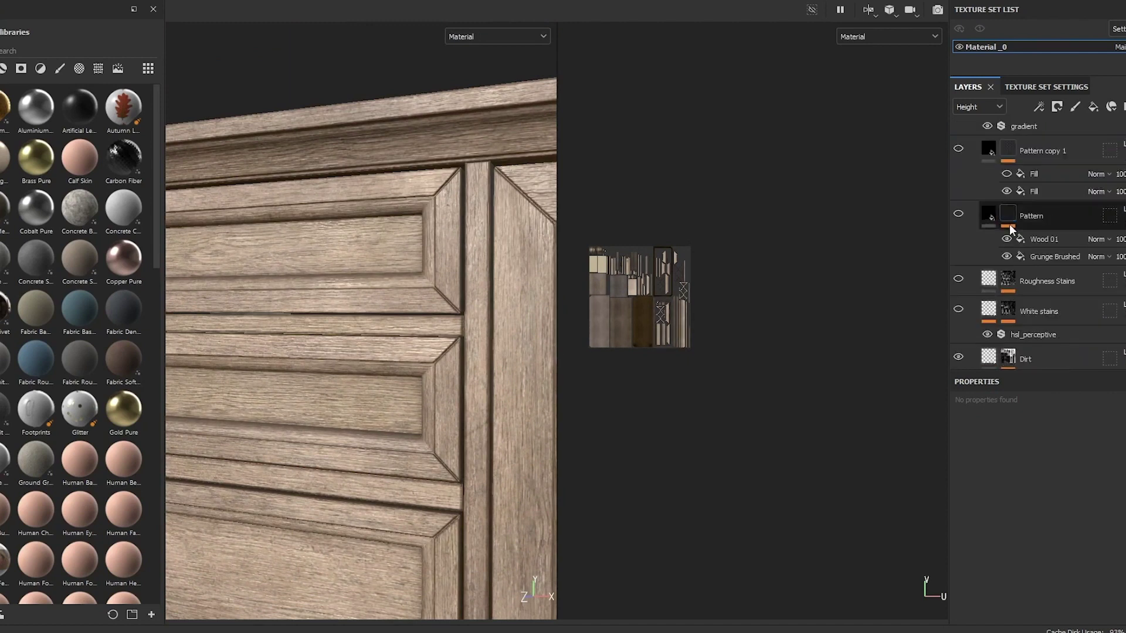
{"action": "scroll", "coordinate": [1023, 257], "scroll_direction": "down", "scroll_amount": 5}
{"action": "left_click", "coordinate": [1020, 239]}
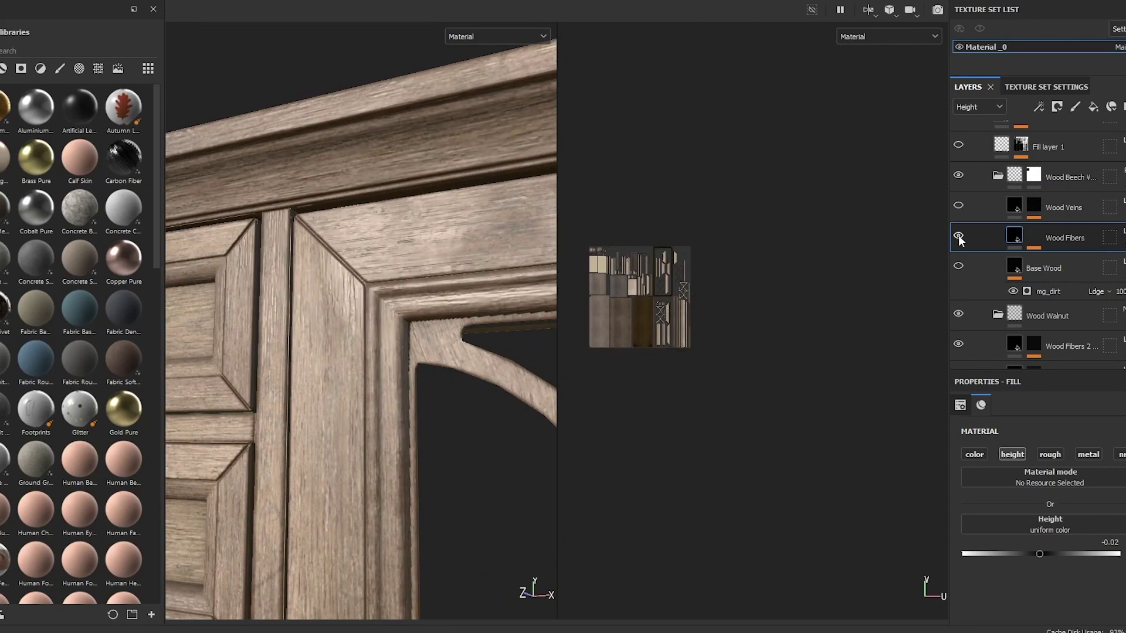
{"action": "left_click", "coordinate": [1034, 236]}
Step: Link the fibre pattern's scale values, raise them to about 26.43, and nudge the offset
{"action": "left_click", "coordinate": [1055, 261]}
{"action": "scroll", "coordinate": [782, 346], "scroll_direction": "up", "scroll_amount": 5}
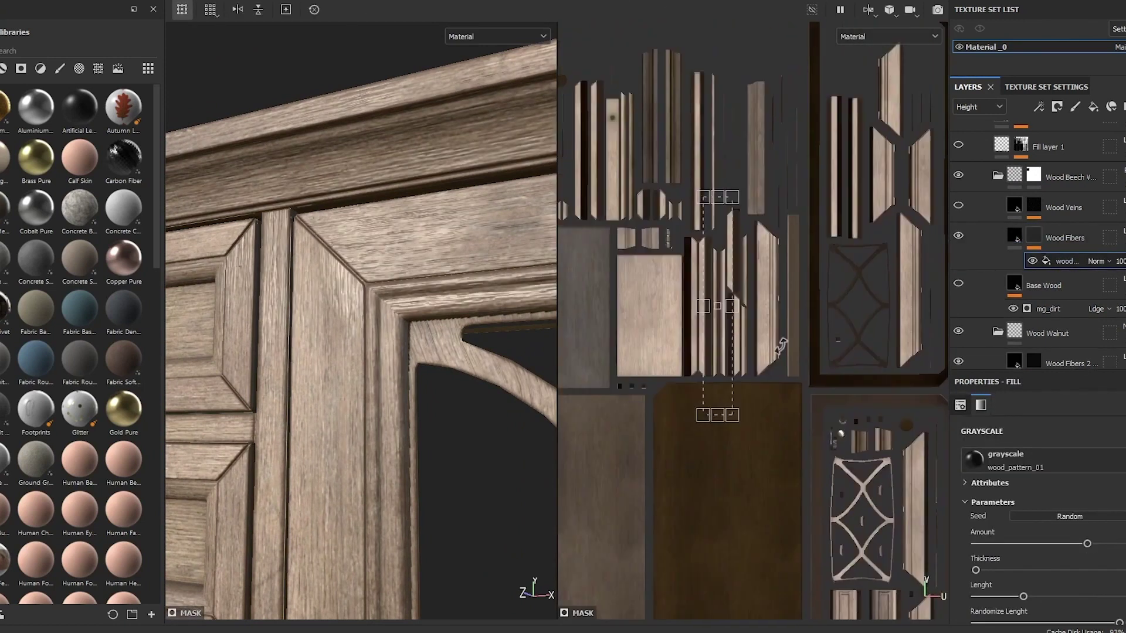
{"action": "scroll", "coordinate": [1045, 535], "scroll_direction": "up", "scroll_amount": 3}
{"action": "left_click", "coordinate": [1069, 526]}
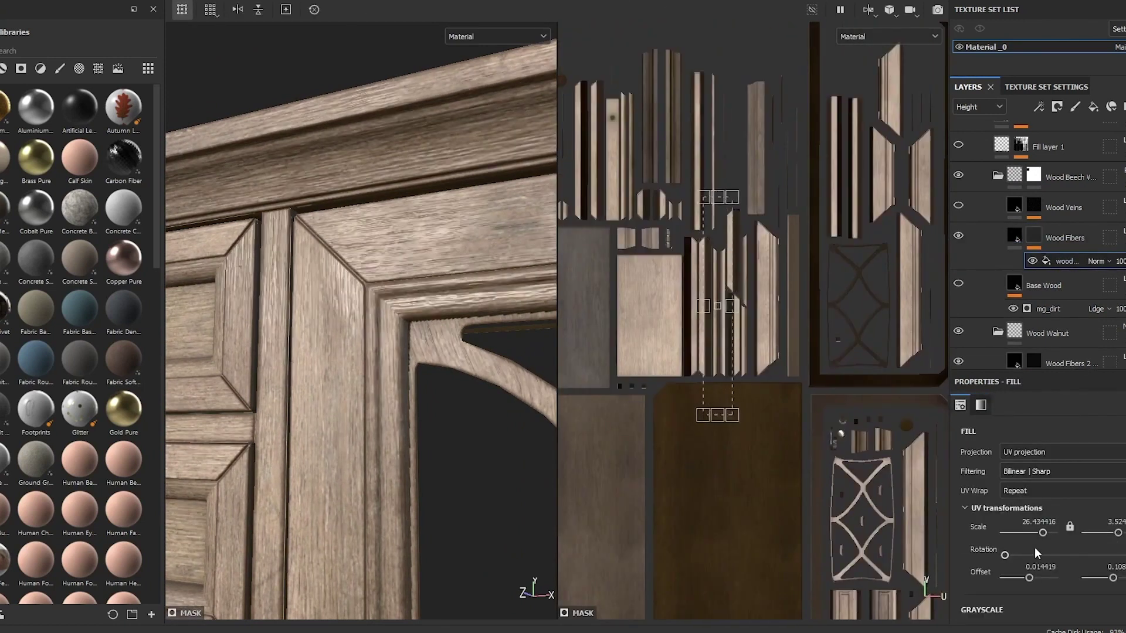
{"action": "left_click_drag", "start_coordinate": [1040, 534], "coordinate": [1042, 532]}
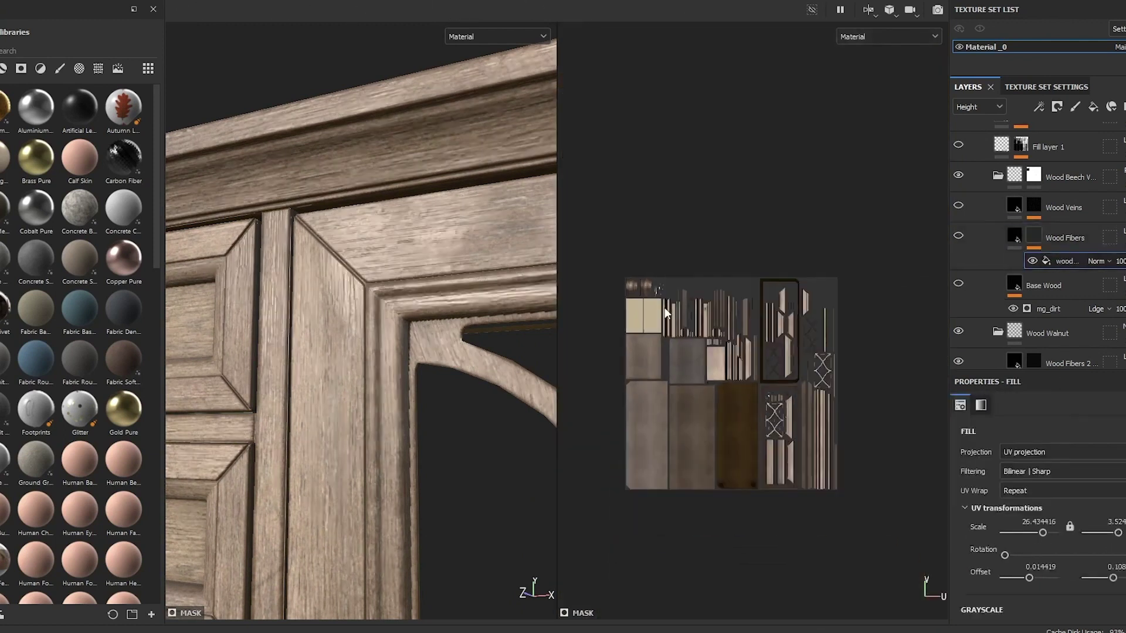
{"action": "scroll", "coordinate": [664, 307], "scroll_direction": "up", "scroll_amount": 5}
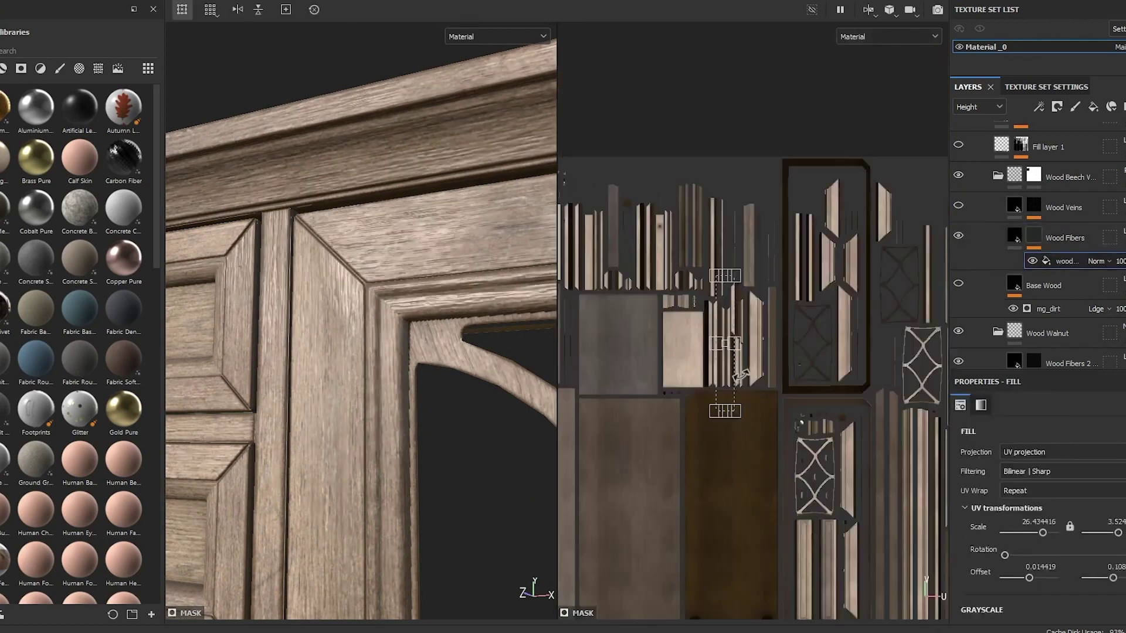
{"action": "scroll", "coordinate": [663, 307], "scroll_direction": "up", "scroll_amount": 3}
{"action": "scroll", "coordinate": [991, 551], "scroll_direction": "down", "scroll_amount": 3}
{"action": "scroll", "coordinate": [991, 551], "scroll_direction": "up", "scroll_amount": 2}
{"action": "scroll", "coordinate": [990, 503], "scroll_direction": "up", "scroll_amount": 1}
{"action": "scroll", "coordinate": [725, 461], "scroll_direction": "up", "scroll_amount": 2}
{"action": "left_click_drag", "start_coordinate": [722, 463], "coordinate": [732, 336]}
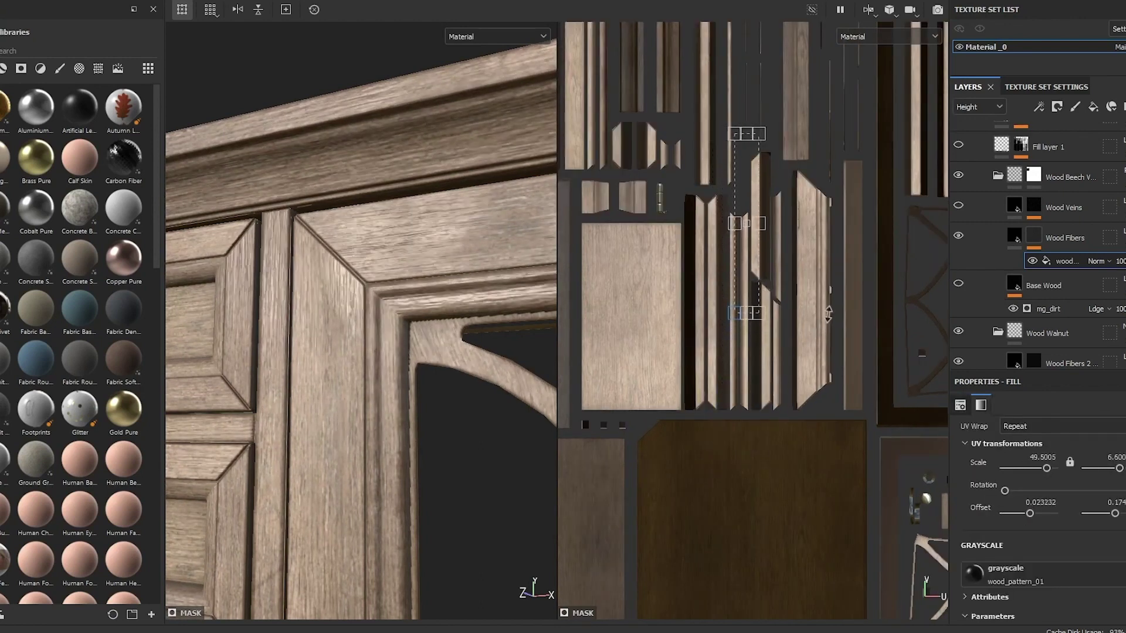
Step: Raise the wood fill's UV scale to about 51.3 and select Wood Fibers 2's wood fill
{"action": "left_click_drag", "start_coordinate": [832, 309], "coordinate": [834, 307]}
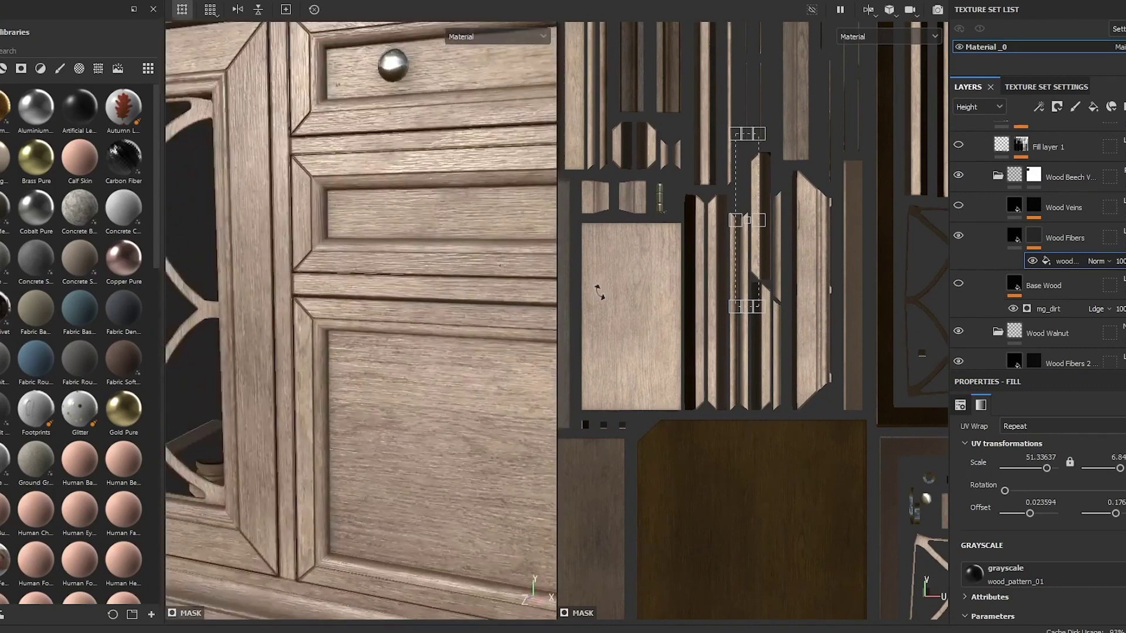
{"action": "scroll", "coordinate": [1015, 263], "scroll_direction": "down", "scroll_amount": 3}
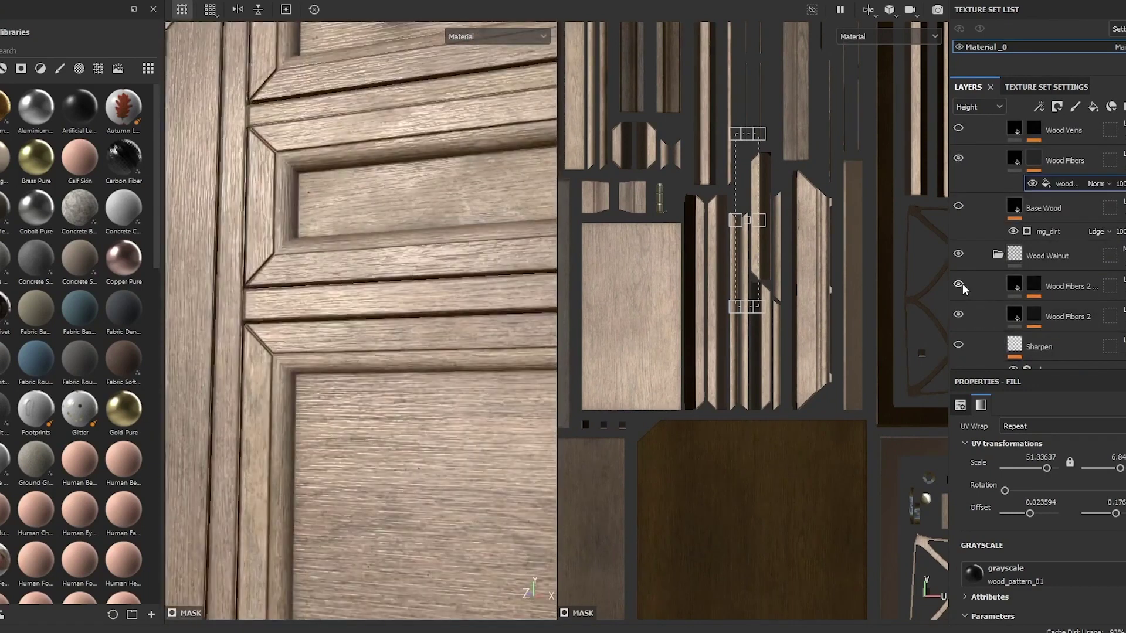
{"action": "left_click", "coordinate": [959, 314]}
{"action": "left_click", "coordinate": [958, 314]}
{"action": "left_click", "coordinate": [1064, 357]}
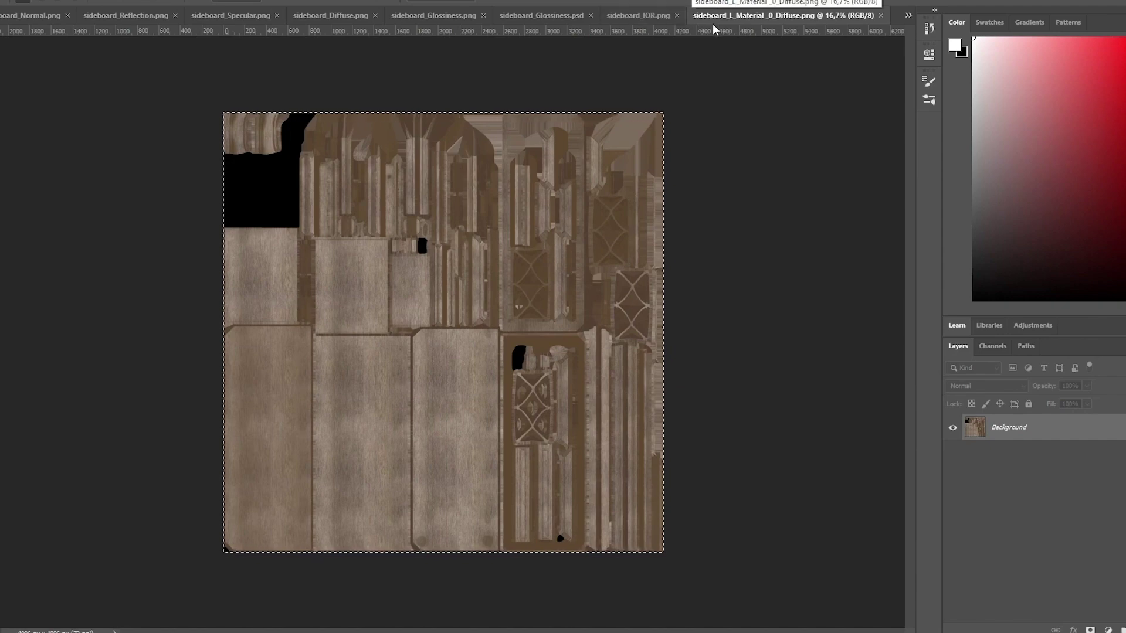
Step: Compare the pasted layer in sideboard_Diffuse.png against the original texture
{"action": "left_click", "coordinate": [908, 15]}
{"action": "left_click", "coordinate": [984, 126]}
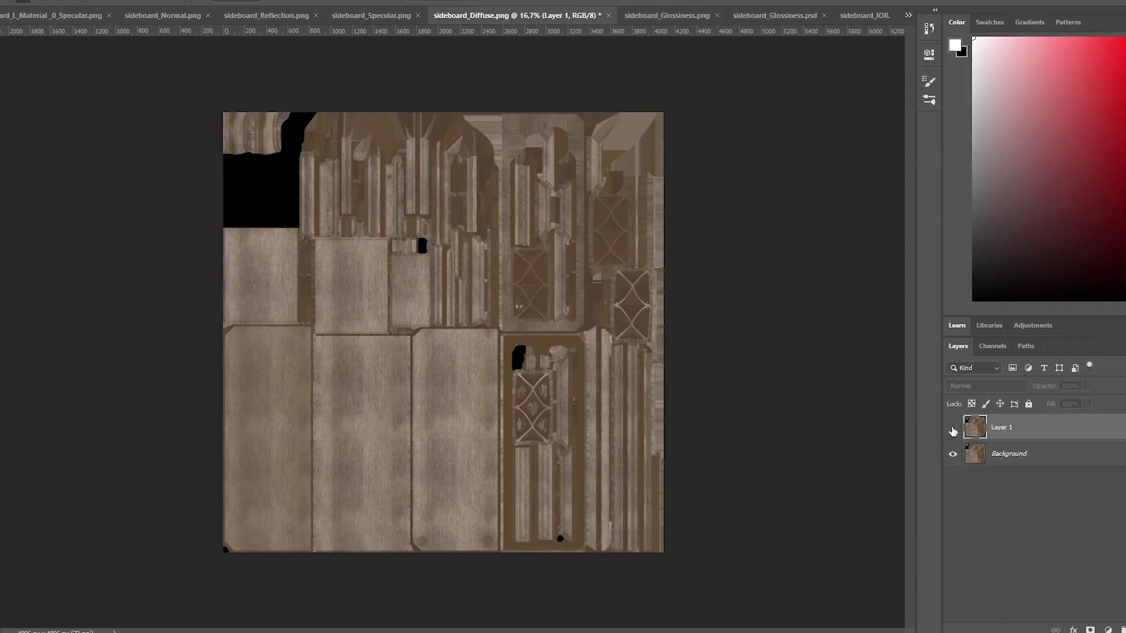
{"action": "key", "text": "ctrl+plus"}
{"action": "key", "text": "ctrl+plus"}
{"action": "key", "text": "ctrl+plus"}
{"action": "key", "text": "ctrl+plus"}
{"action": "key", "text": "ctrl+plus"}
{"action": "key", "text": "ctrl+plus"}
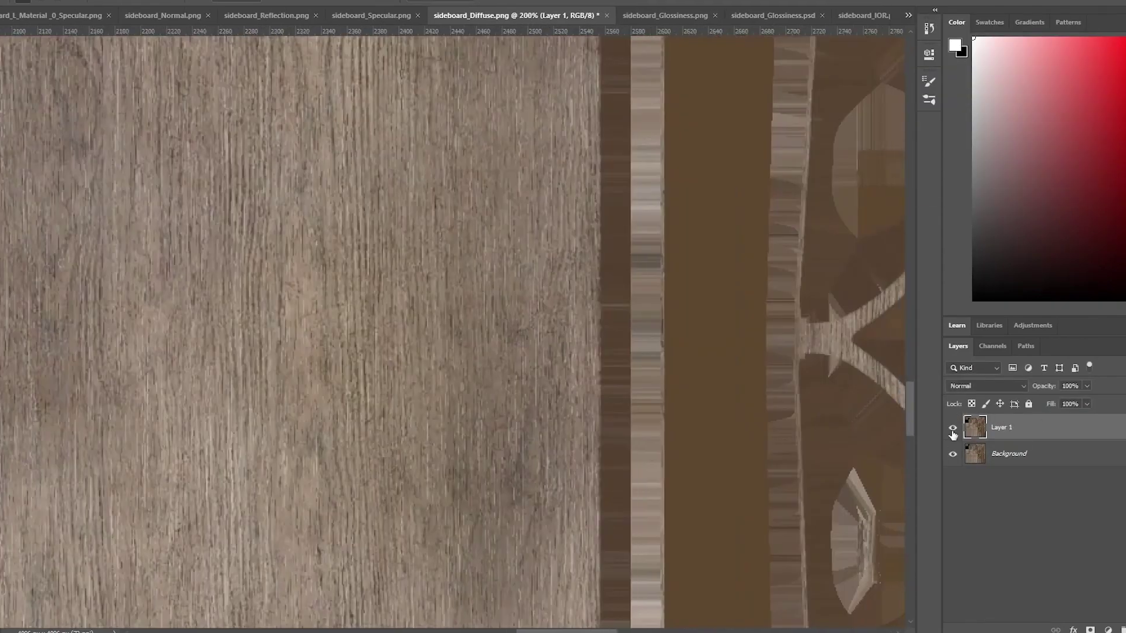
{"action": "left_click", "coordinate": [952, 434]}
{"action": "key", "text": "ctrl+minus"}
{"action": "key", "text": "ctrl+minus"}
{"action": "key", "text": "ctrl+minus"}
{"action": "key", "text": "ctrl+minus"}
{"action": "key", "text": "ctrl+minus"}
{"action": "key", "text": "ctrl+minus"}
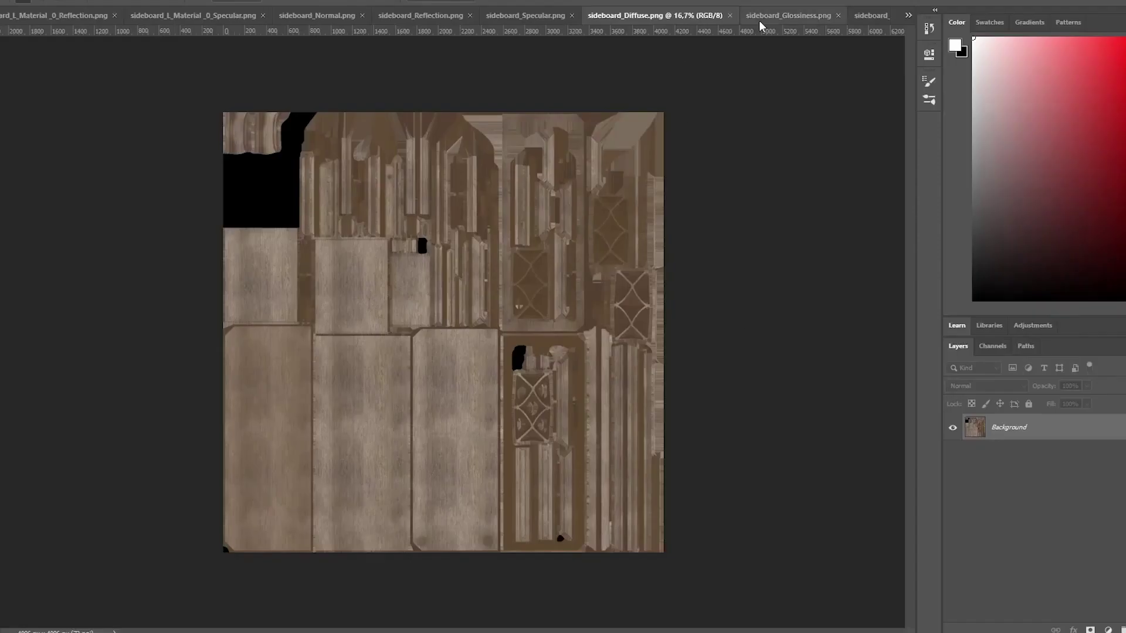
{"action": "left_click", "coordinate": [857, 15]}
{"action": "left_click", "coordinate": [908, 15]}
{"action": "left_click", "coordinate": [996, 48]}
{"action": "left_click", "coordinate": [908, 16]}
{"action": "left_click", "coordinate": [997, 76]}
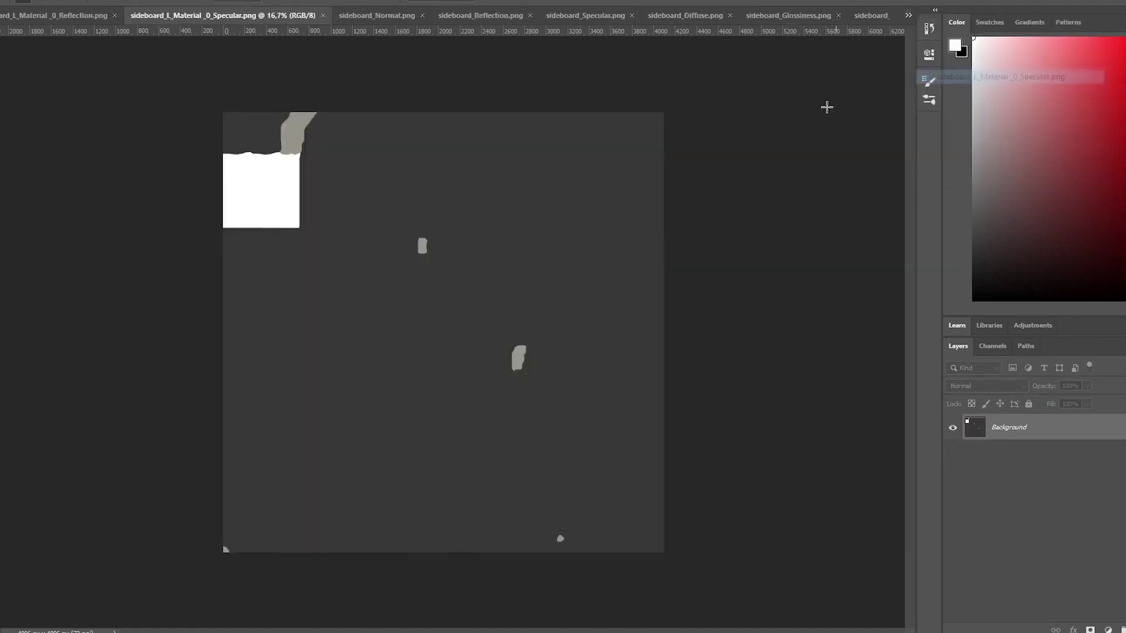
Step: Close L_Material_0_Specular and save and close sideboard_Specular.png
{"action": "left_click", "coordinate": [322, 15]}
{"action": "left_click", "coordinate": [908, 16]}
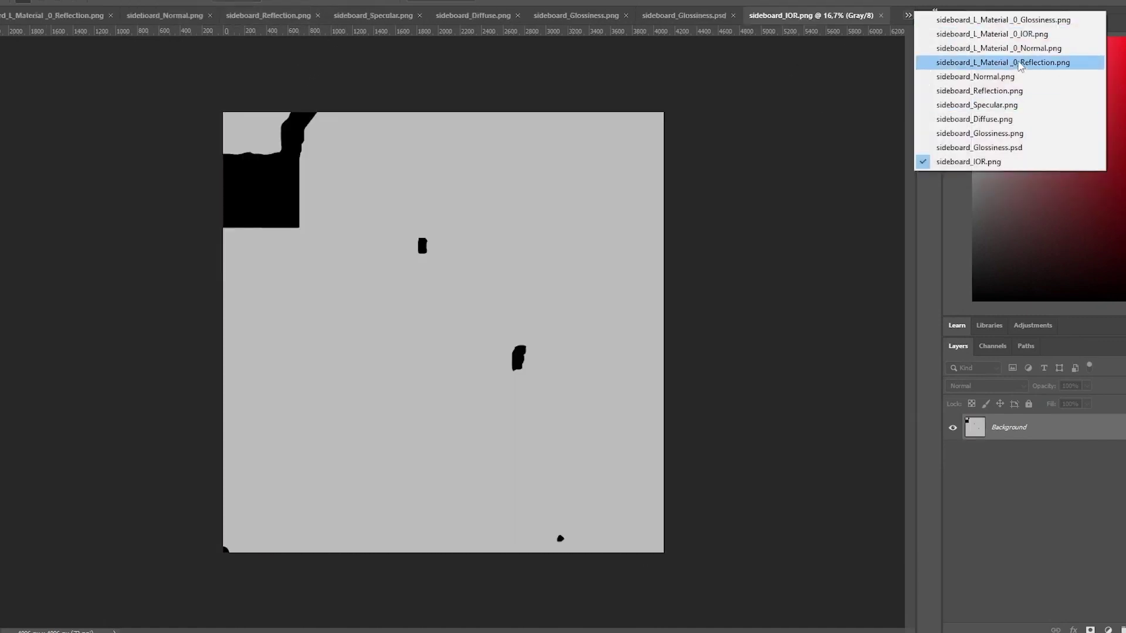
{"action": "left_click", "coordinate": [985, 114]}
{"action": "left_click", "coordinate": [489, 16]}
{"action": "left_click", "coordinate": [558, 221]}
Step: Paste the new reflection map into sideboard_Reflection.png, then close the reflection and normal sources
{"action": "left_click", "coordinate": [908, 15]}
{"action": "left_click", "coordinate": [997, 61]}
{"action": "left_click", "coordinate": [321, 16]}
{"action": "left_click", "coordinate": [396, 16]}
{"action": "key", "text": "ctrl+v"}
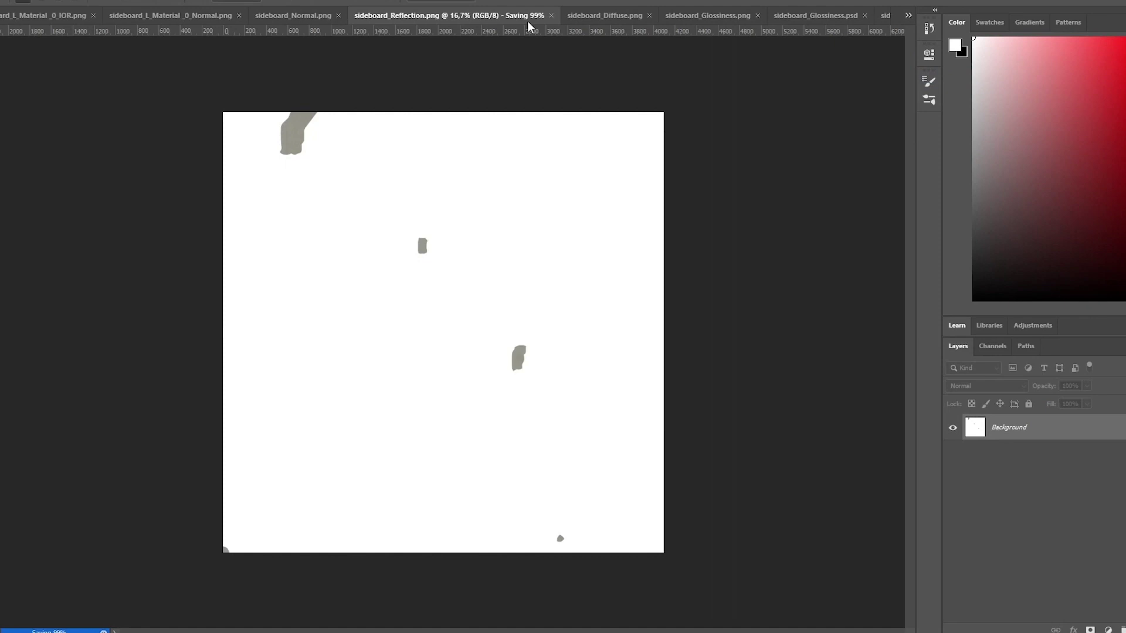
{"action": "left_click", "coordinate": [367, 15]}
{"action": "left_click", "coordinate": [448, 15]}
Step: Paste the new normal map into sideboard_Normal.png, merge it down, and close it
{"action": "key", "text": "ctrl+v"}
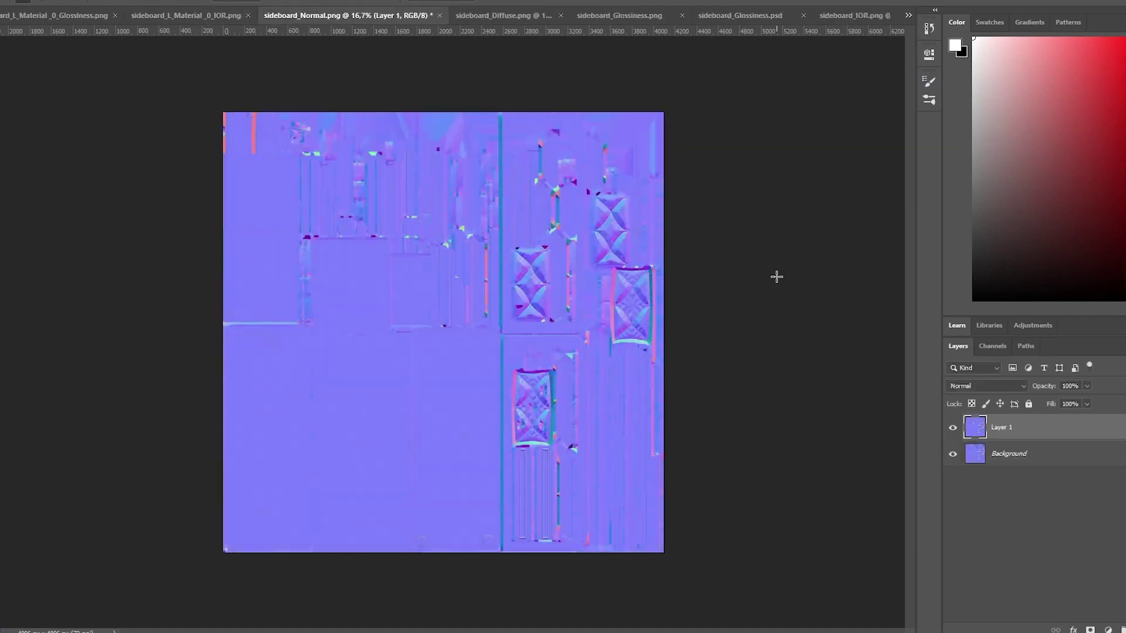
{"action": "key", "text": "ctrl+plus"}
{"action": "key", "text": "ctrl+plus"}
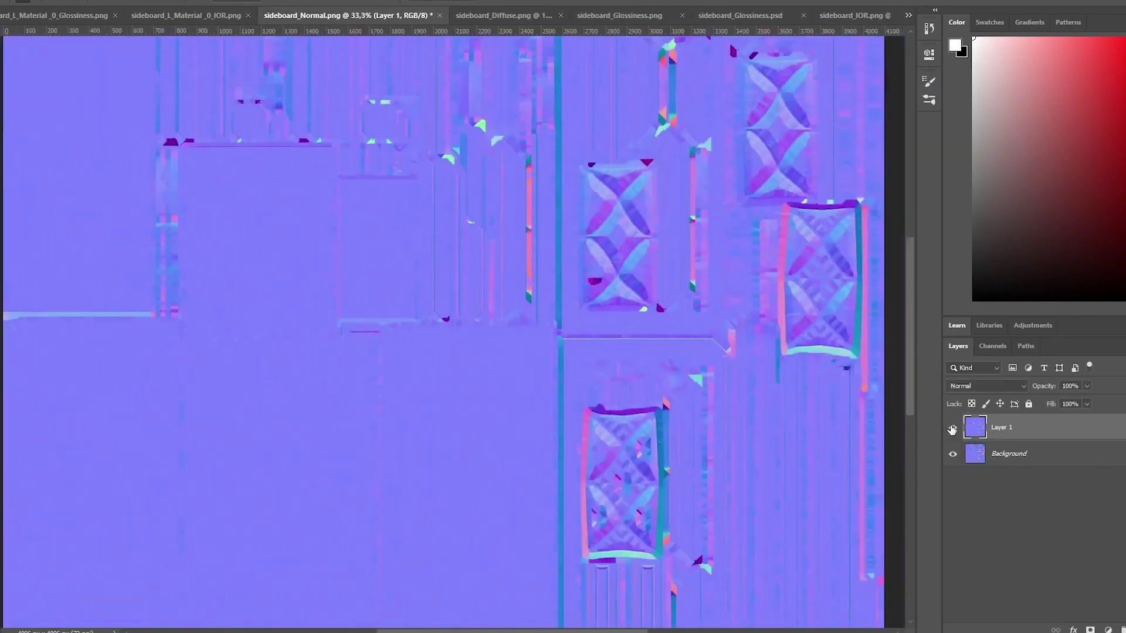
{"action": "key", "text": "ctrl+minus"}
{"action": "key", "text": "ctrl+e"}
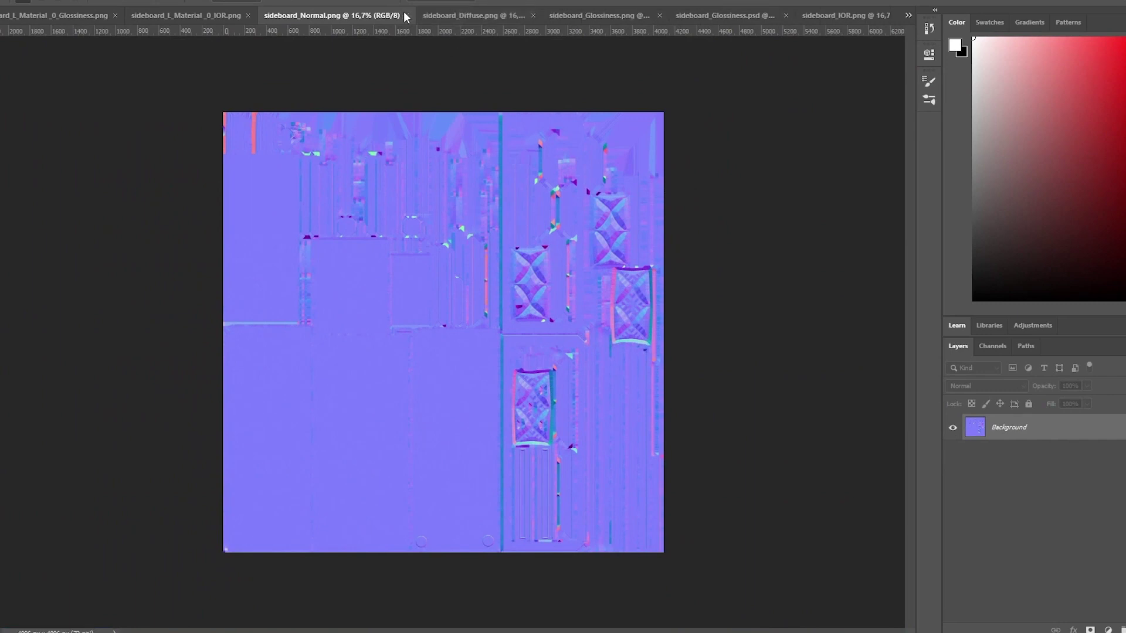
{"action": "left_click", "coordinate": [406, 16]}
Step: Save and close sideboard_IOR.png, then paste the new glossiness map
{"action": "left_click", "coordinate": [368, 16]}
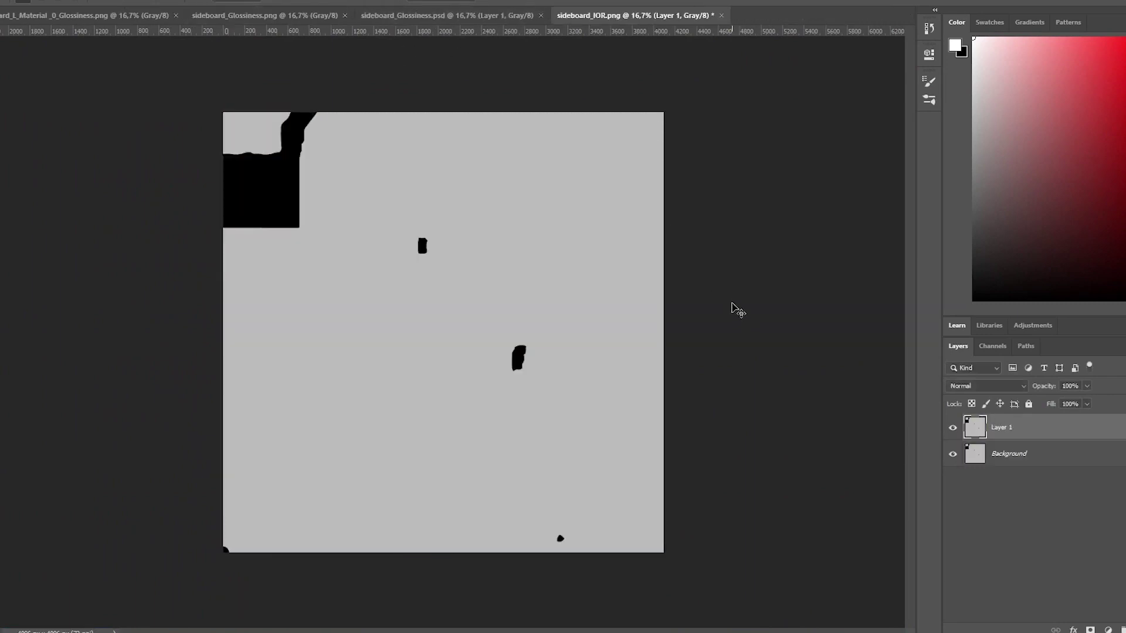
{"action": "left_click", "coordinate": [721, 16]}
{"action": "left_click", "coordinate": [305, 16]}
{"action": "left_click", "coordinate": [540, 15]}
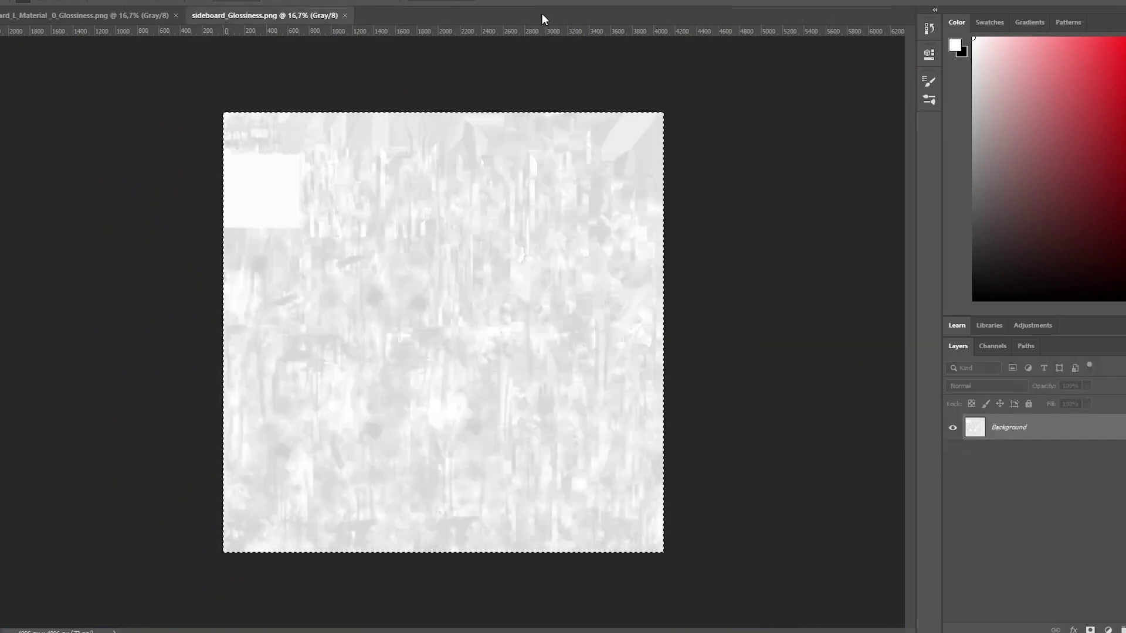
{"action": "key", "text": "ctrl+v"}
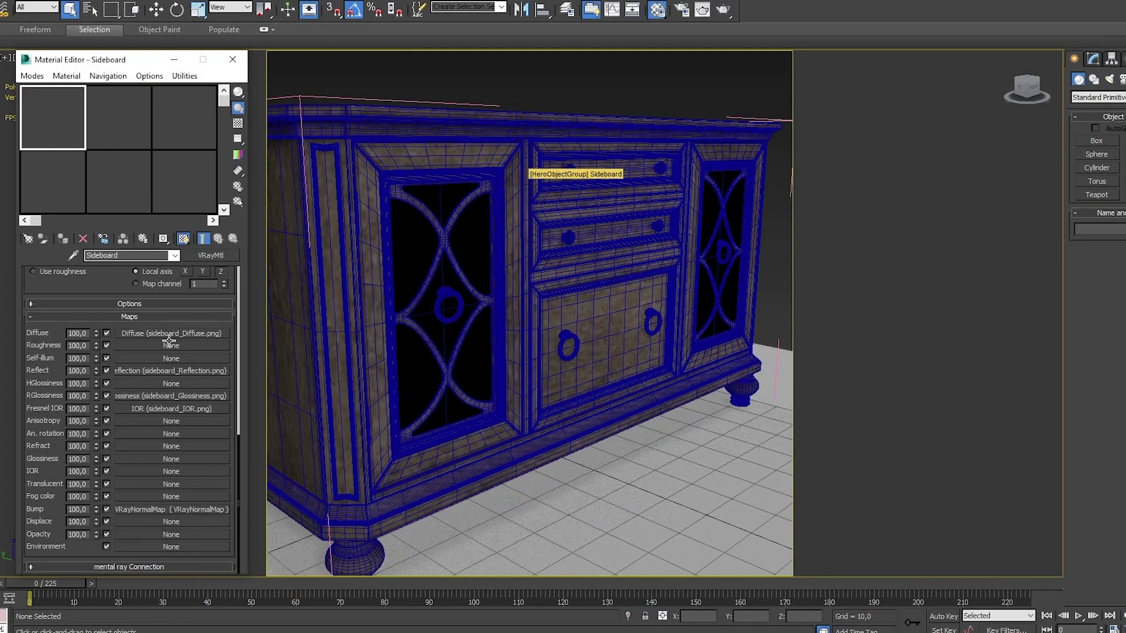
Step: Reload sideboard_Diffuse.png from Textures into the Sideboard material's diffuse map
{"action": "left_click", "coordinate": [171, 333]}
{"action": "left_click", "coordinate": [172, 435]}
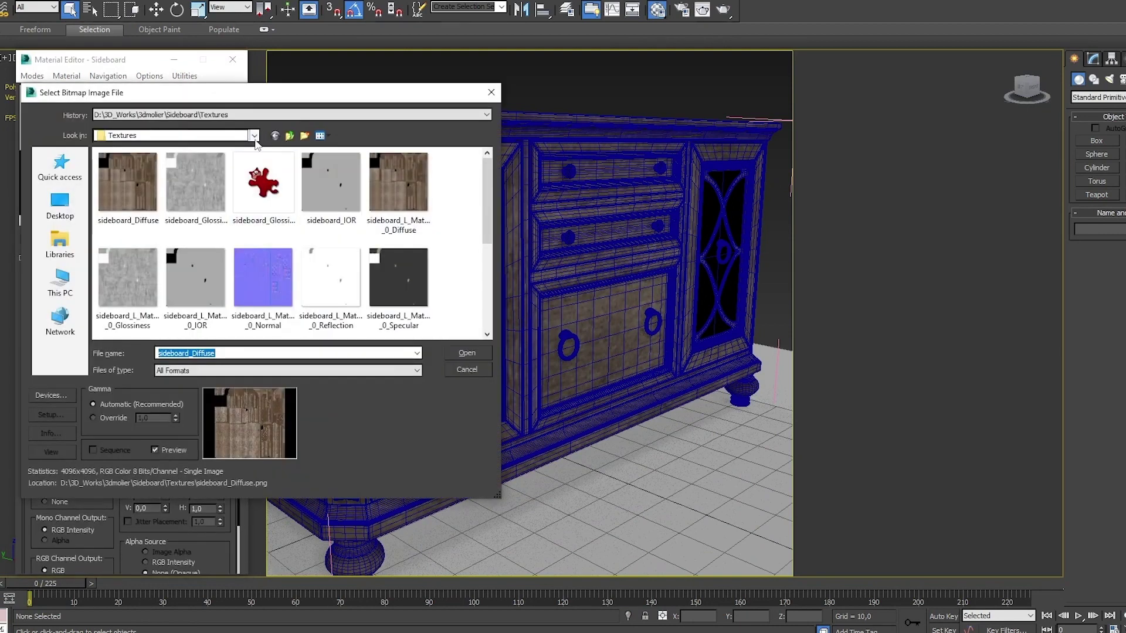
{"action": "double_click", "coordinate": [122, 242]}
{"action": "double_click", "coordinate": [393, 262]}
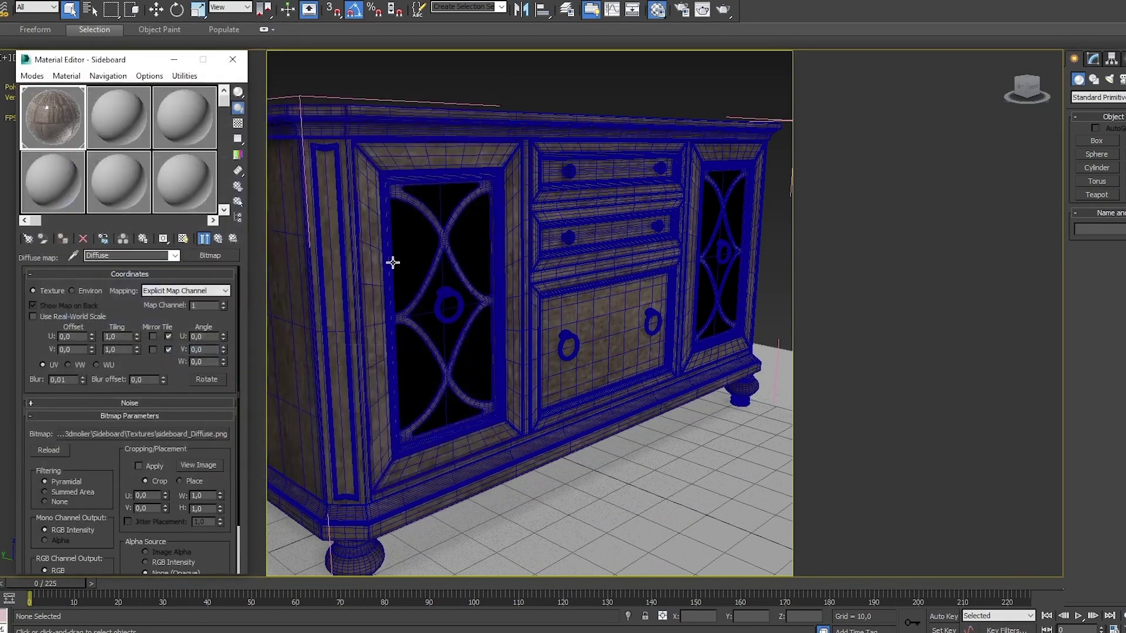
{"action": "left_click", "coordinate": [233, 239]}
Step: Preview earlier render 7 from QA_Renders, then orbit to frame the door and drawers
{"action": "right_click", "coordinate": [548, 281]}
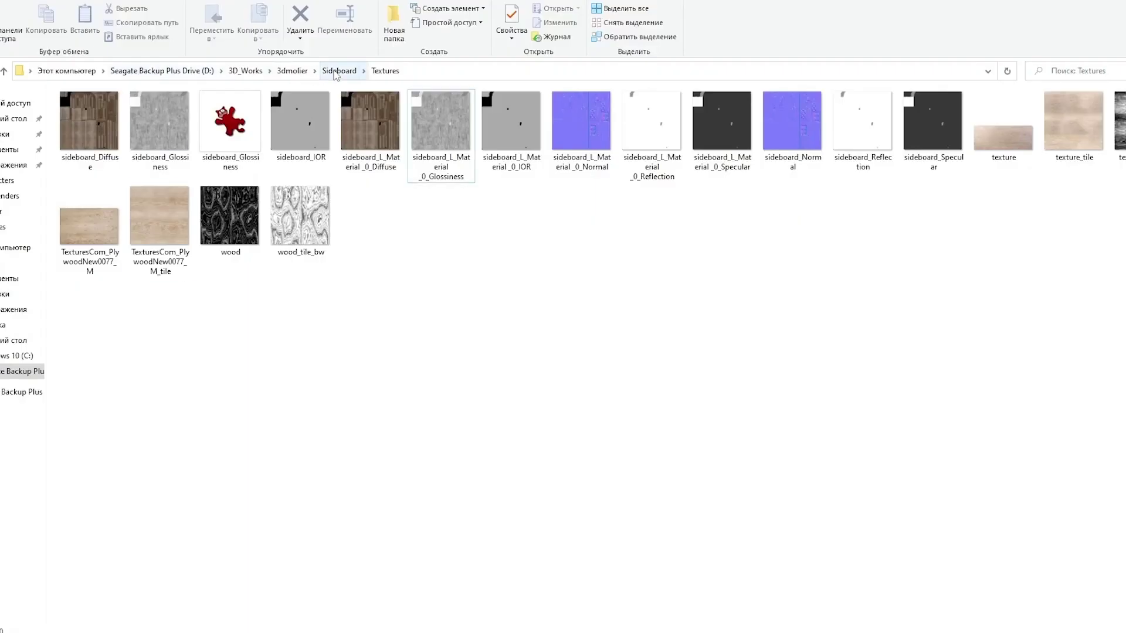
{"action": "left_click", "coordinate": [336, 72]}
{"action": "double_click", "coordinate": [132, 139]}
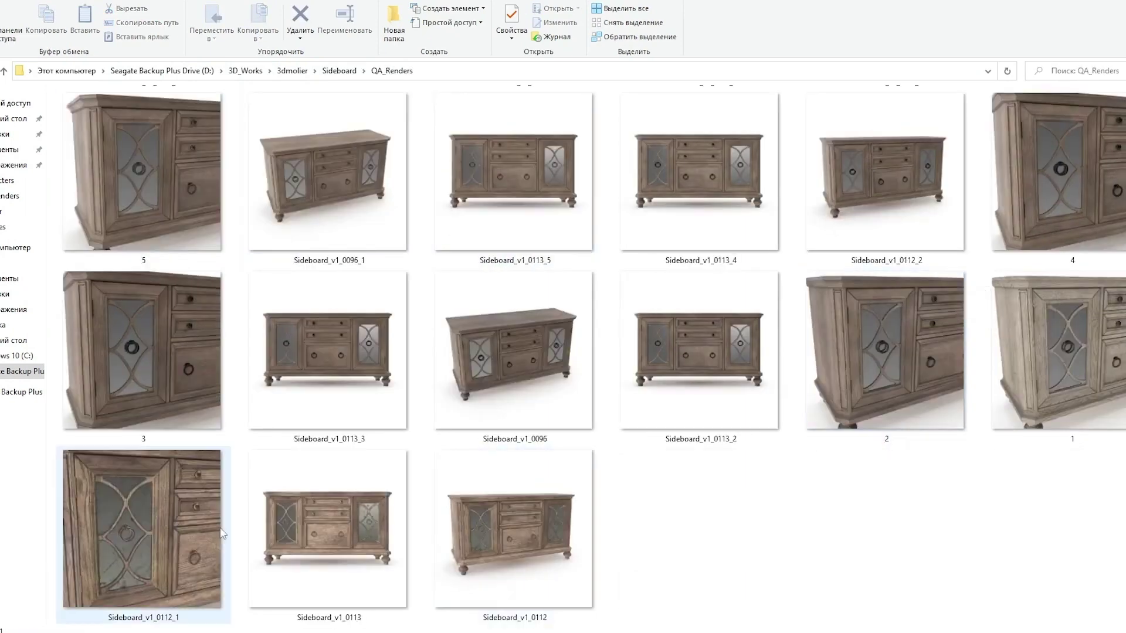
{"action": "scroll", "coordinate": [586, 352], "scroll_direction": "up", "scroll_amount": 2}
{"action": "left_click", "coordinate": [328, 170]}
{"action": "key", "text": "Return"}
{"action": "key", "text": "Escape"}
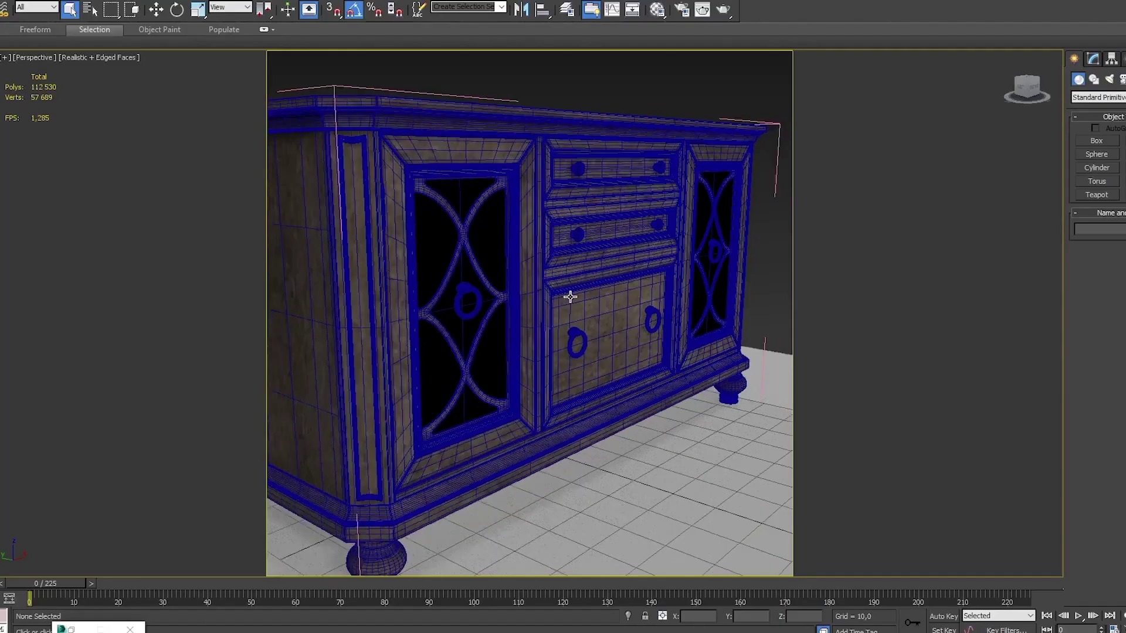
{"action": "scroll", "coordinate": [576, 372], "scroll_direction": "up", "scroll_amount": 3}
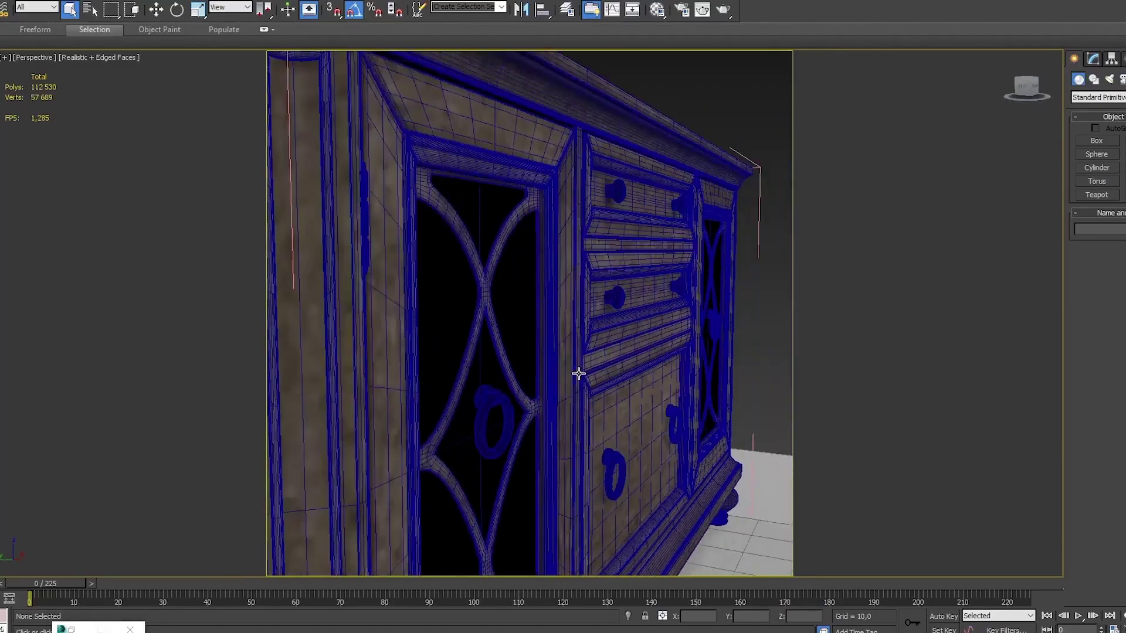
{"action": "scroll", "coordinate": [593, 321], "scroll_direction": "down", "scroll_amount": 1}
{"action": "scroll", "coordinate": [576, 346], "scroll_direction": "up", "scroll_amount": 2}
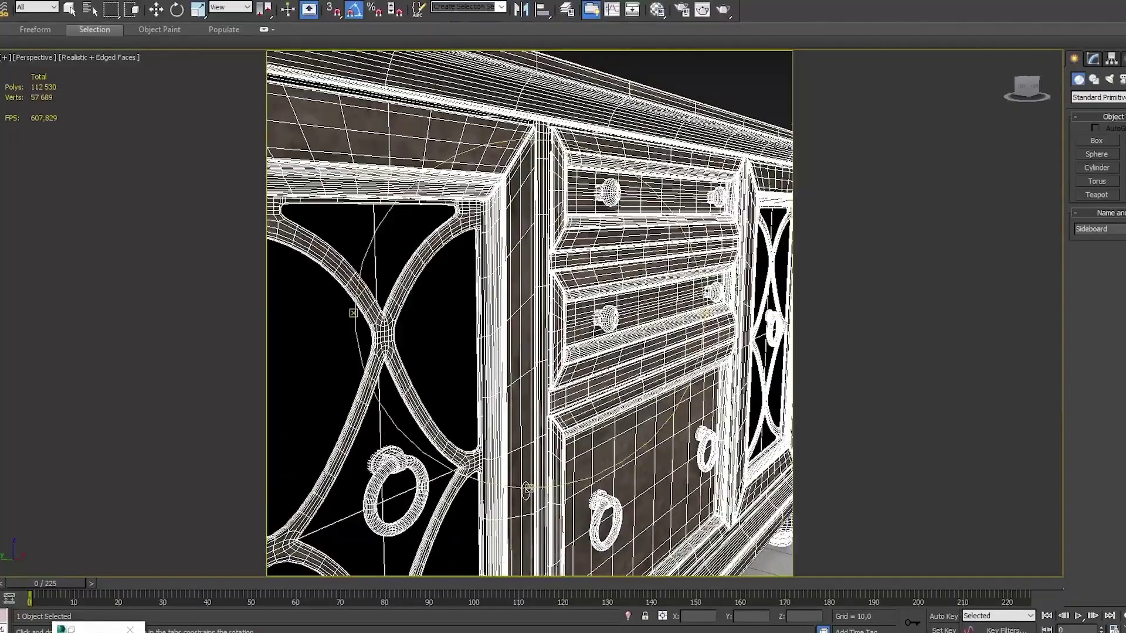
{"action": "middle_click_drag", "start_coordinate": [554, 472], "coordinate": [574, 405], "text": "alt"}
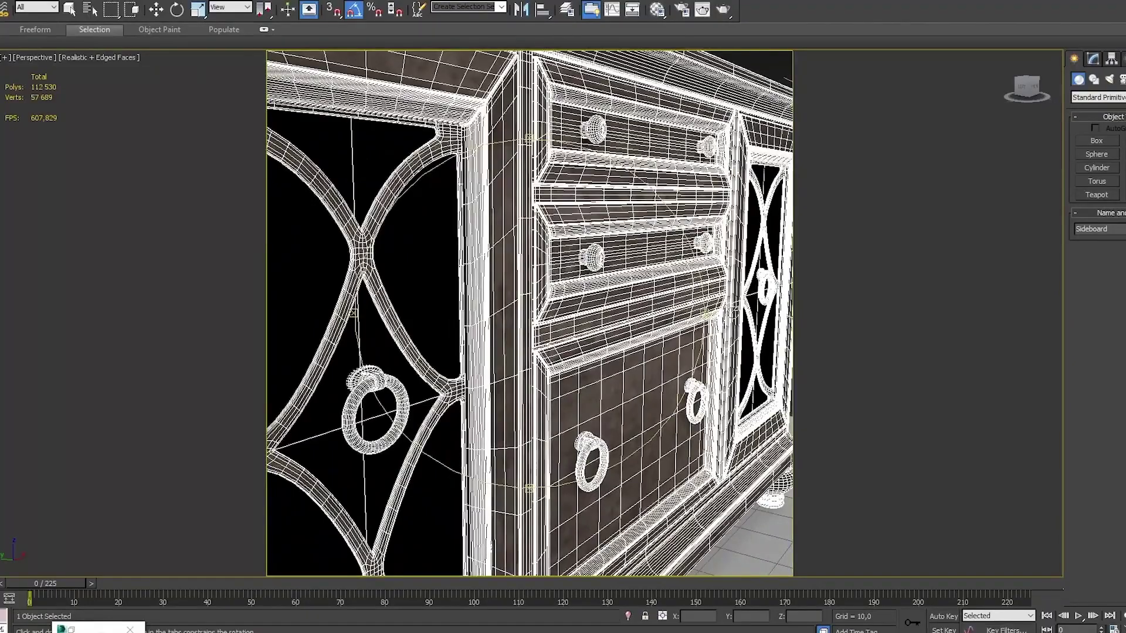
{"action": "mouse_move", "coordinate": [705, 313]}
{"action": "middle_mouse_down", "text": "alt"}
{"action": "mouse_move", "coordinate": [603, 324]}
{"action": "mouse_move", "coordinate": [599, 287]}
{"action": "middle_mouse_up", "text": "alt"}
Step: Render the sideboard door close-up with V-Ray
{"action": "key", "text": "shift+q"}
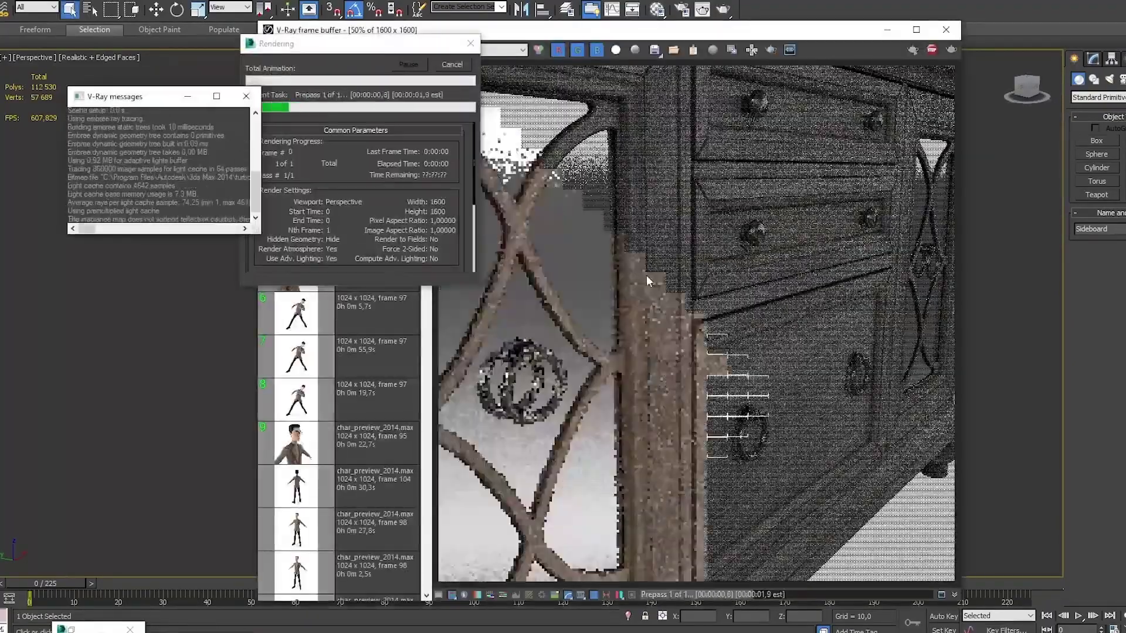
{"action": "left_click_drag", "start_coordinate": [391, 45], "coordinate": [127, 46]}
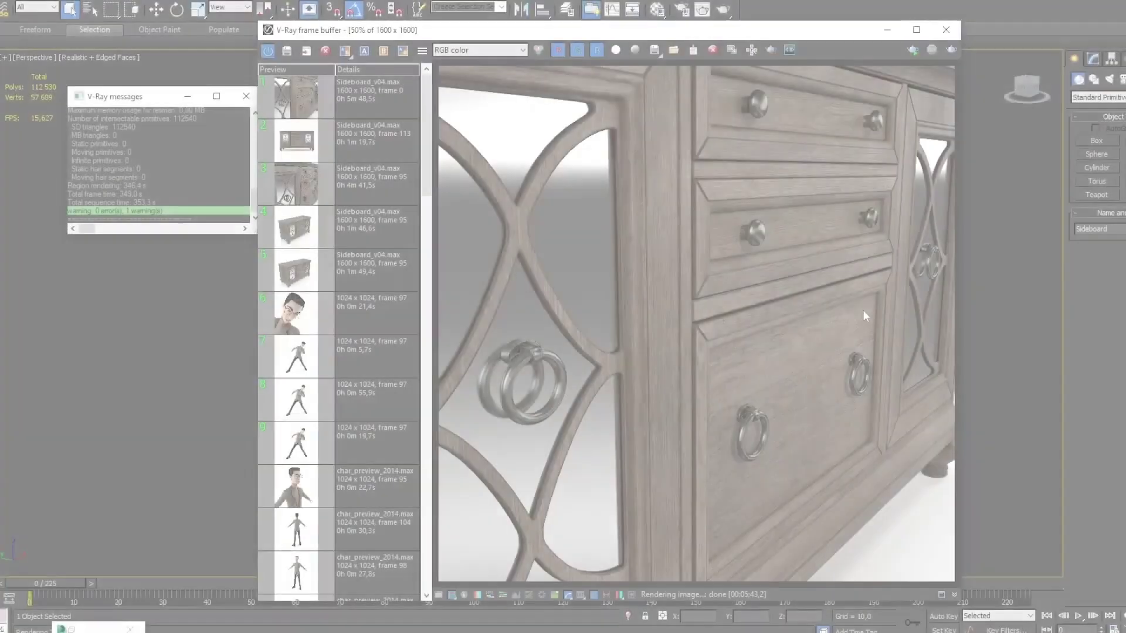
{"action": "scroll", "coordinate": [879, 188], "scroll_direction": "up", "scroll_amount": 1}
{"action": "scroll", "coordinate": [903, 164], "scroll_direction": "down", "scroll_amount": 2}
{"action": "scroll", "coordinate": [895, 124], "scroll_direction": "up", "scroll_amount": 1}
{"action": "scroll", "coordinate": [733, 196], "scroll_direction": "down", "scroll_amount": 2}
{"action": "scroll", "coordinate": [630, 332], "scroll_direction": "up", "scroll_amount": 1}
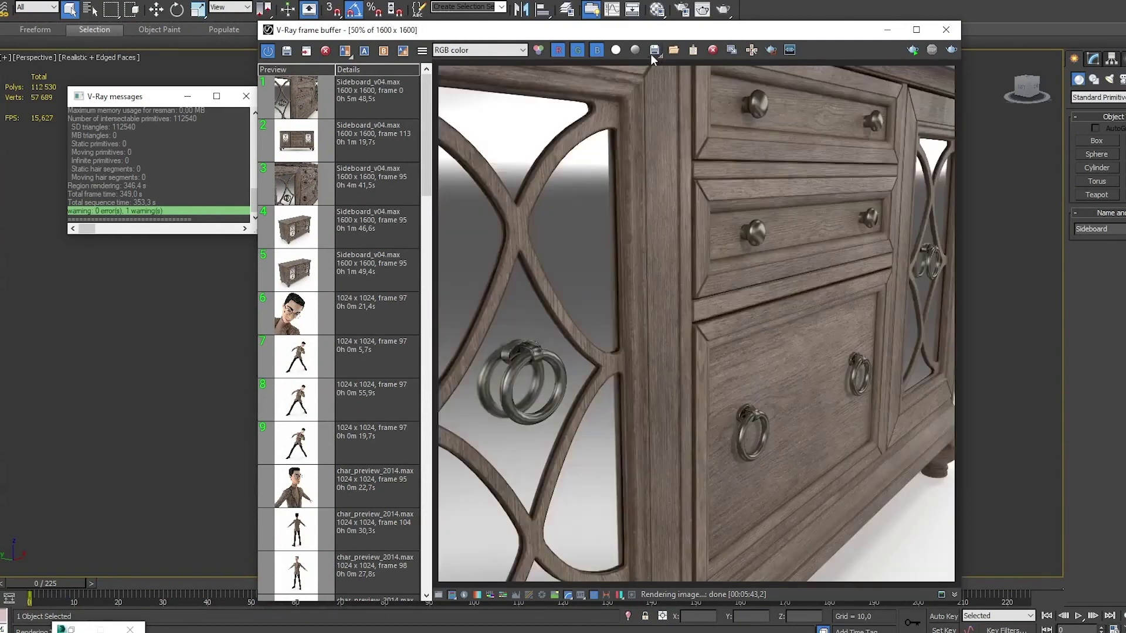
Step: Save the render as JPEG '8' in QA_Renders with gamma 2.2 and quality 100
{"action": "left_click", "coordinate": [654, 51]}
{"action": "left_click", "coordinate": [217, 21]}
{"action": "double_click", "coordinate": [59, 80]}
{"action": "left_click", "coordinate": [124, 188]}
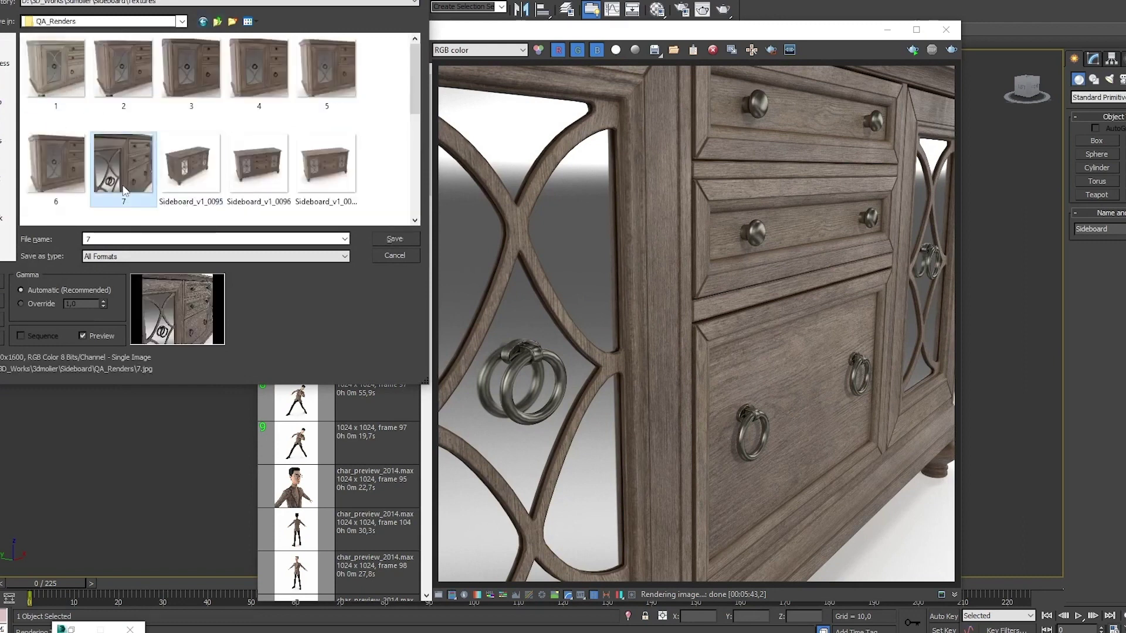
{"action": "double_click", "coordinate": [70, 305]}
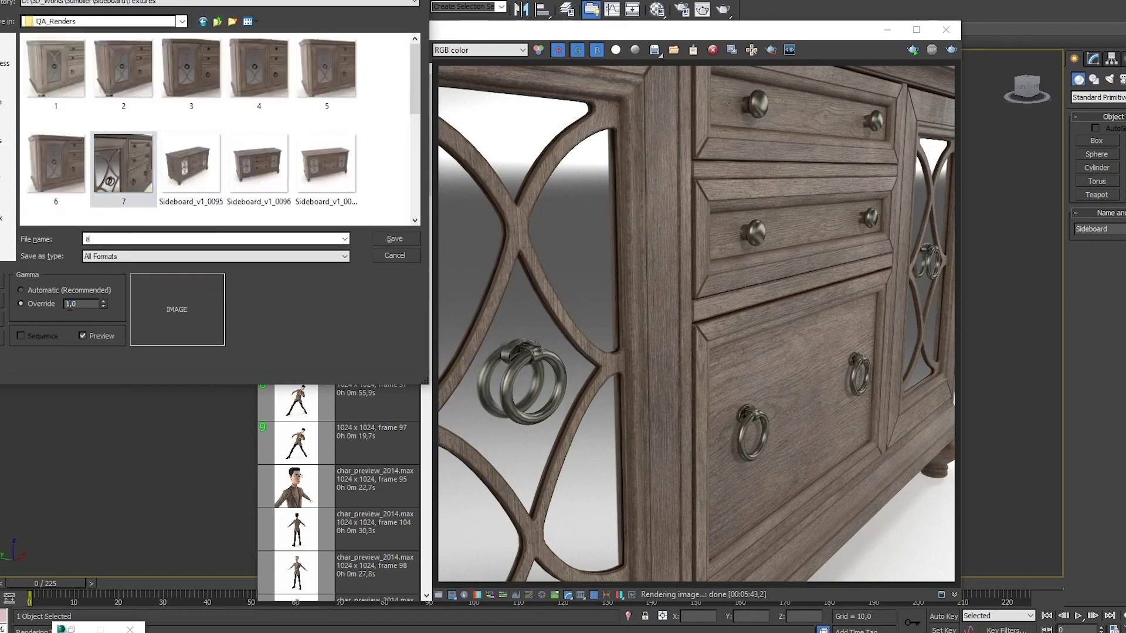
{"action": "type", "text": "2,2"}
{"action": "left_click", "coordinate": [264, 256]}
{"action": "left_click", "coordinate": [234, 345]}
{"action": "left_click", "coordinate": [395, 239]}
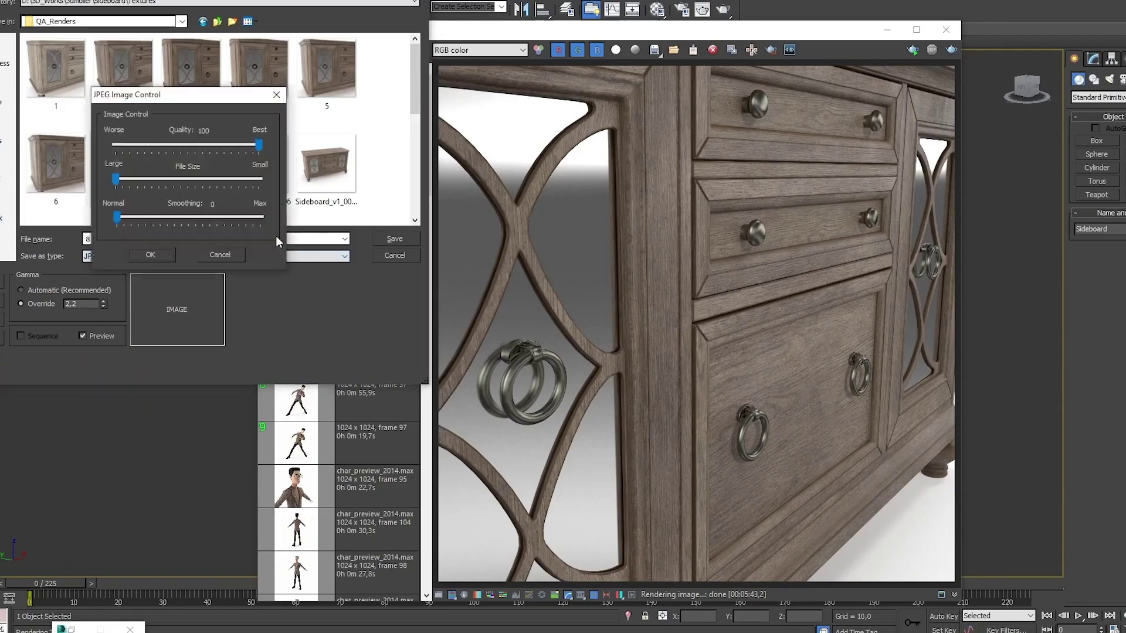
{"action": "left_click", "coordinate": [147, 252]}
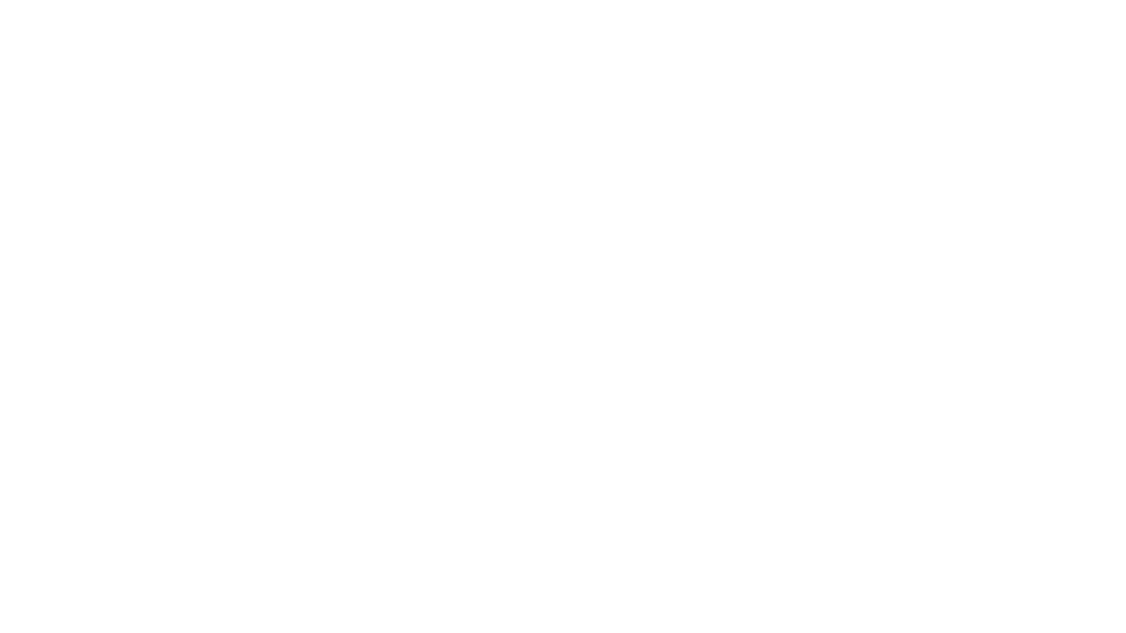